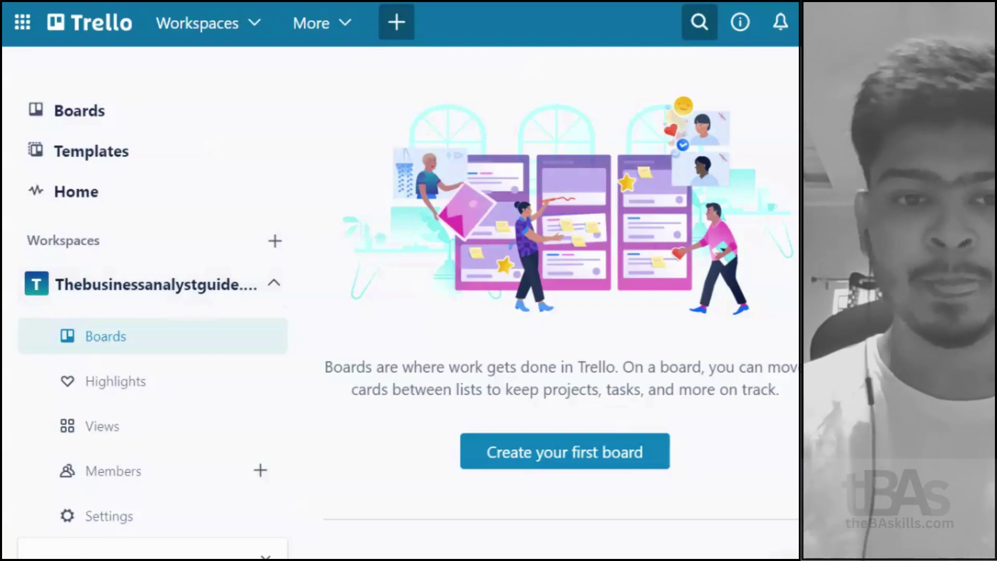
- Look over the workspace's Boards page, including its most popular templates
{"action": "scroll", "coordinate": [350, 124], "scroll_direction": "down", "scroll_amount": 7}
{"action": "scroll", "coordinate": [363, 234], "scroll_direction": "up", "scroll_amount": 7}
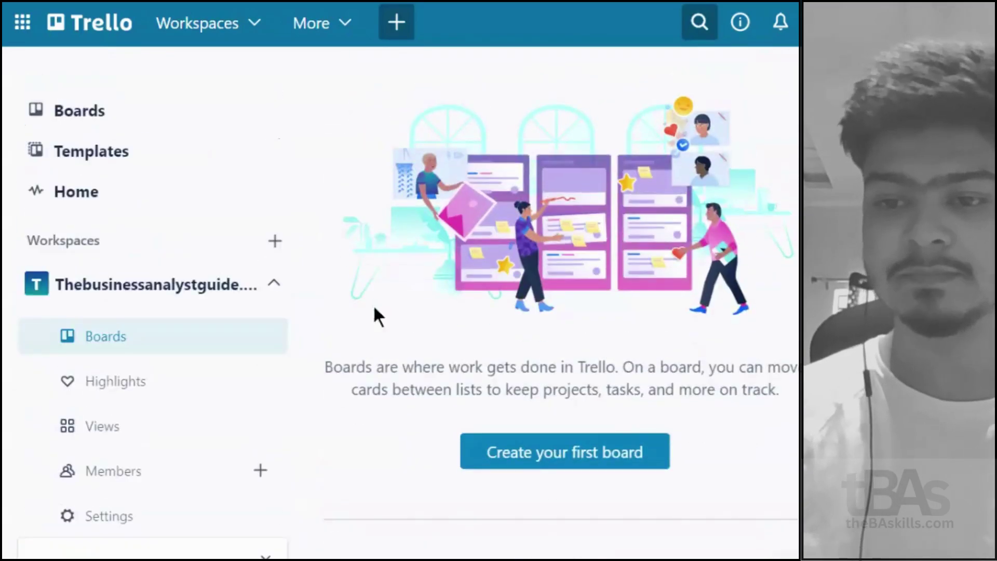
{"action": "scroll", "coordinate": [373, 303], "scroll_direction": "down", "scroll_amount": 7}
{"action": "scroll", "coordinate": [373, 304], "scroll_direction": "up", "scroll_amount": 7}
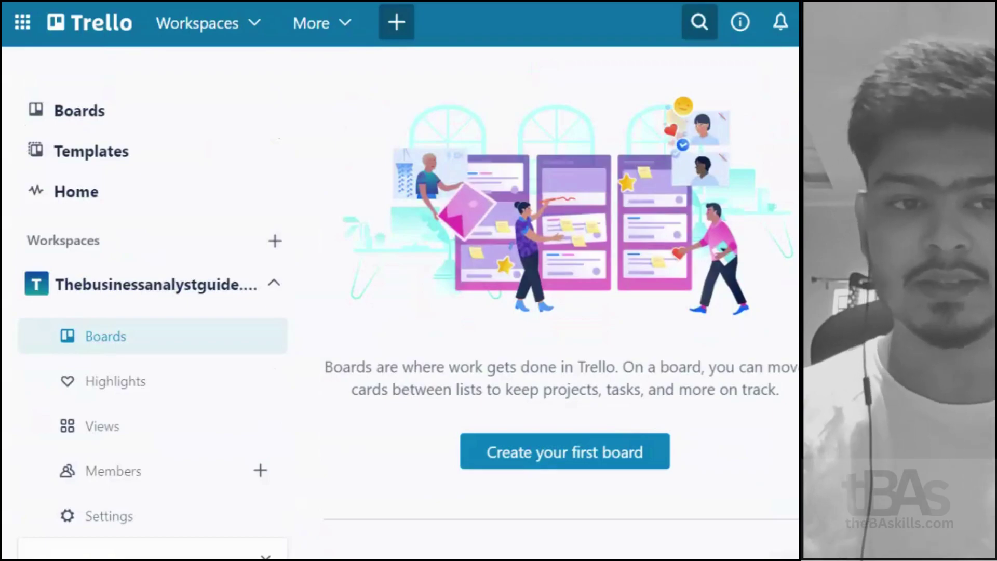
{"action": "scroll", "coordinate": [374, 310], "scroll_direction": "down", "scroll_amount": 7}
{"action": "scroll", "coordinate": [374, 312], "scroll_direction": "up", "scroll_amount": 7}
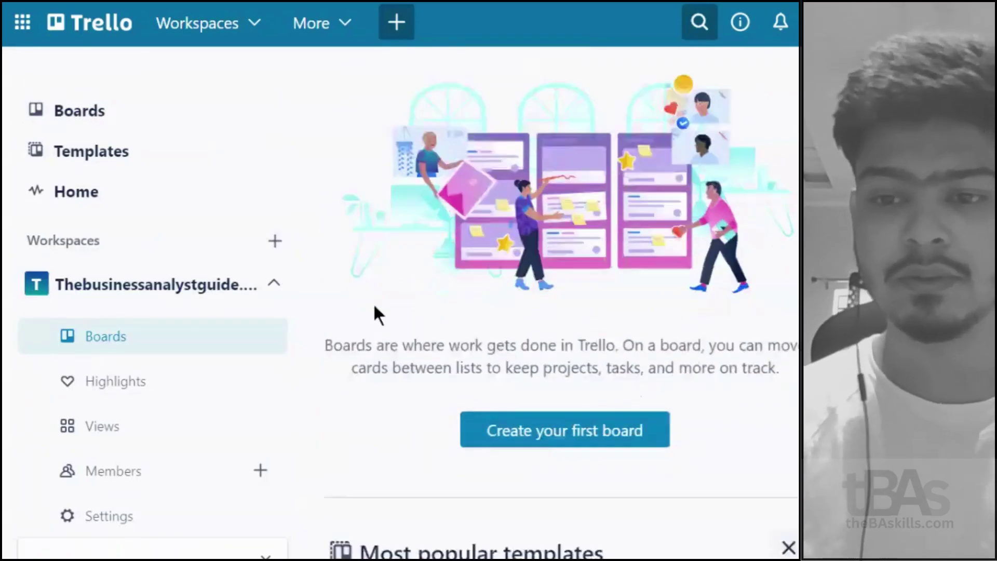
{"action": "scroll", "coordinate": [374, 311], "scroll_direction": "down", "scroll_amount": 7}
{"action": "scroll", "coordinate": [374, 311], "scroll_direction": "up", "scroll_amount": 7}
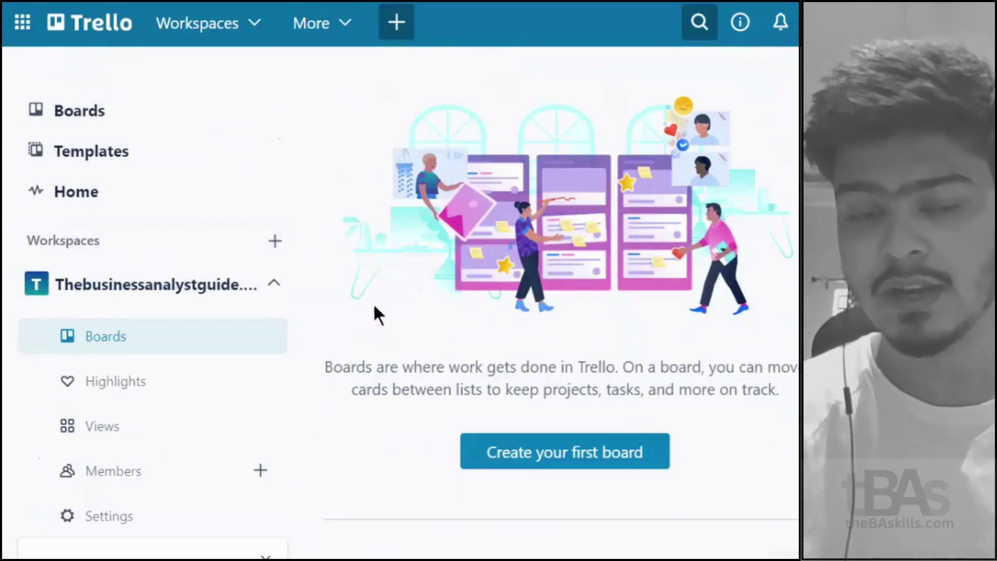
{"action": "scroll", "coordinate": [375, 314], "scroll_direction": "down", "scroll_amount": 3}
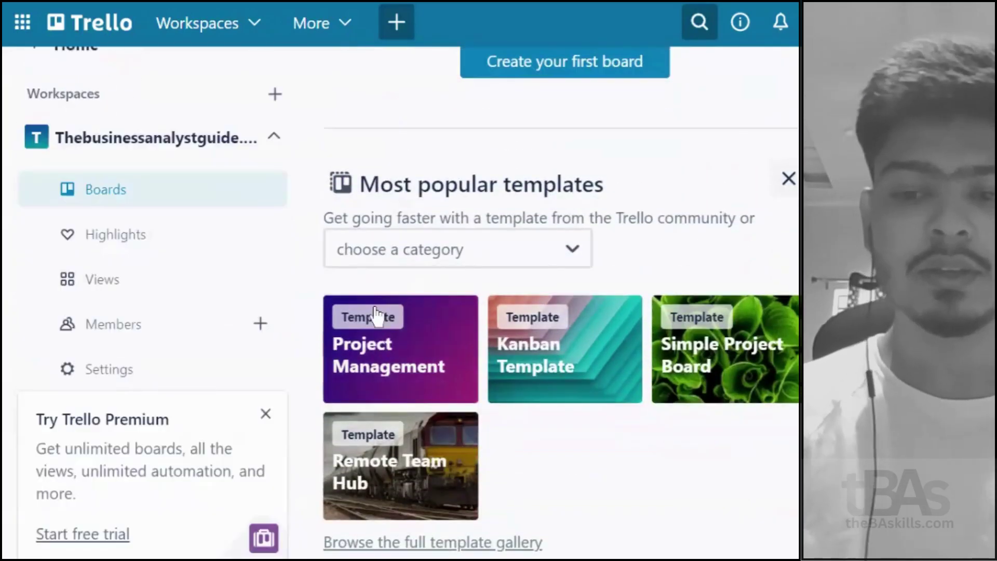
{"action": "scroll", "coordinate": [376, 315], "scroll_direction": "up", "scroll_amount": 5}
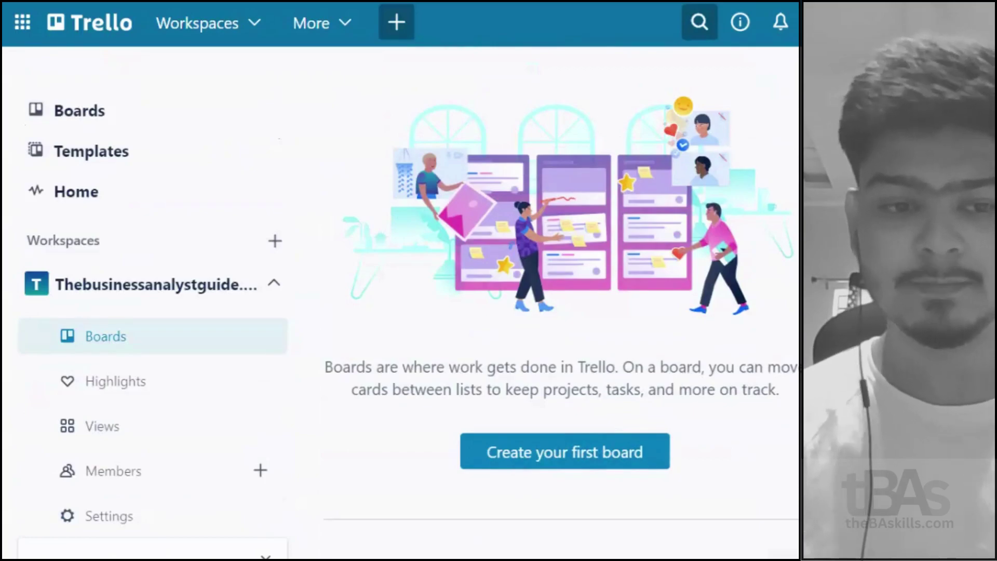
{"action": "scroll", "coordinate": [373, 318], "scroll_direction": "down", "scroll_amount": 5}
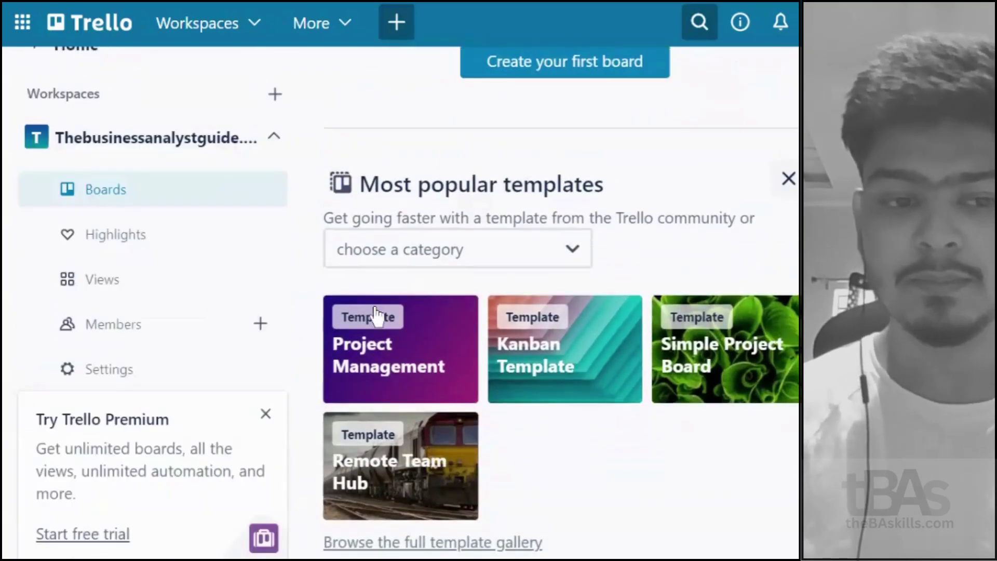
{"action": "scroll", "coordinate": [374, 317], "scroll_direction": "up", "scroll_amount": 5}
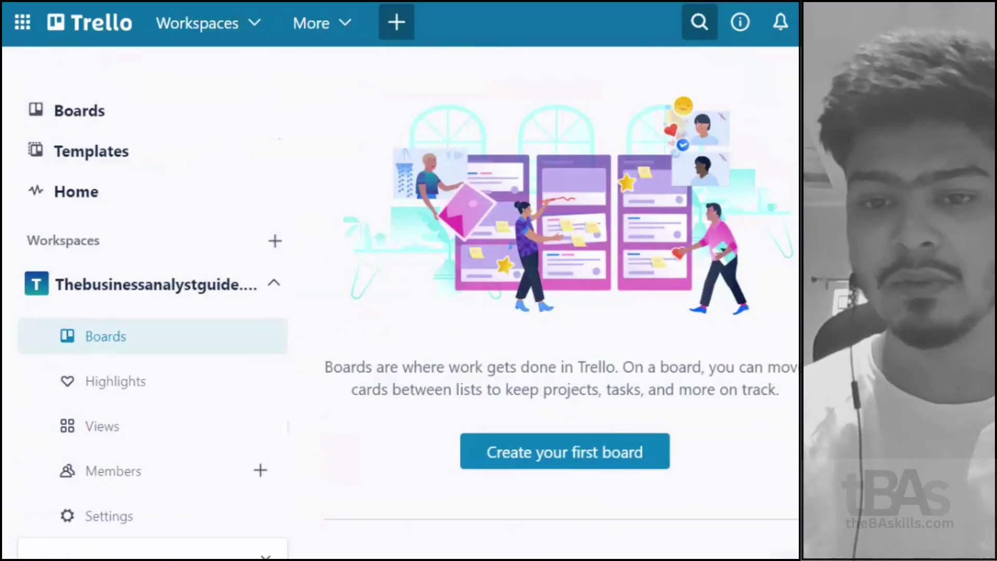
{"action": "scroll", "coordinate": [380, 304], "scroll_direction": "down", "scroll_amount": 5}
{"action": "scroll", "coordinate": [380, 304], "scroll_direction": "up", "scroll_amount": 5}
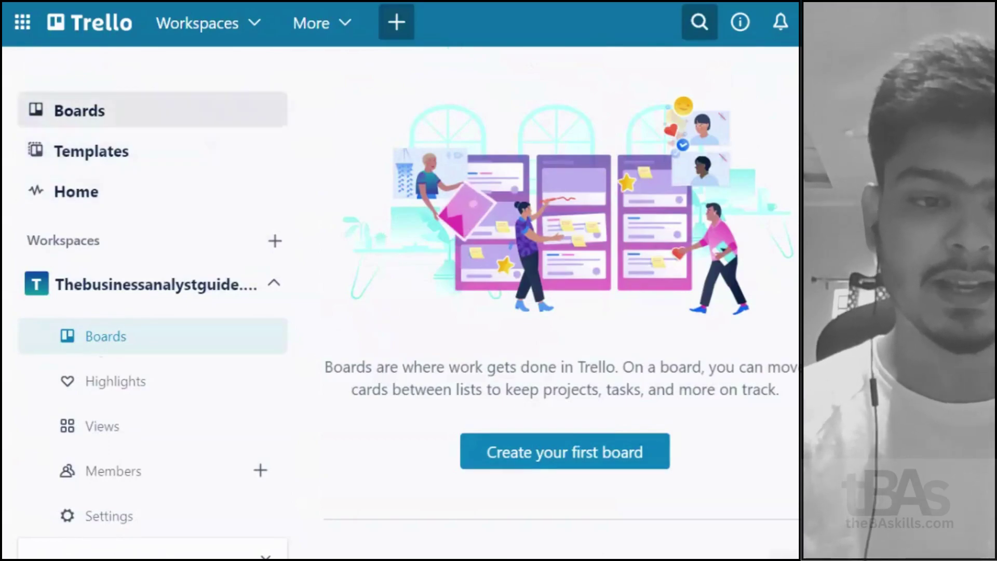
{"action": "scroll", "coordinate": [414, 304], "scroll_direction": "down", "scroll_amount": 5}
{"action": "scroll", "coordinate": [333, 318], "scroll_direction": "up", "scroll_amount": 5}
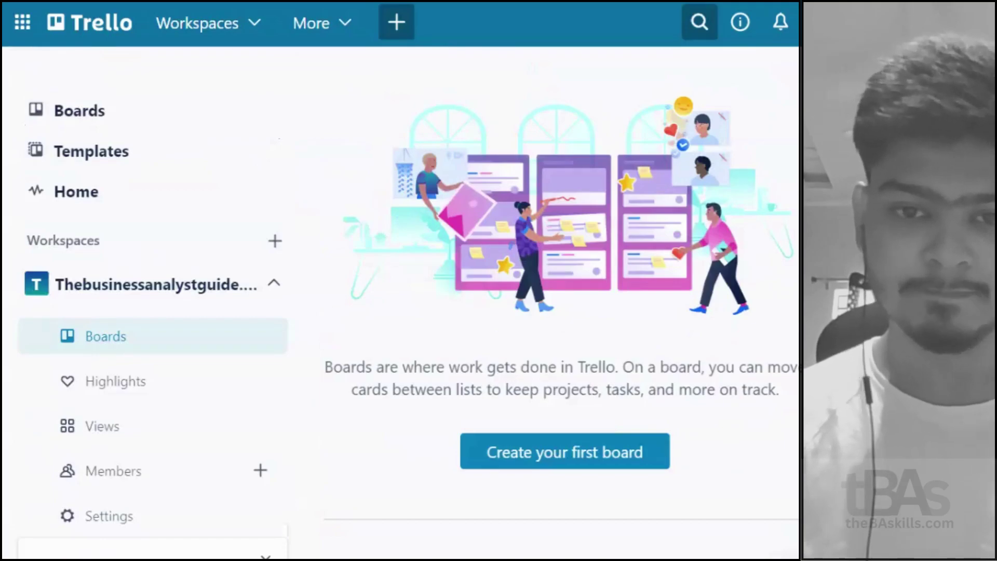
{"action": "scroll", "coordinate": [328, 306], "scroll_direction": "down", "scroll_amount": 5}
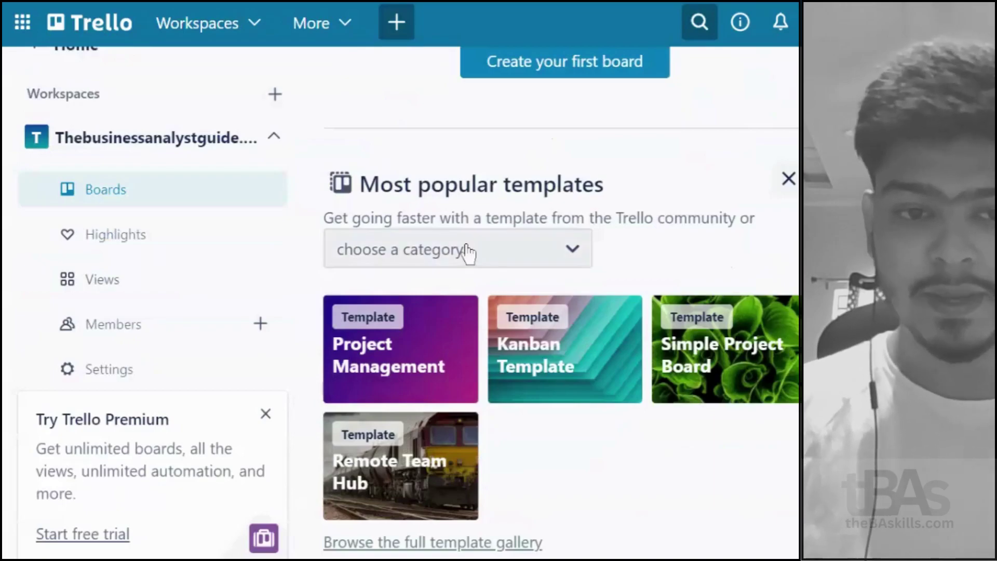
{"action": "scroll", "coordinate": [200, 195], "scroll_direction": "up", "scroll_amount": 3}
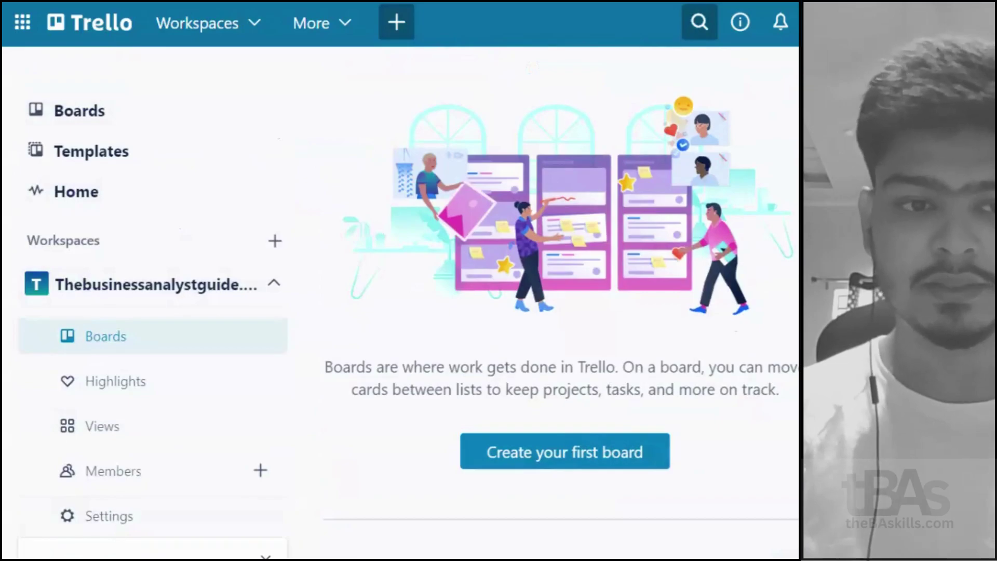
{"action": "scroll", "coordinate": [731, 312], "scroll_direction": "down", "scroll_amount": 6}
{"action": "scroll", "coordinate": [731, 313], "scroll_direction": "up", "scroll_amount": 6}
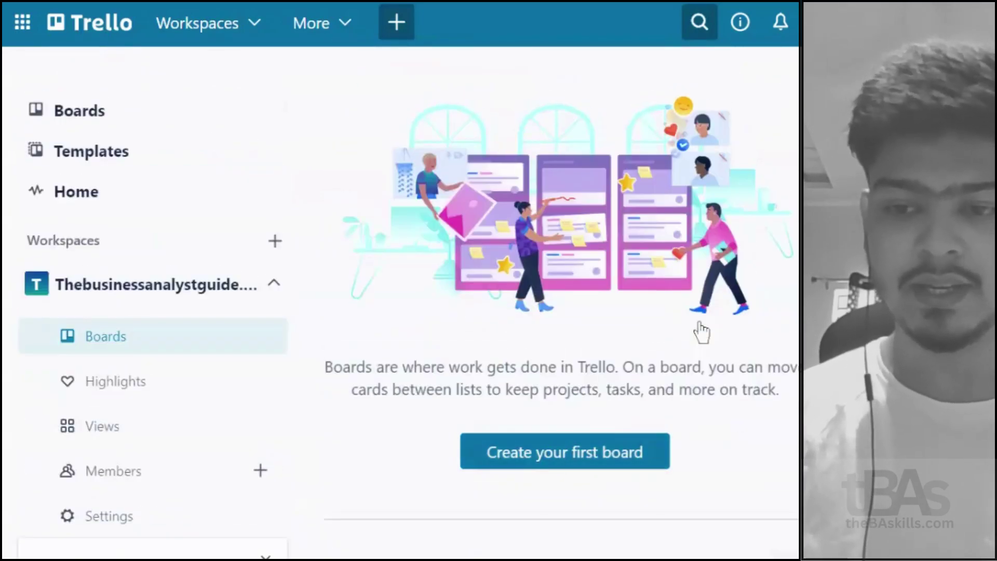
- Start the workspace's first board with the plain blue background and the title "Discussion"
{"action": "left_click", "coordinate": [601, 464]}
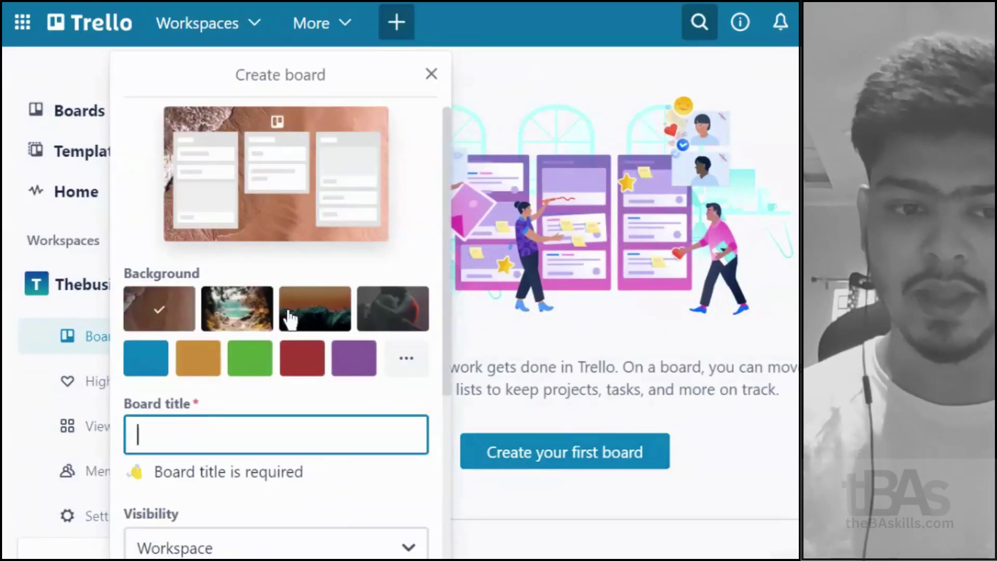
{"action": "left_click", "coordinate": [147, 366]}
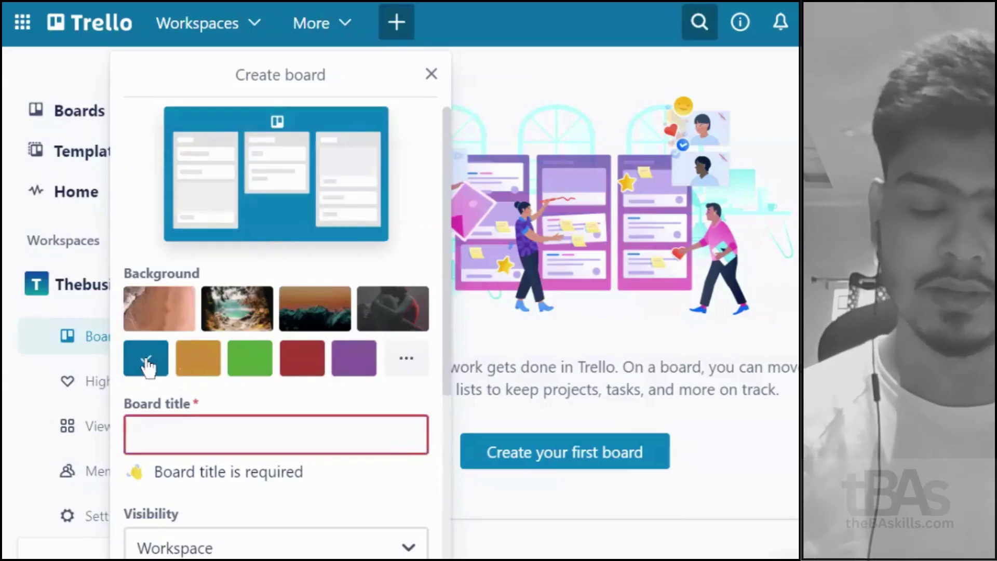
{"action": "scroll", "coordinate": [242, 373], "scroll_direction": "down", "scroll_amount": 5}
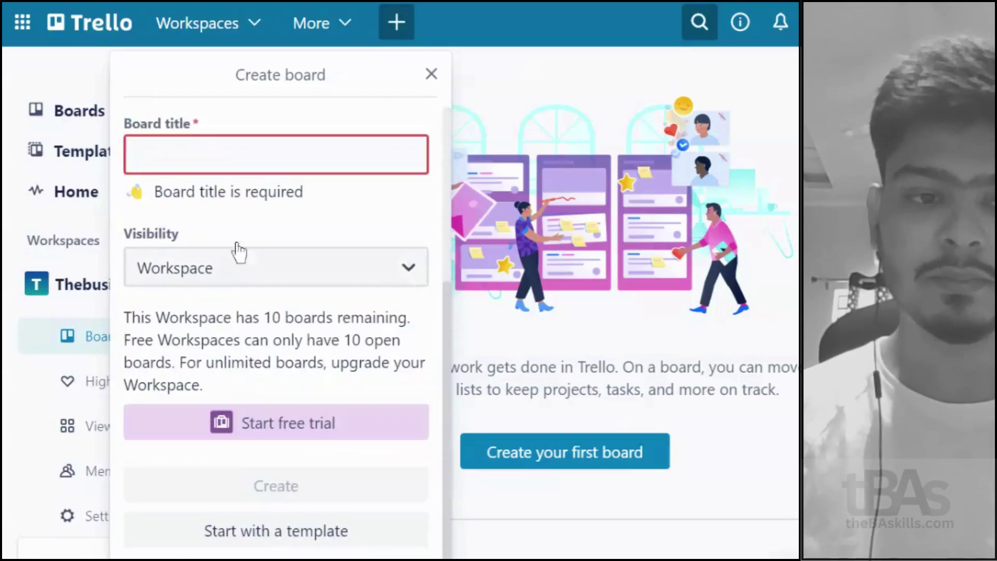
{"action": "left_click", "coordinate": [218, 154]}
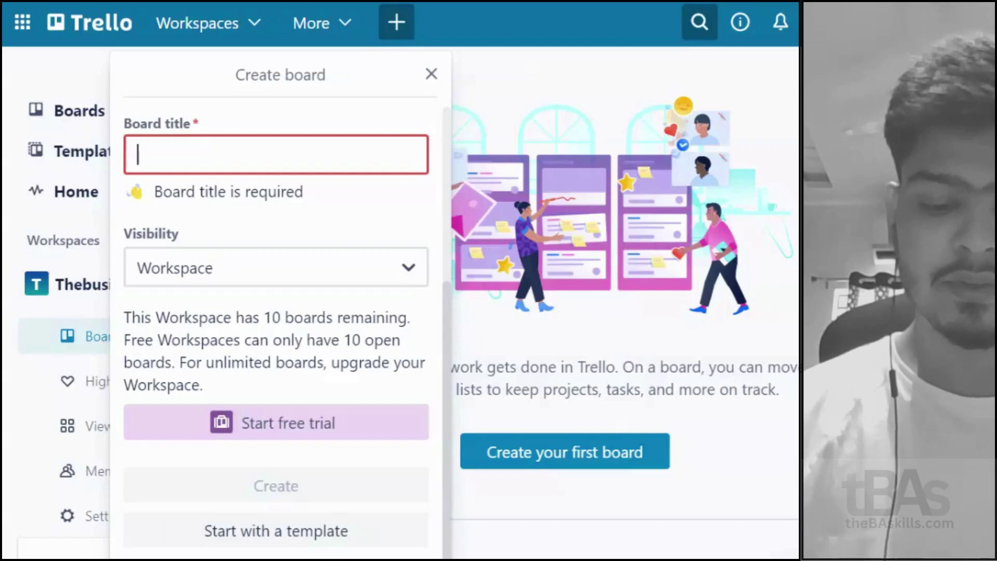
{"action": "type", "text": "Di"}
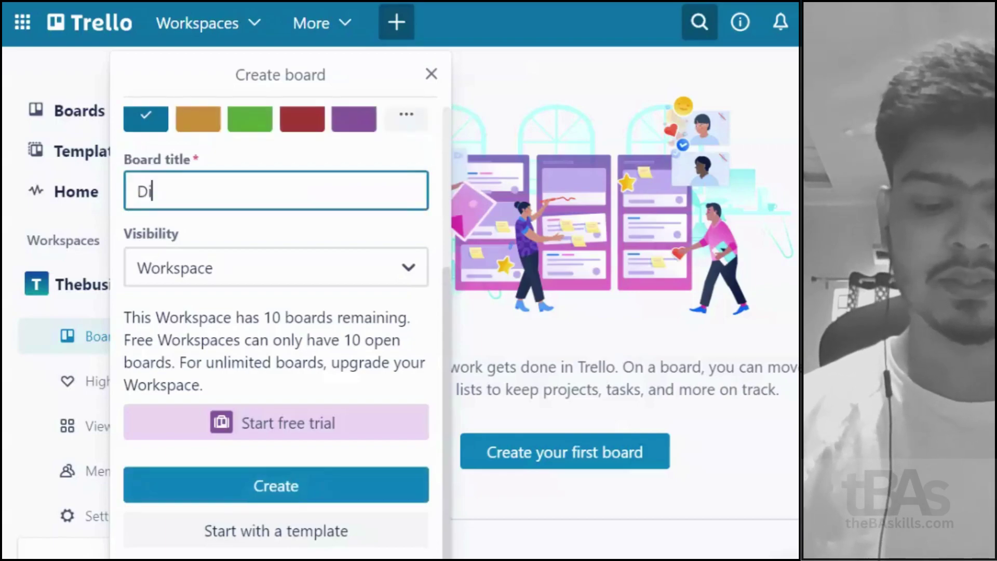
{"action": "type", "text": "scussion"}
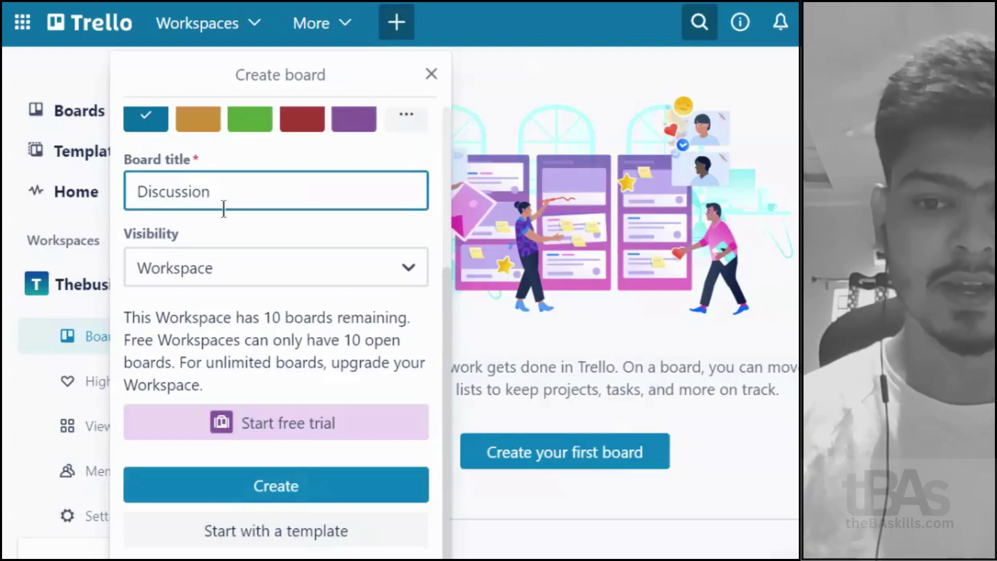
- Set the new board's visibility to Private and create the board
{"action": "left_click", "coordinate": [324, 285]}
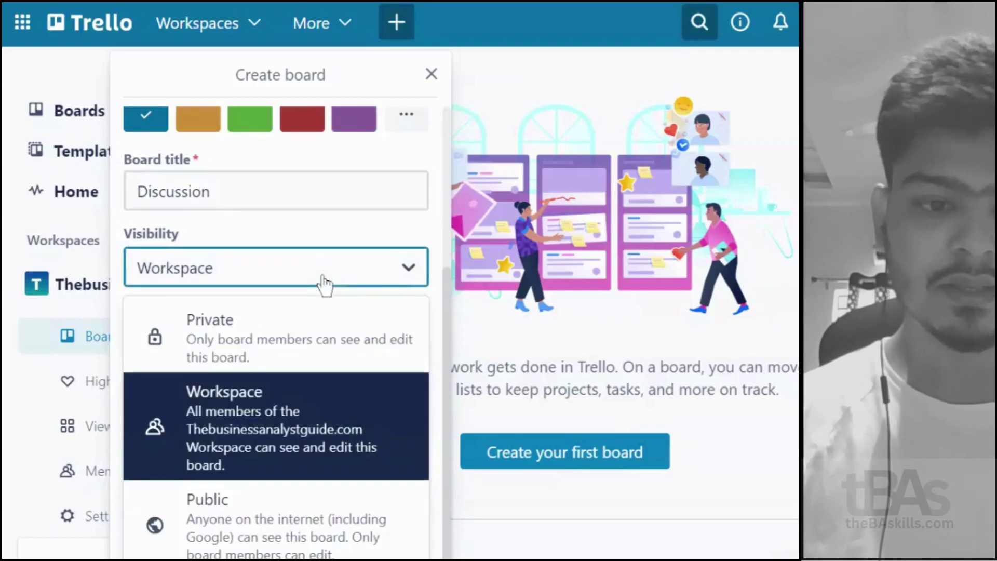
{"action": "left_click", "coordinate": [280, 330]}
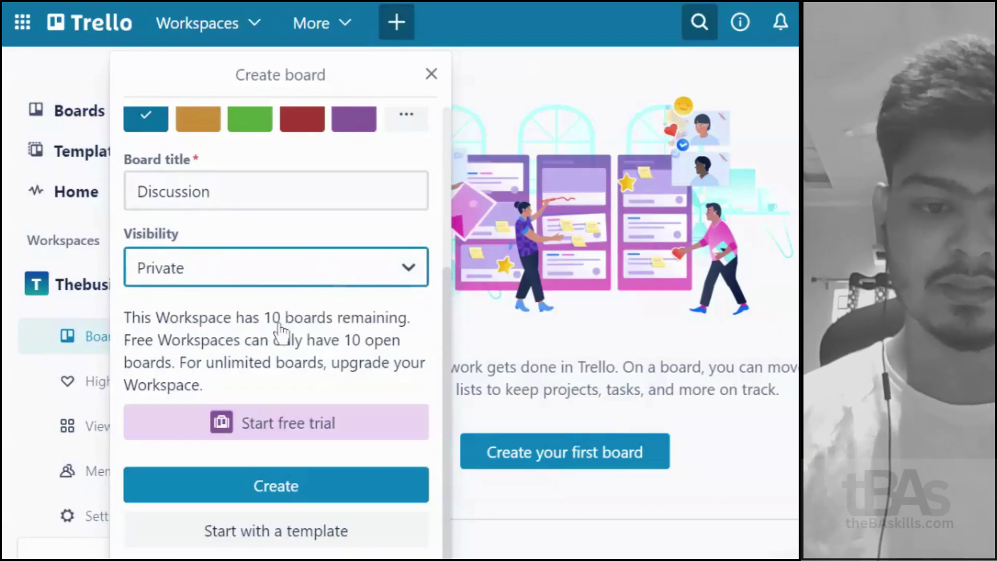
{"action": "left_click", "coordinate": [287, 486]}
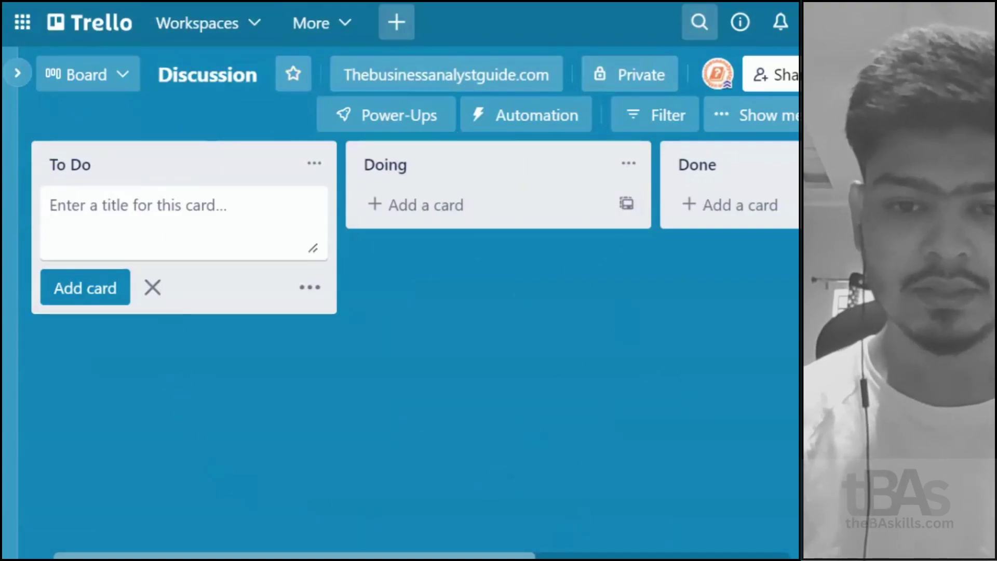
- Examine the Discussion board's lists, its available views and its workspace options
{"action": "scroll", "coordinate": [400, 343], "scroll_direction": "right", "scroll_amount": 7}
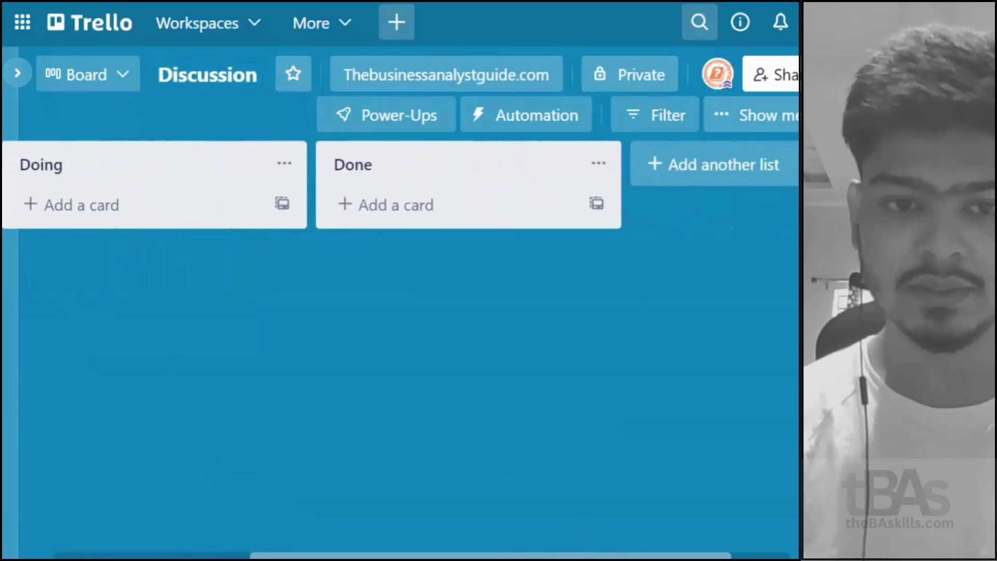
{"action": "left_click", "coordinate": [88, 78]}
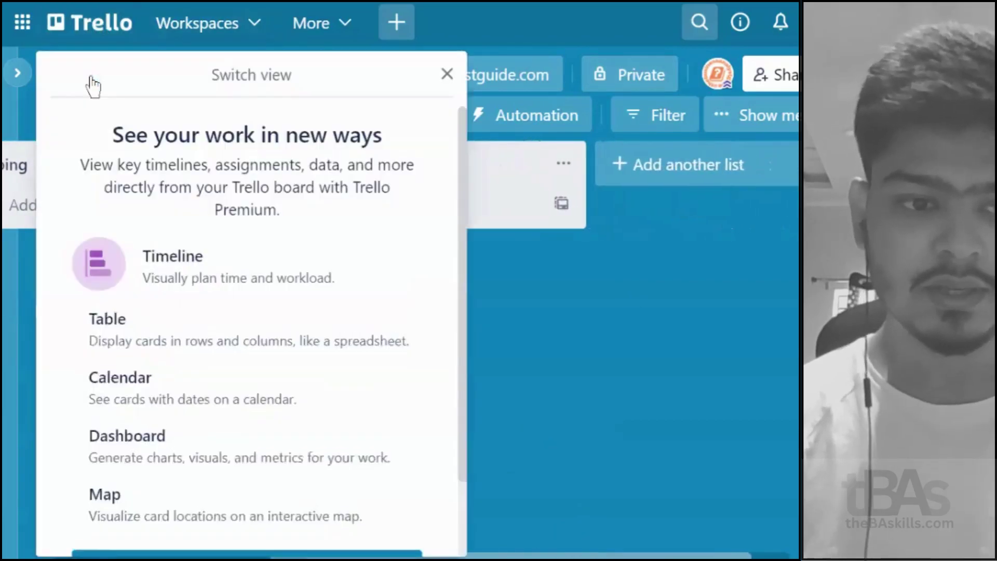
{"action": "left_click", "coordinate": [597, 360]}
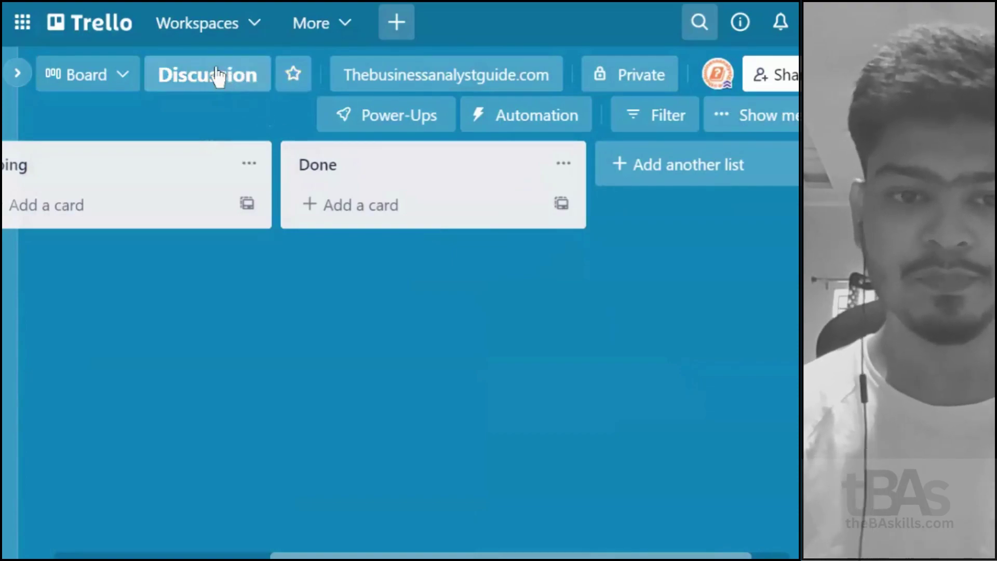
{"action": "left_click", "coordinate": [392, 89]}
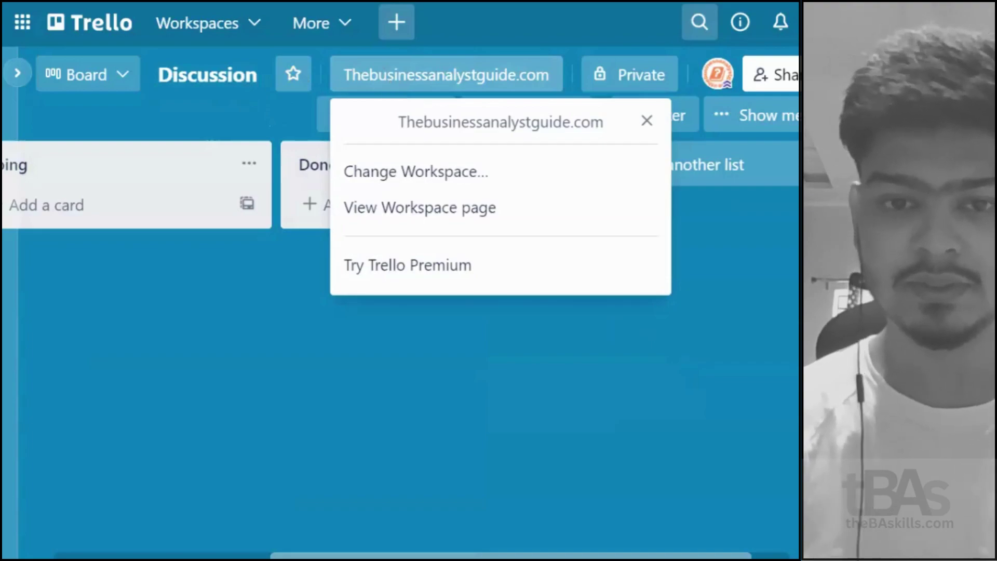
{"action": "left_click", "coordinate": [741, 276]}
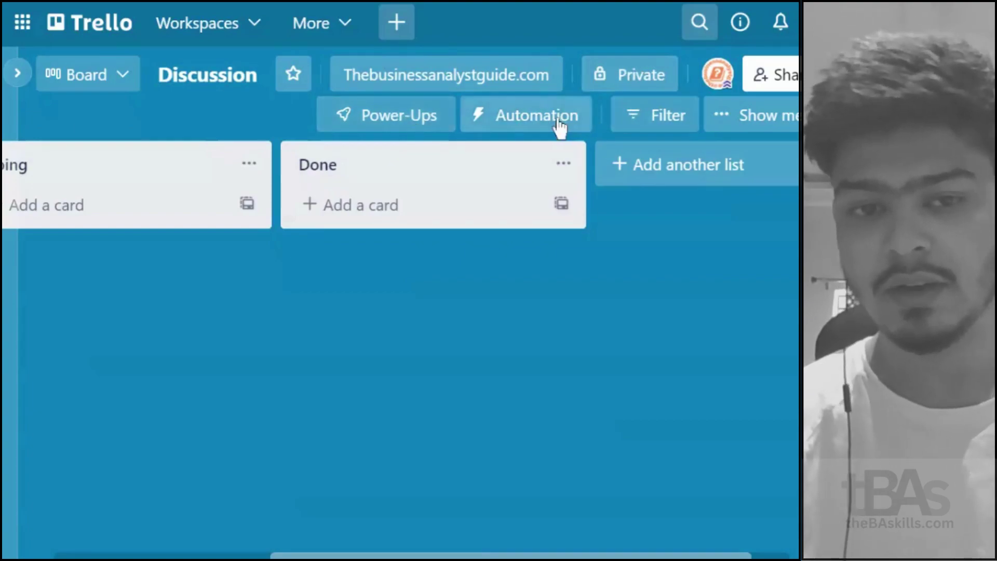
- Review the board's card filter options and the settings and activity in its board menu
{"action": "left_click", "coordinate": [653, 126]}
{"action": "scroll", "coordinate": [625, 403], "scroll_direction": "down", "scroll_amount": 5}
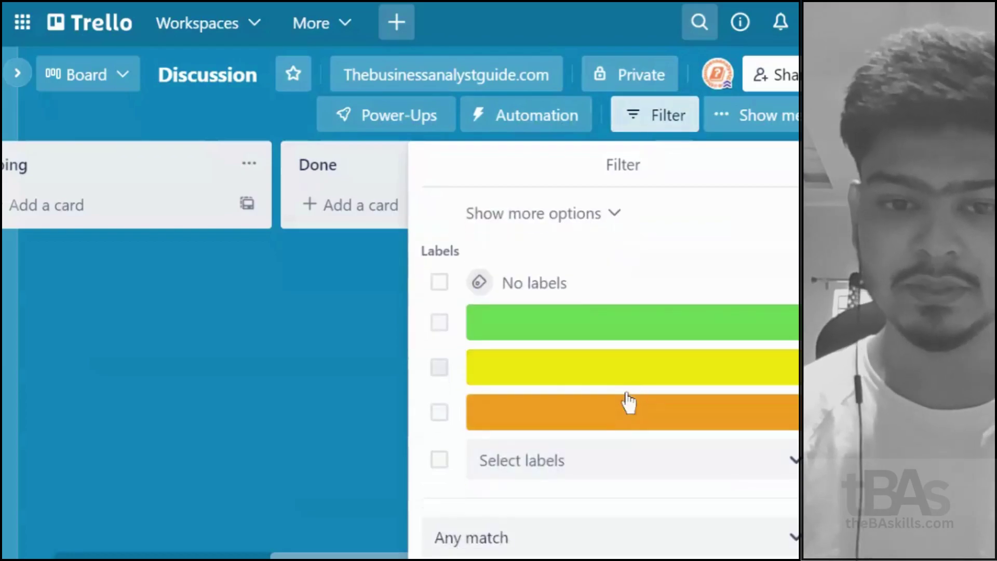
{"action": "scroll", "coordinate": [619, 411], "scroll_direction": "up", "scroll_amount": 5}
{"action": "left_click", "coordinate": [763, 122]}
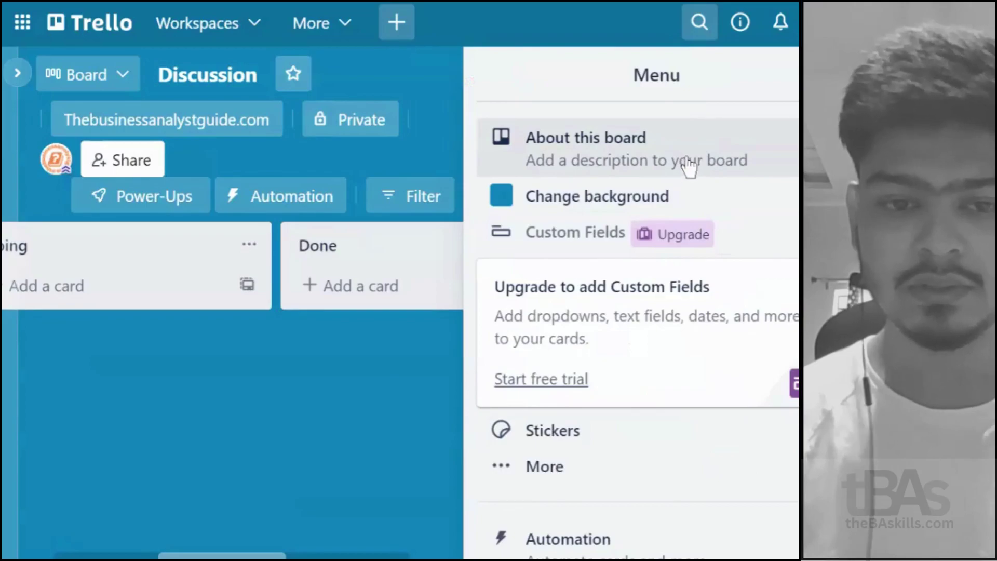
{"action": "scroll", "coordinate": [671, 354], "scroll_direction": "down", "scroll_amount": 5}
{"action": "scroll", "coordinate": [687, 210], "scroll_direction": "up", "scroll_amount": 5}
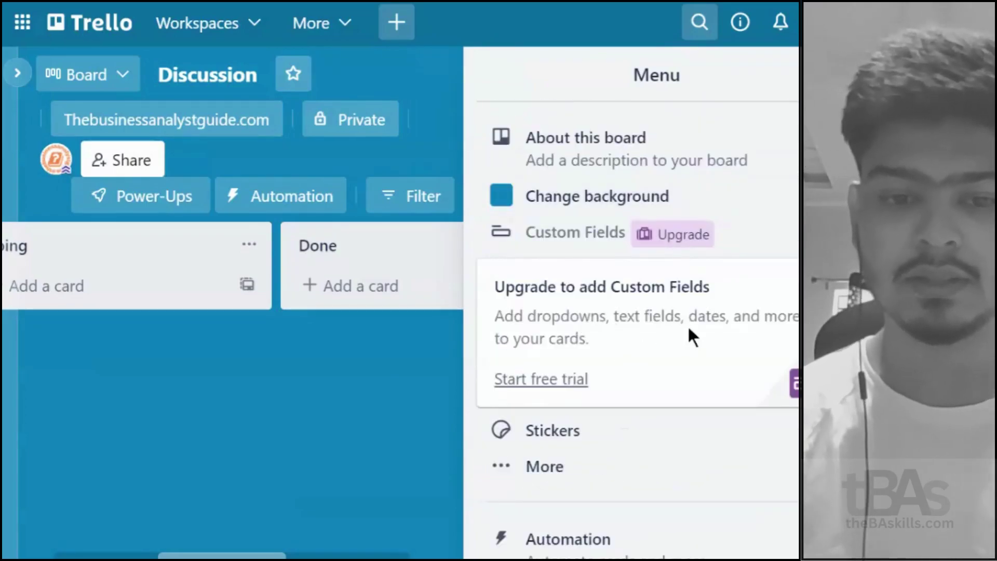
{"action": "scroll", "coordinate": [686, 327], "scroll_direction": "down", "scroll_amount": 5}
{"action": "scroll", "coordinate": [687, 327], "scroll_direction": "down", "scroll_amount": 1}
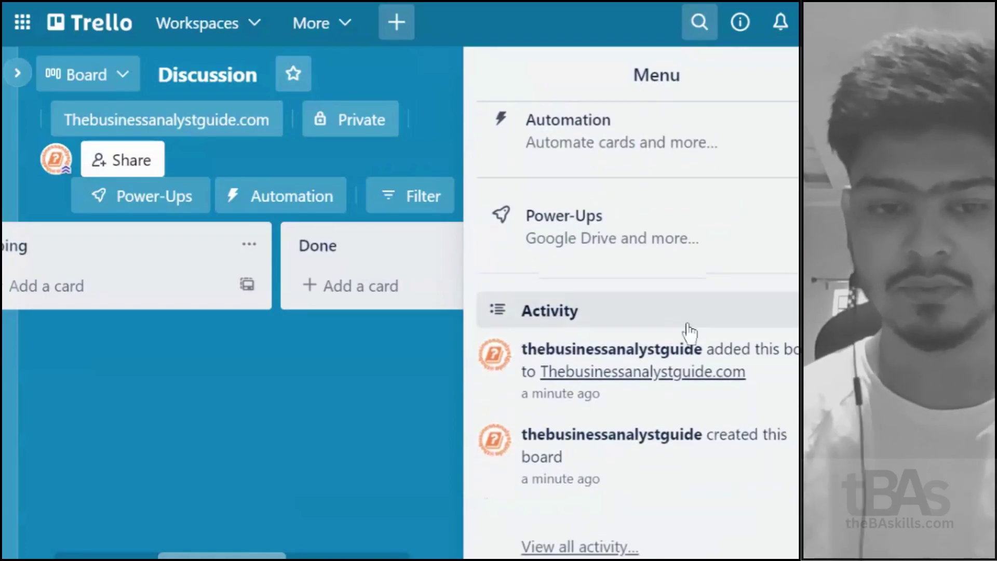
{"action": "scroll", "coordinate": [657, 423], "scroll_direction": "up", "scroll_amount": 5}
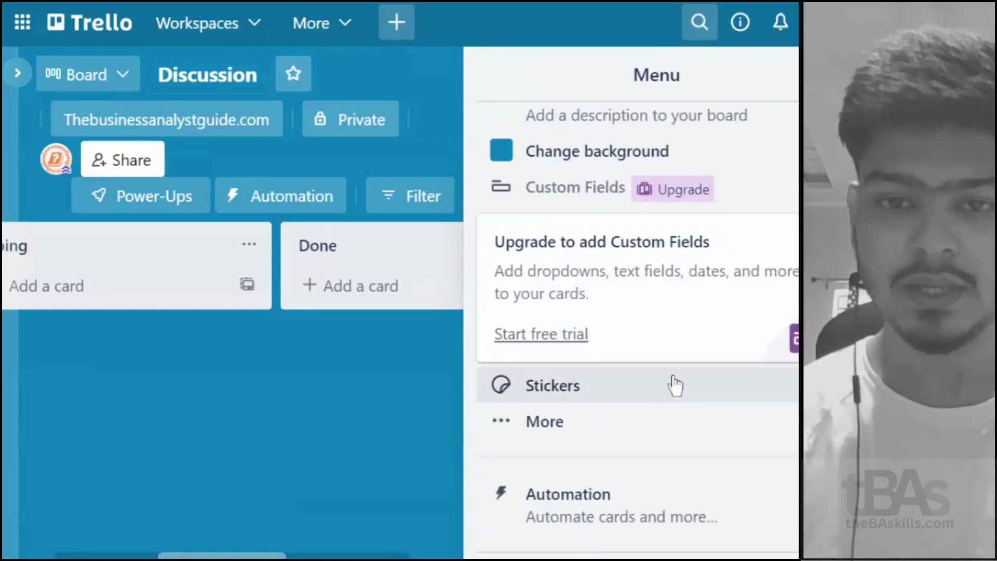
{"action": "left_click", "coordinate": [791, 75]}
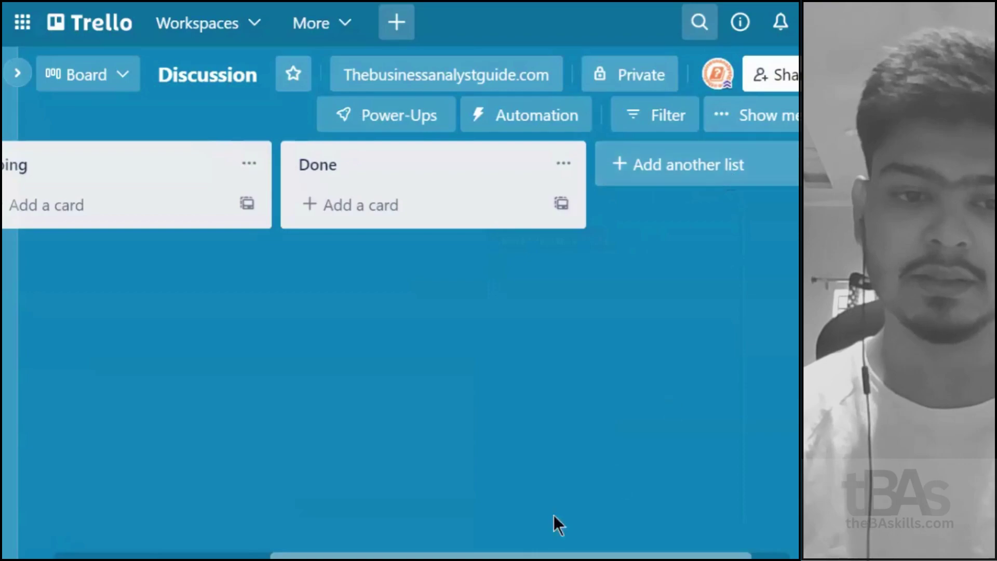
- Look across the board's To Do, Doing and Done lists
{"action": "scroll", "coordinate": [505, 555], "scroll_direction": "left", "scroll_amount": 5}
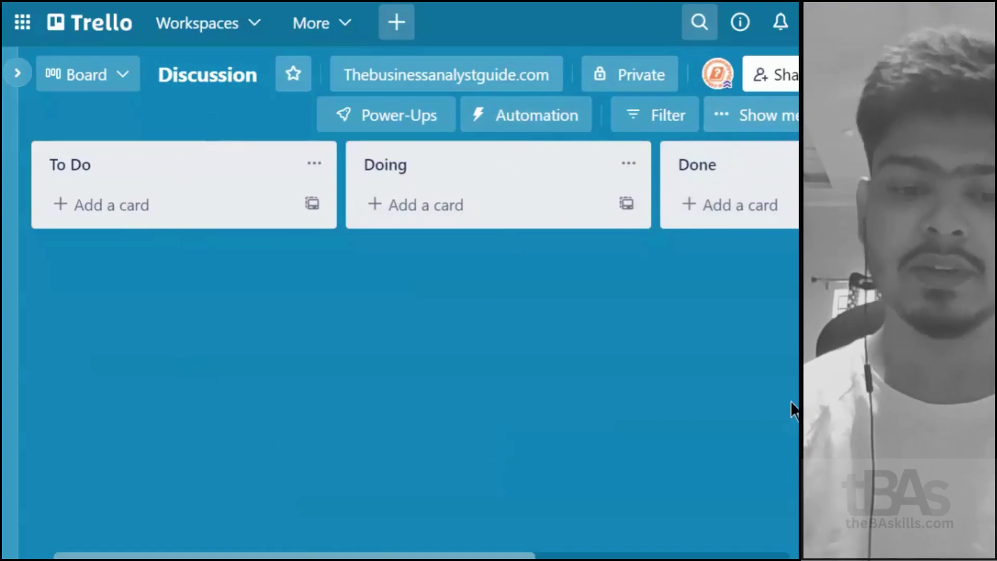
{"action": "scroll", "coordinate": [400, 337], "scroll_direction": "right", "scroll_amount": 3}
{"action": "left_click_drag", "start_coordinate": [399, 556], "coordinate": [316, 556]}
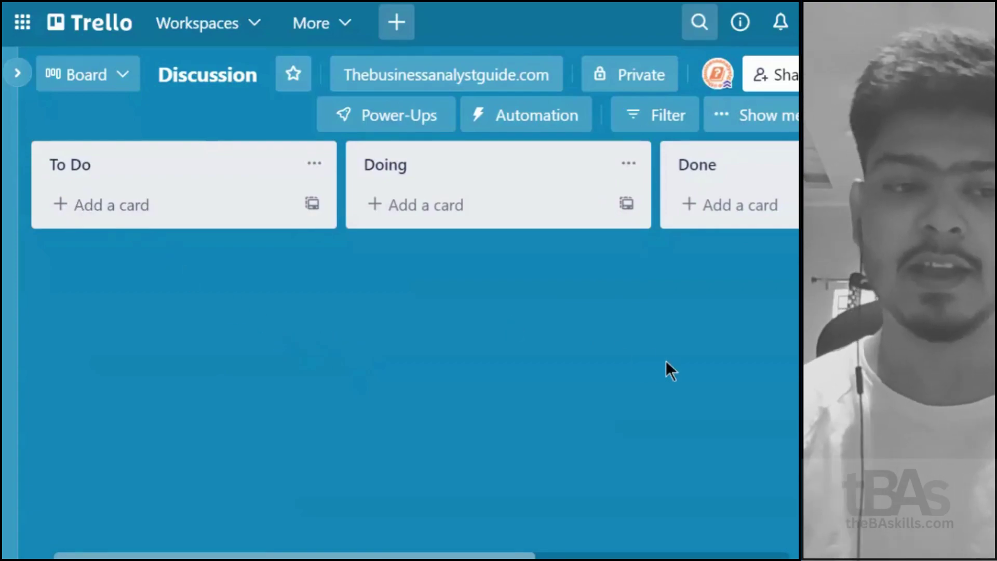
- Add a card titled "Who is a business analyst?" to the To Do list
{"action": "left_click", "coordinate": [112, 206]}
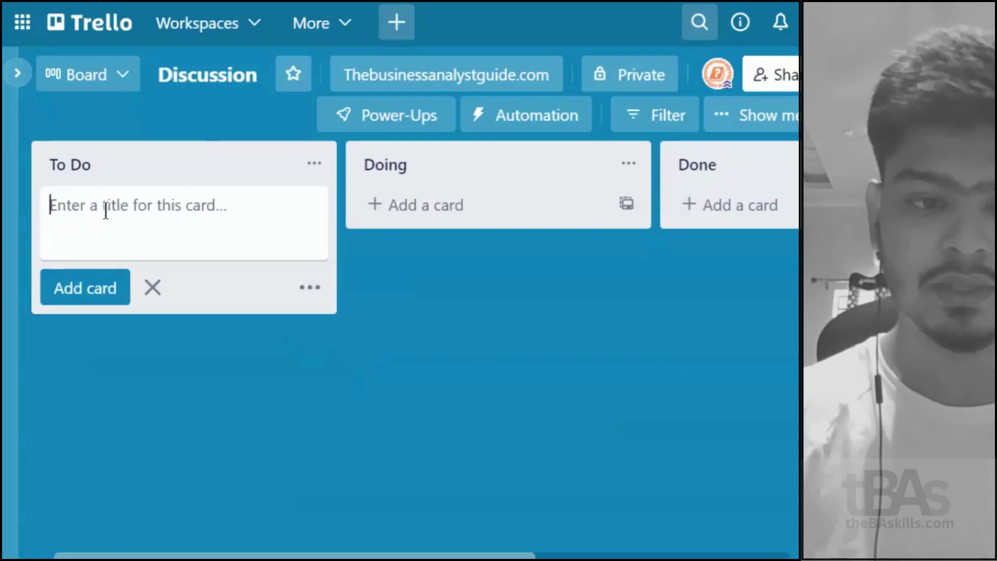
{"action": "type", "text": "Who is a "}
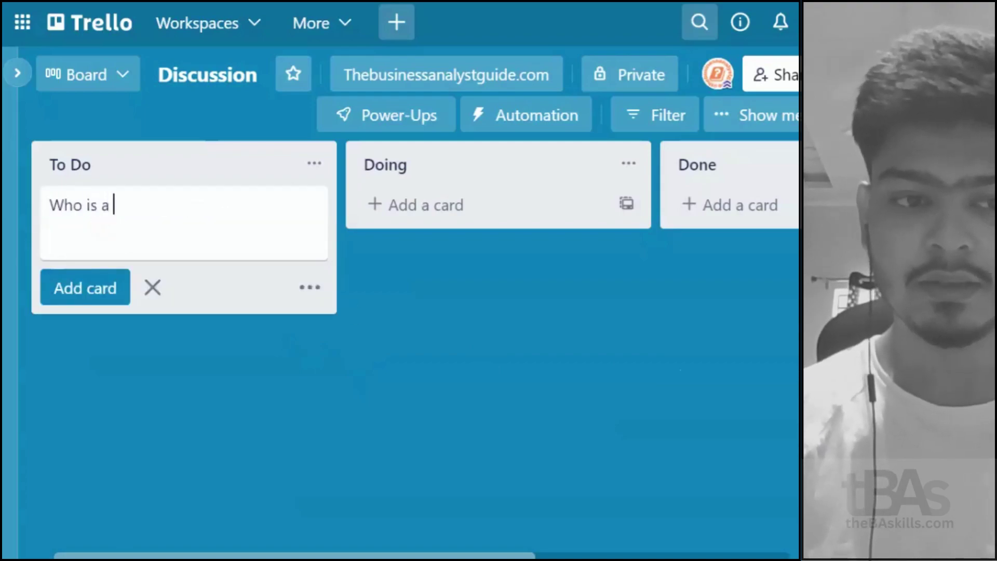
{"action": "type", "text": "business anal"}
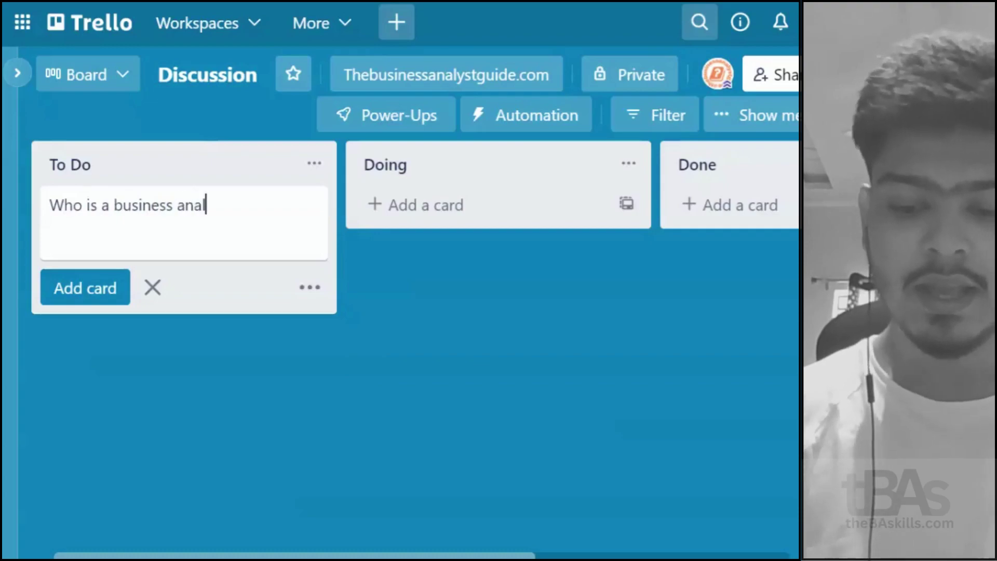
{"action": "type", "text": "yst"}
{"action": "left_click", "coordinate": [412, 306]}
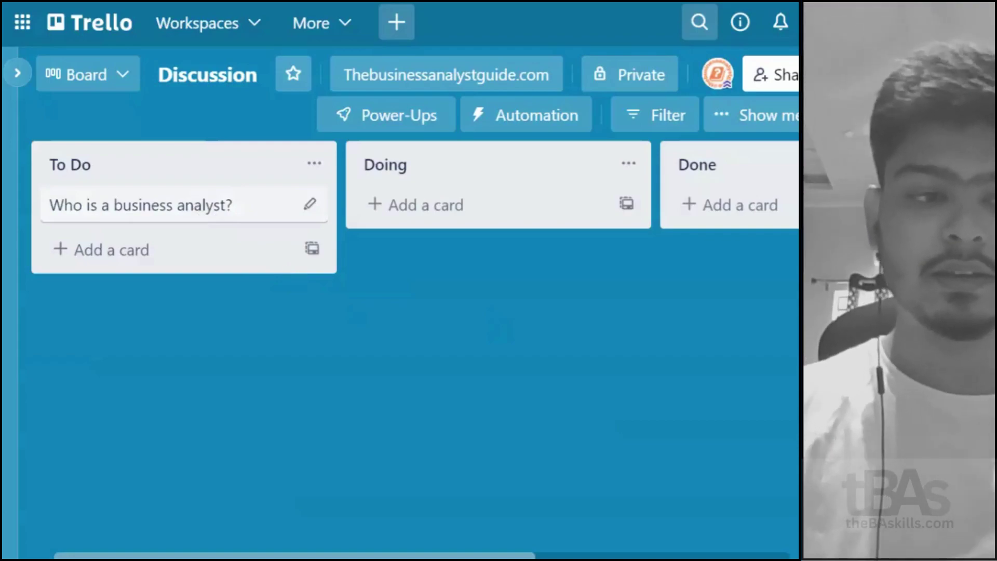
- Add a second card titled "What are the roles of a business analyst?" to the To Do list
{"action": "left_click", "coordinate": [111, 250]}
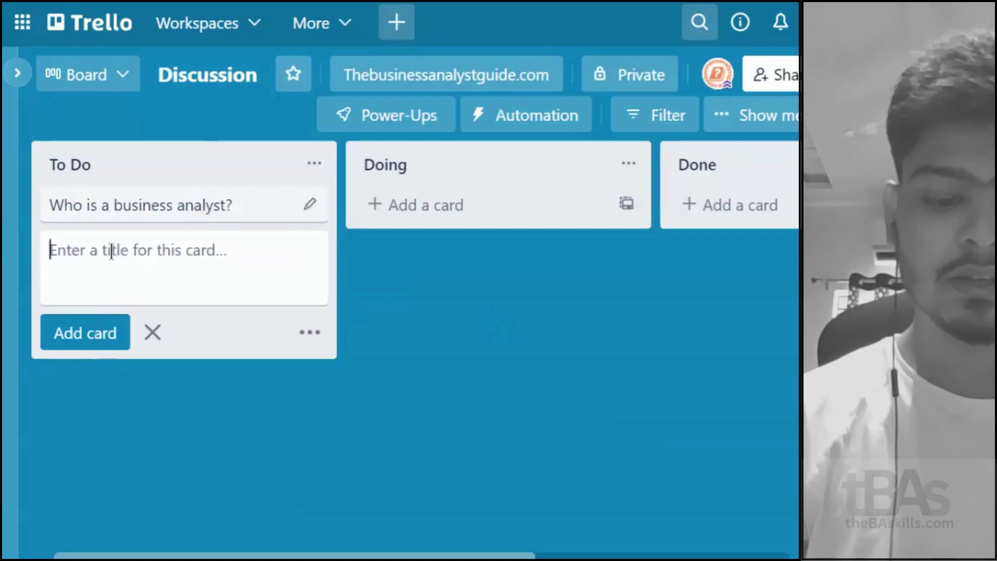
{"action": "type", "text": "What are the rol"}
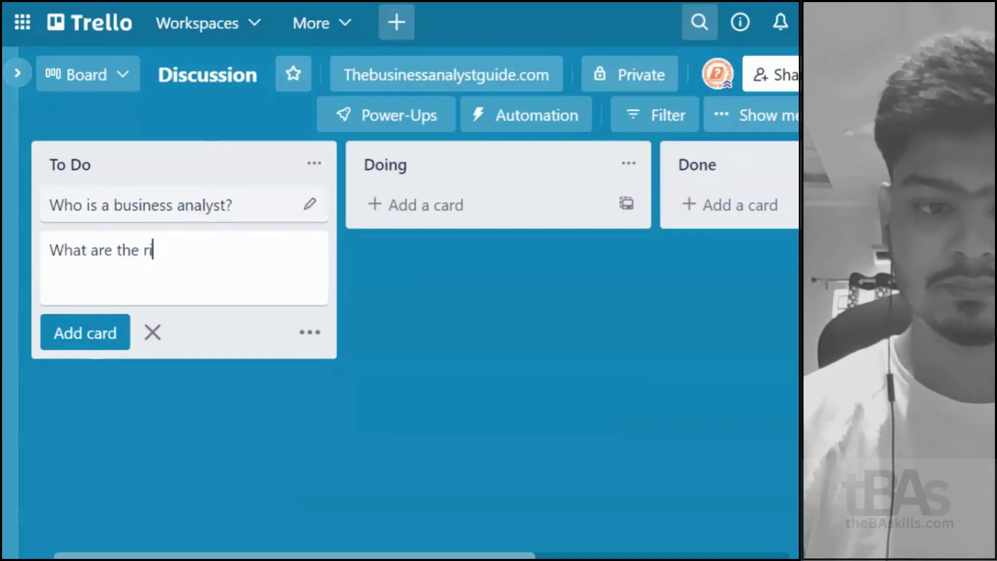
{"action": "key", "text": "BackSpace"}
{"action": "key", "text": "BackSpace"}
{"action": "type", "text": "olr"}
{"action": "key", "text": "BackSpace"}
{"action": "type", "text": "e"}
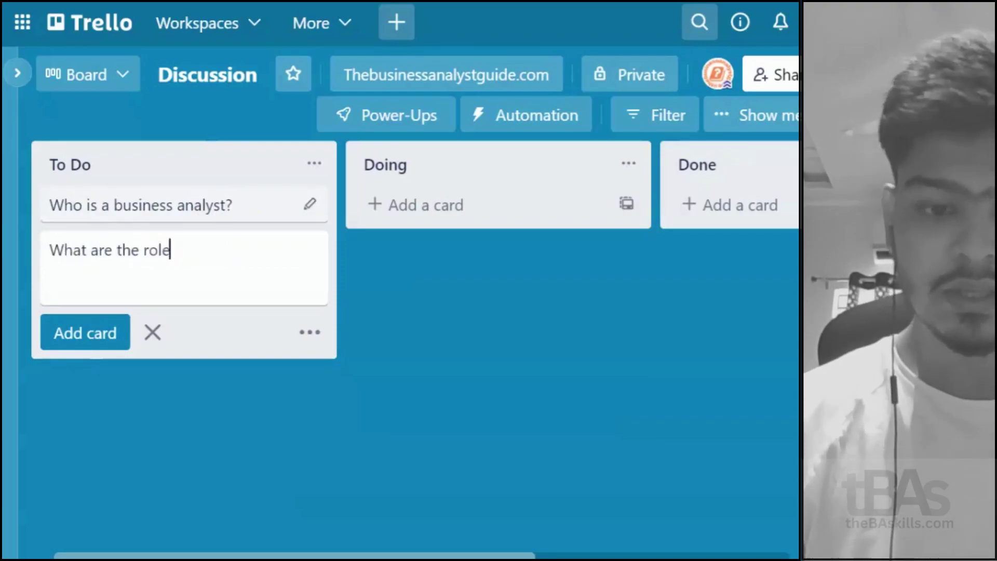
{"action": "type", "text": "s of a"}
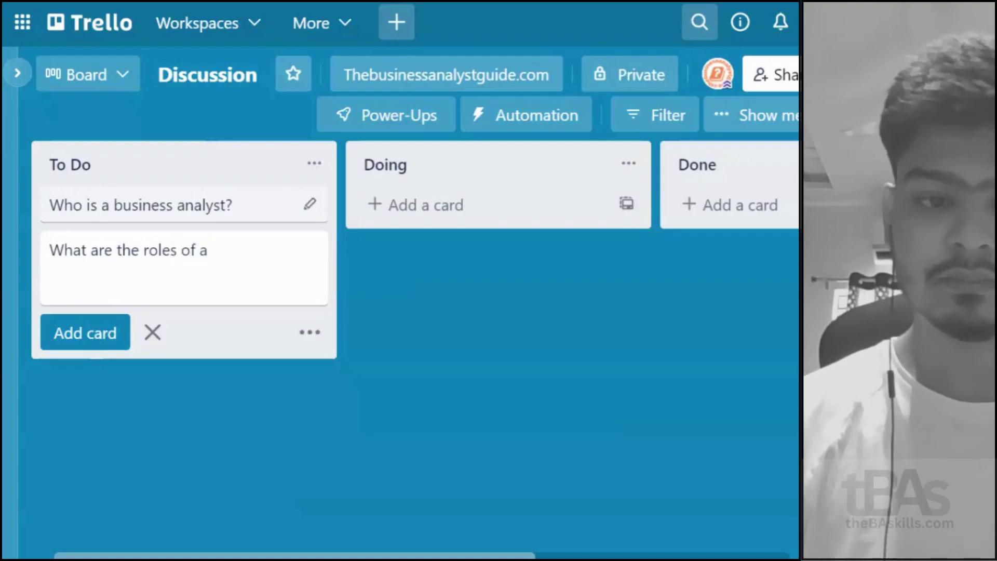
{"action": "type", "text": " business a"}
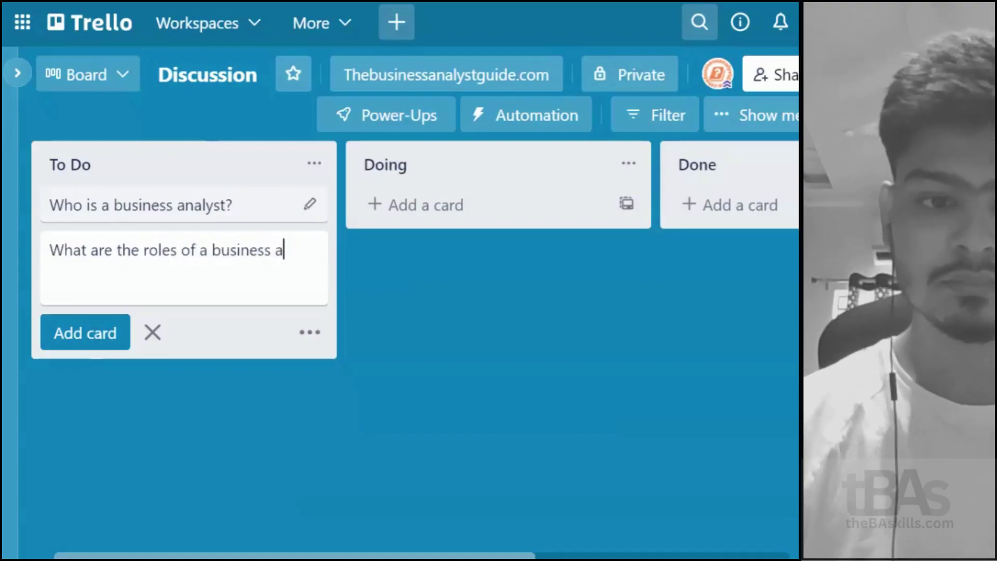
{"action": "type", "text": "nalyst?"}
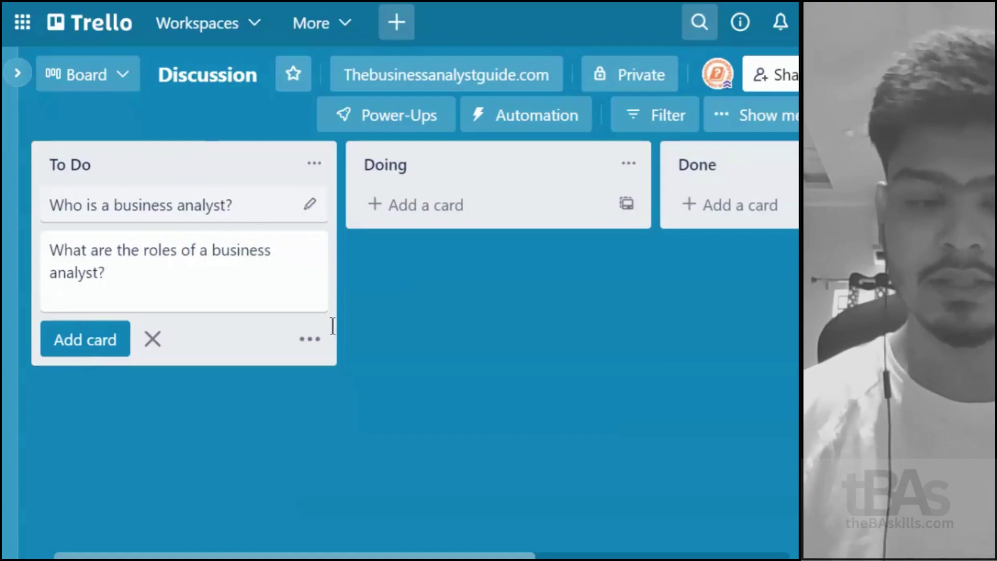
{"action": "left_click", "coordinate": [583, 315]}
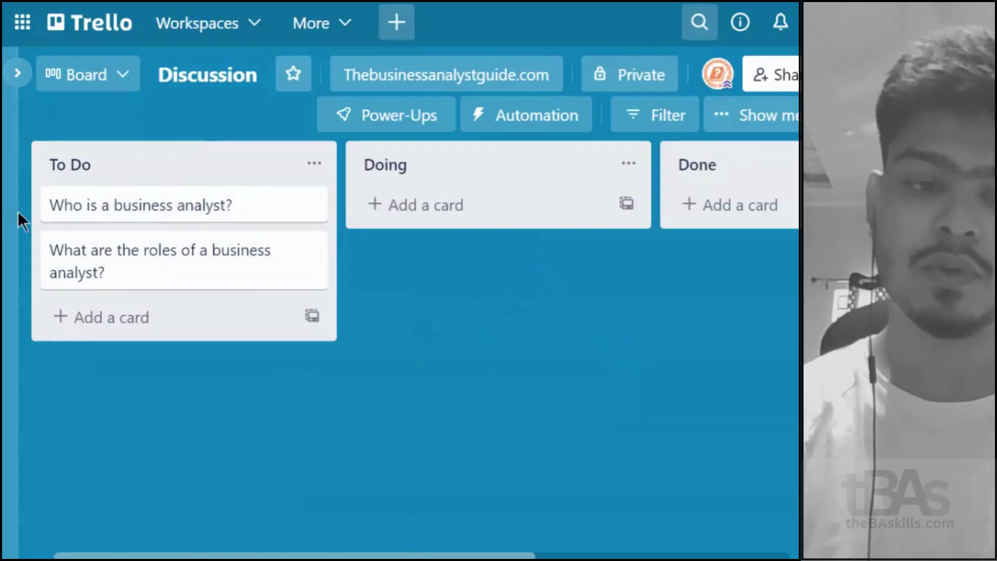
- Examine the "Who is a business analyst?" card's description, activity, add-to-card options and actions, and close the card
{"action": "left_click", "coordinate": [184, 221]}
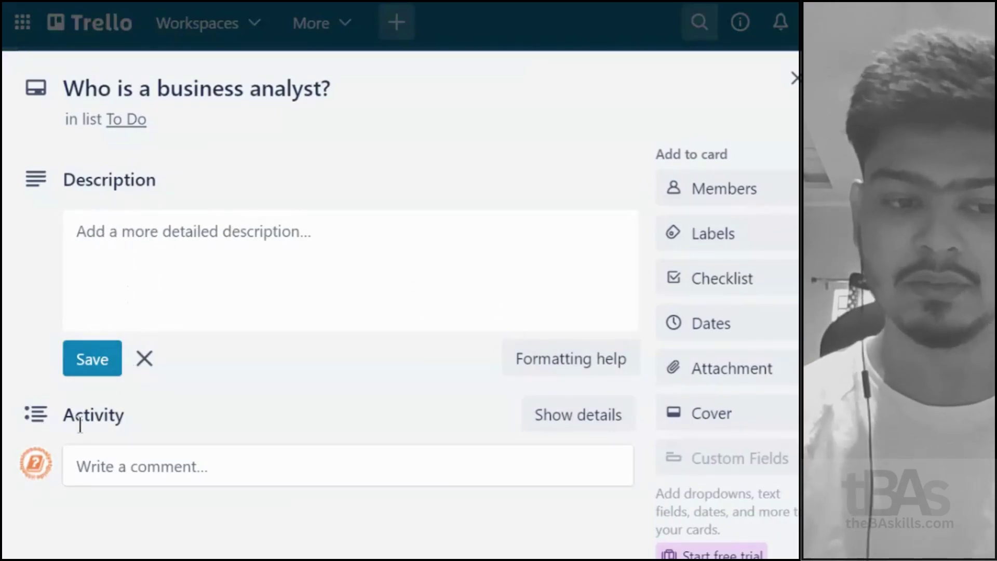
{"action": "scroll", "coordinate": [126, 475], "scroll_direction": "down", "scroll_amount": 7}
{"action": "scroll", "coordinate": [556, 341], "scroll_direction": "up", "scroll_amount": 7}
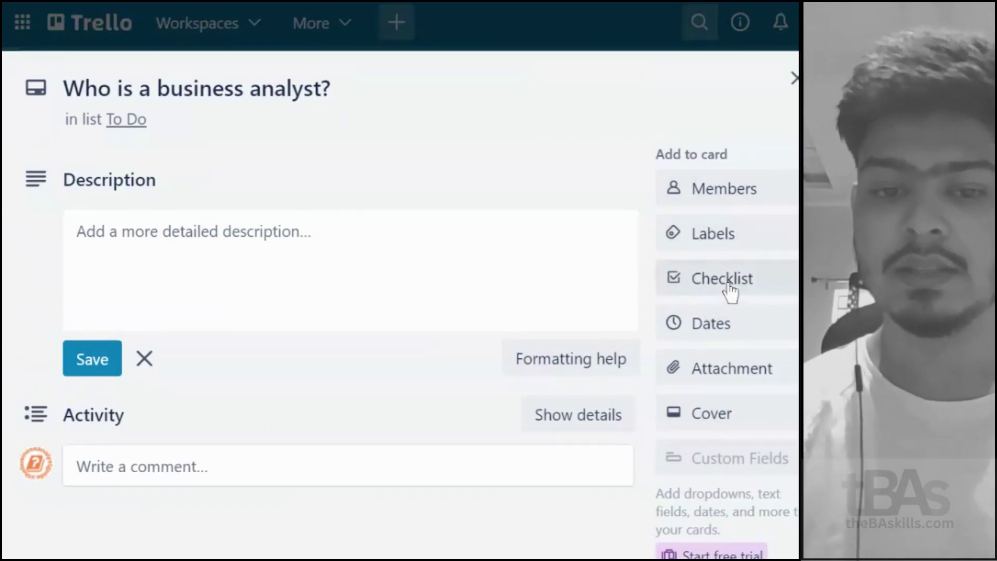
{"action": "scroll", "coordinate": [724, 323], "scroll_direction": "down", "scroll_amount": 5}
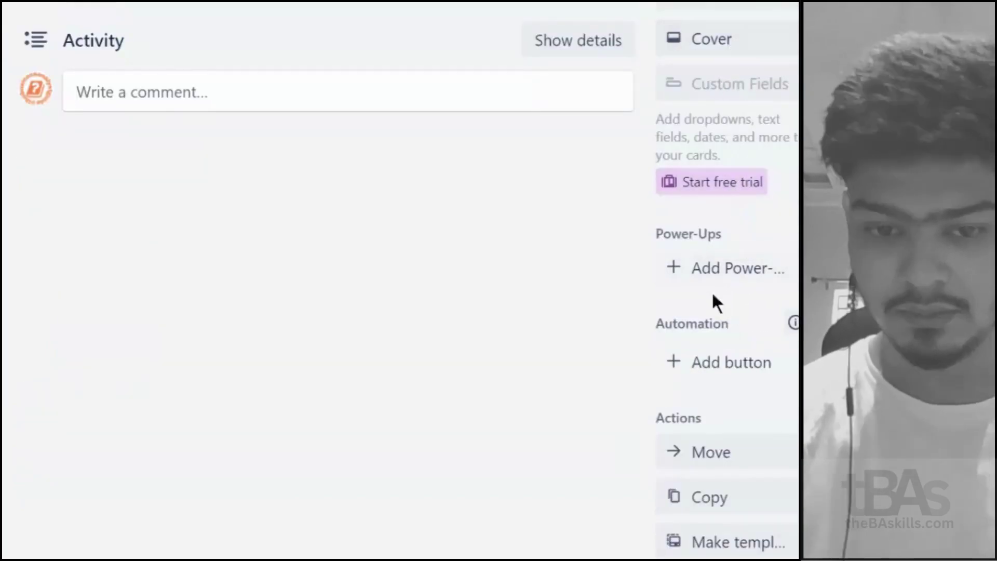
{"action": "scroll", "coordinate": [727, 364], "scroll_direction": "down", "scroll_amount": 3}
{"action": "scroll", "coordinate": [483, 325], "scroll_direction": "up", "scroll_amount": 8}
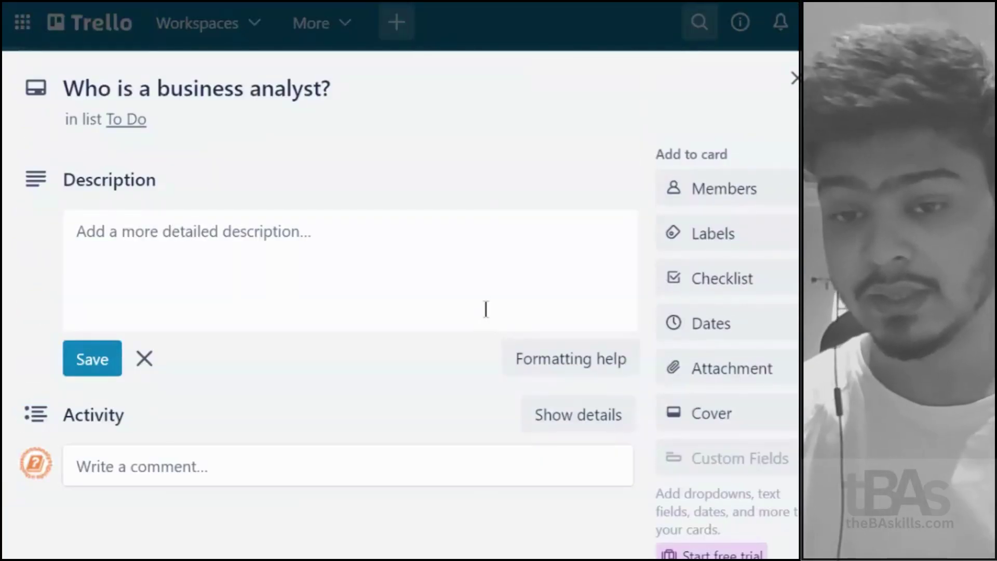
{"action": "left_click", "coordinate": [193, 220]}
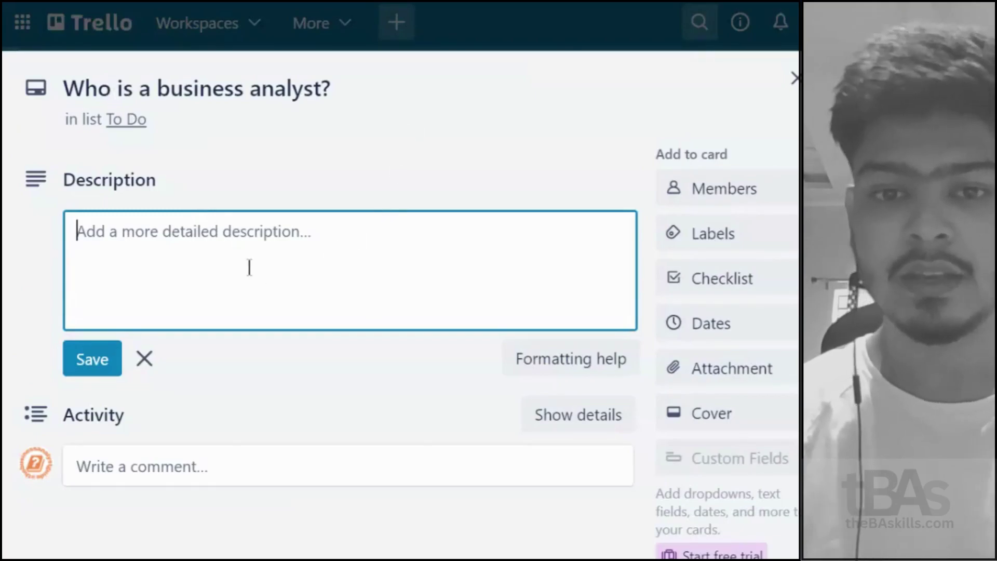
{"action": "key", "text": "Escape"}
{"action": "key", "text": "Escape"}
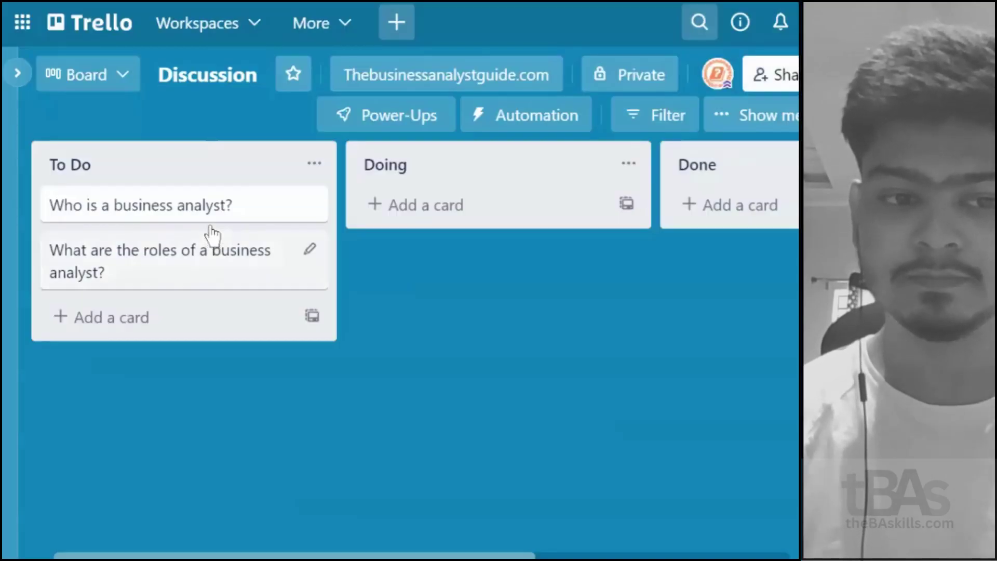
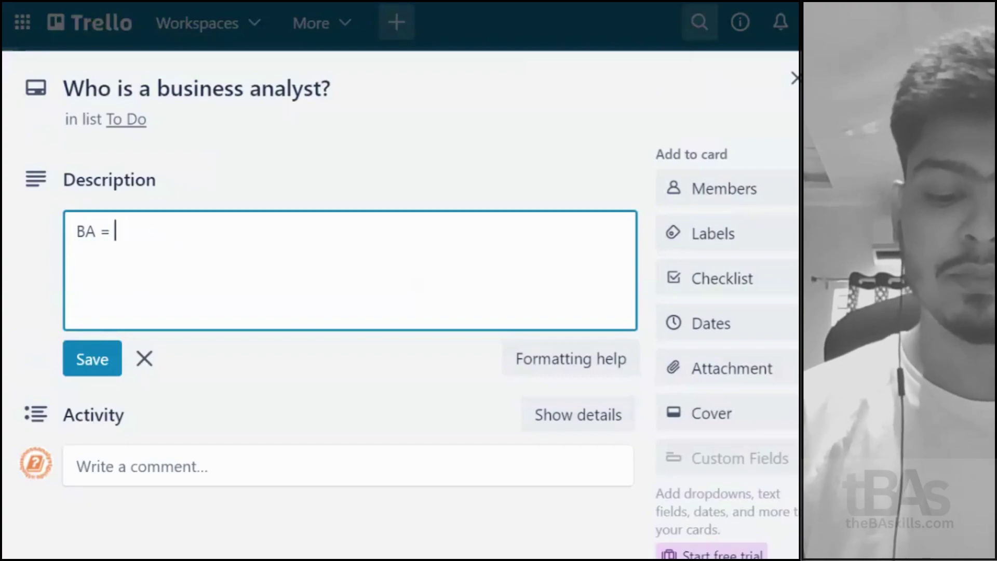
- Write "BA = Combination of many roles" in the description of the "Who is a business analyst?" card
{"action": "type", "text": "Comb"}
{"action": "type", "text": "inma"}
{"action": "key", "text": "BackSpace"}
{"action": "key", "text": "BackSpace"}
{"action": "type", "text": "ation"}
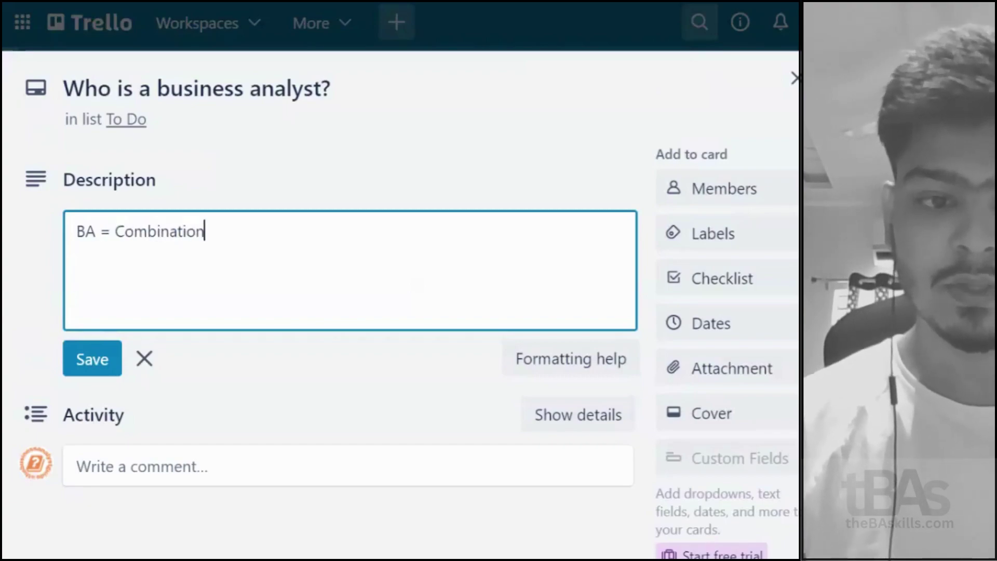
{"action": "type", "text": " of many roles"}
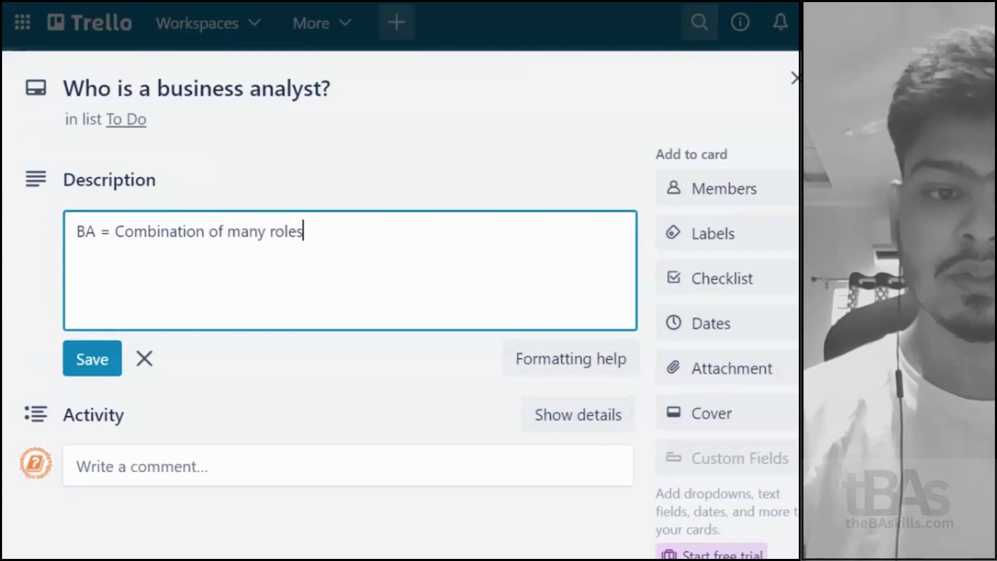
- Extend the description's first line with the role list " - PM,QA,SME,DA,PO"
{"action": "type", "text": " - P"}
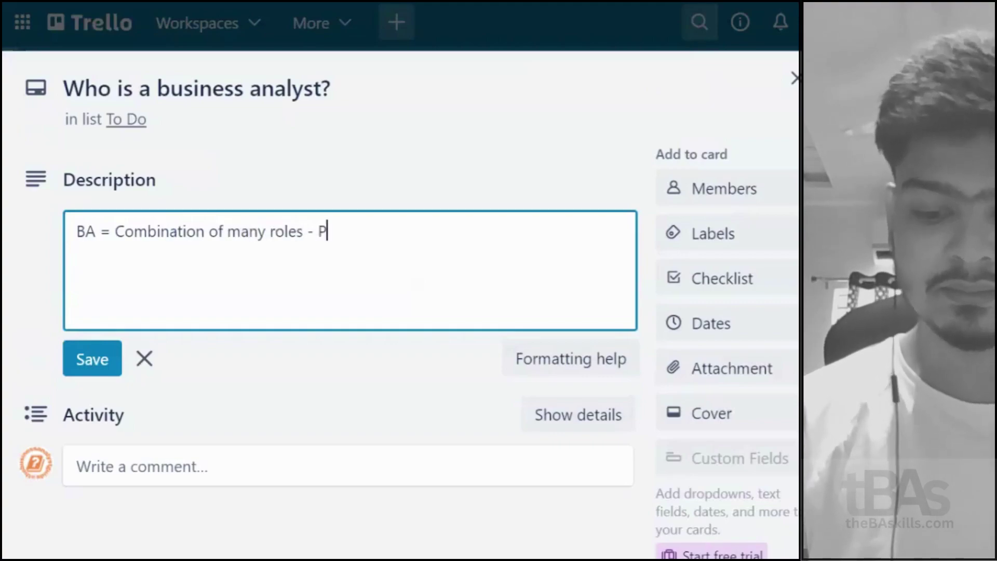
{"action": "type", "text": "M,Q"}
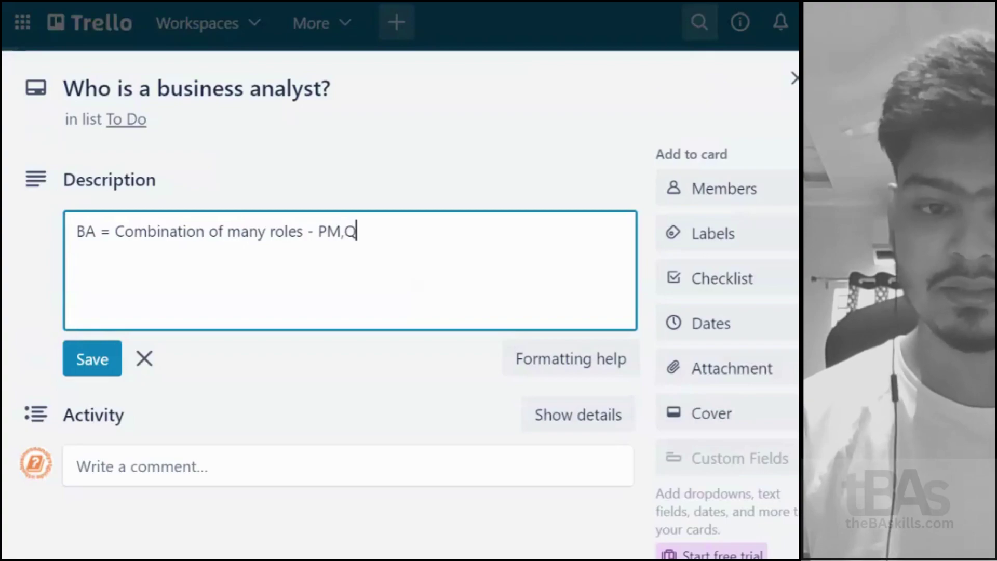
{"action": "type", "text": "A"}
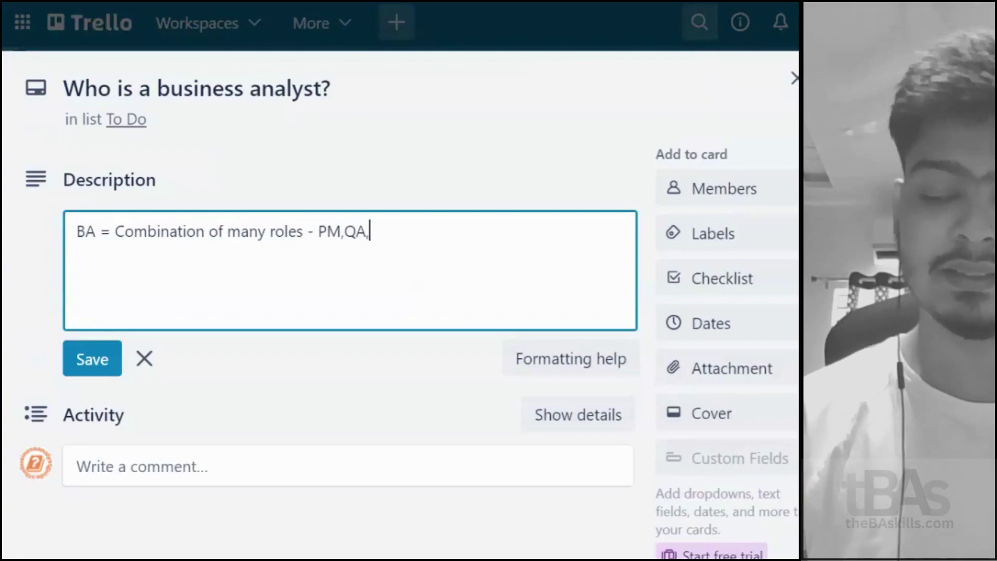
{"action": "type", "text": ",SM"}
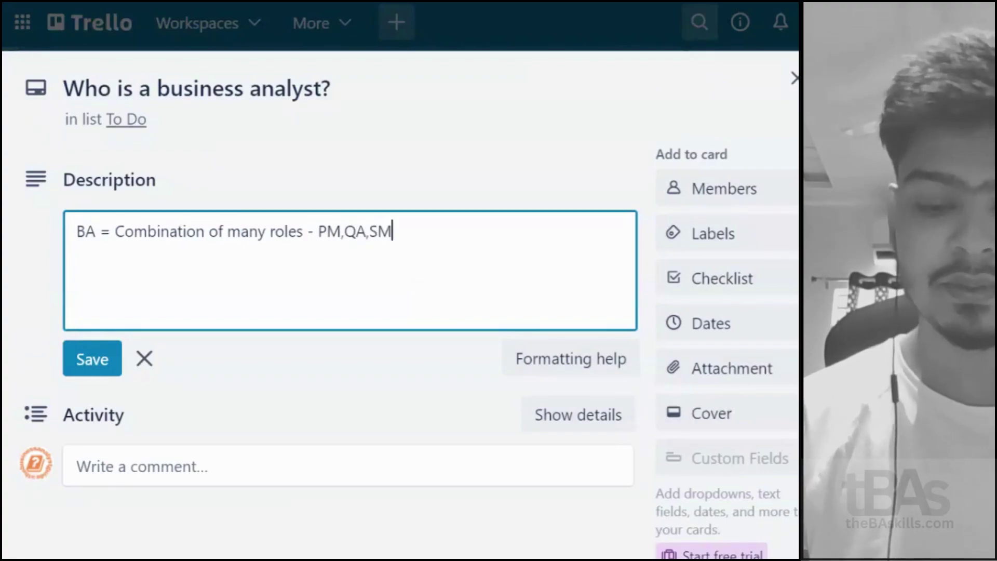
{"action": "type", "text": "E,DA"}
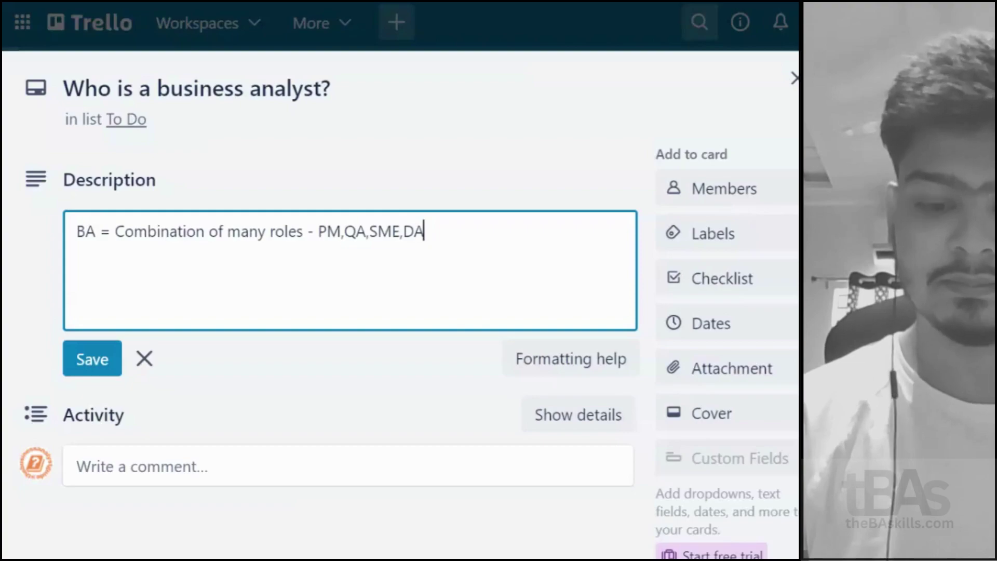
{"action": "type", "text": ",PO"}
{"action": "key", "text": "BackSpace"}
{"action": "key", "text": "BackSpace"}
{"action": "type", "text": ",PO"}
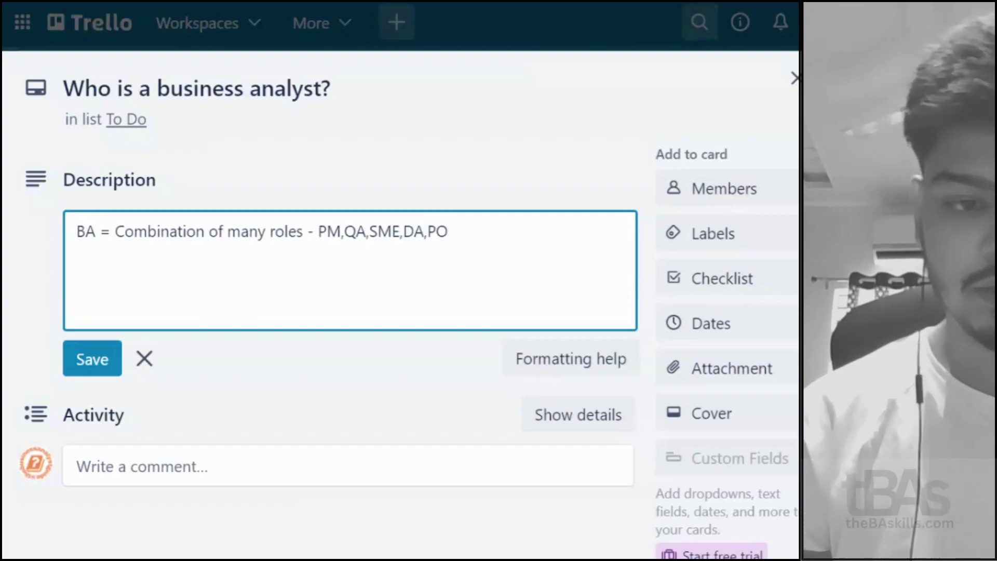
- Add a second paragraph to the card description reading "BA - A person - Projects - Business and IT -"
{"action": "key", "text": "Return"}
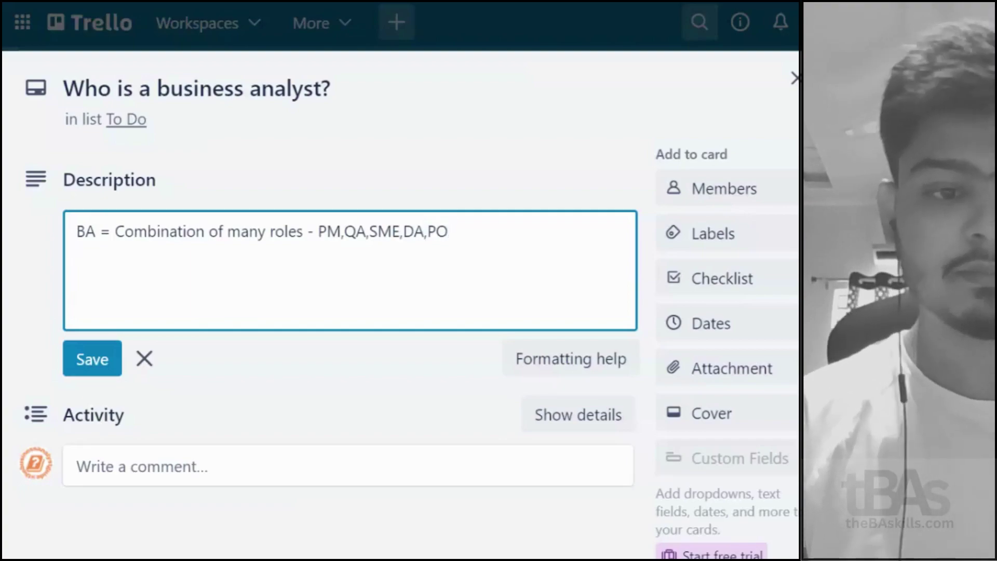
{"action": "type", "text": "BA "}
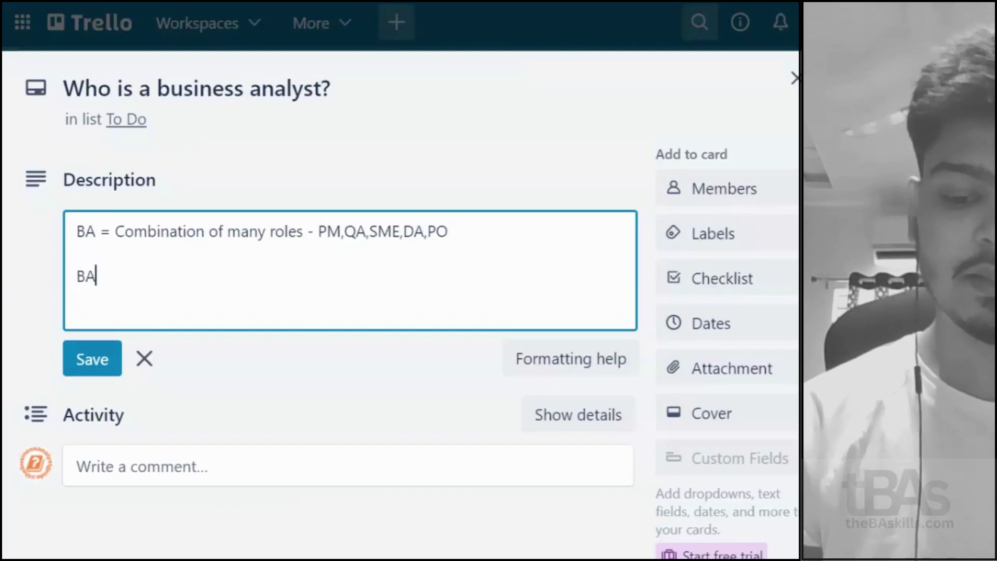
{"action": "type", "text": "- A person - "}
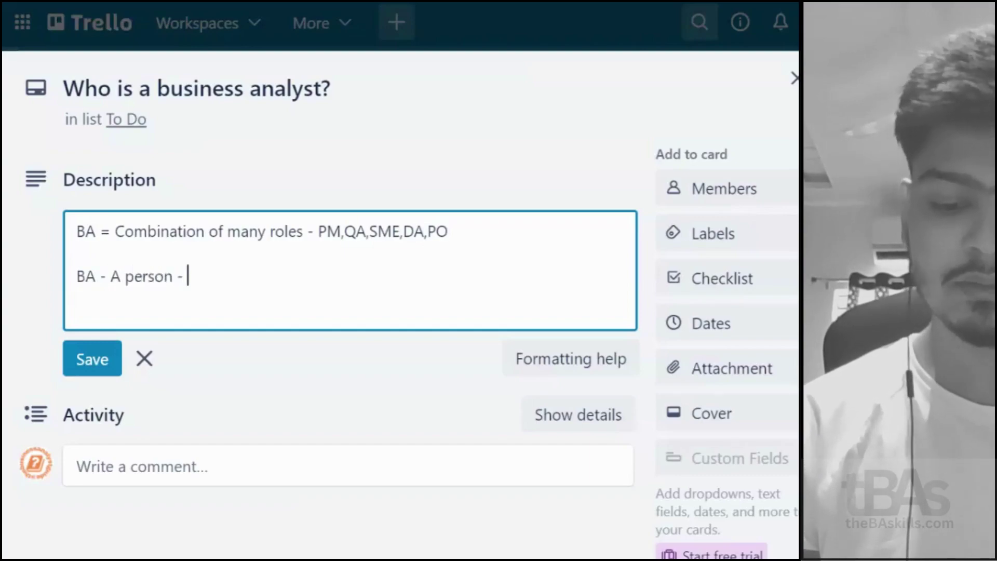
{"action": "type", "text": "Projects - "}
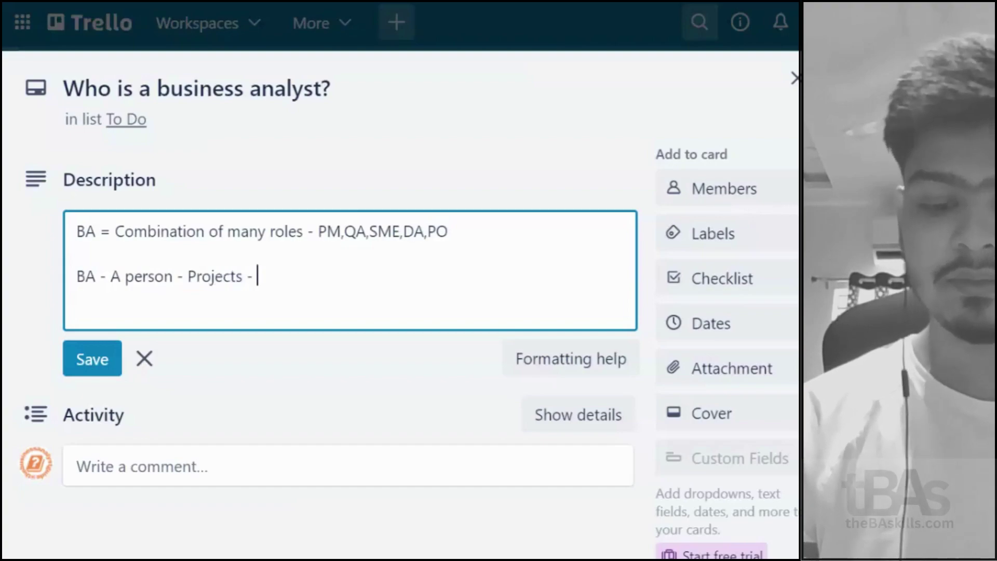
{"action": "type", "text": "Business"}
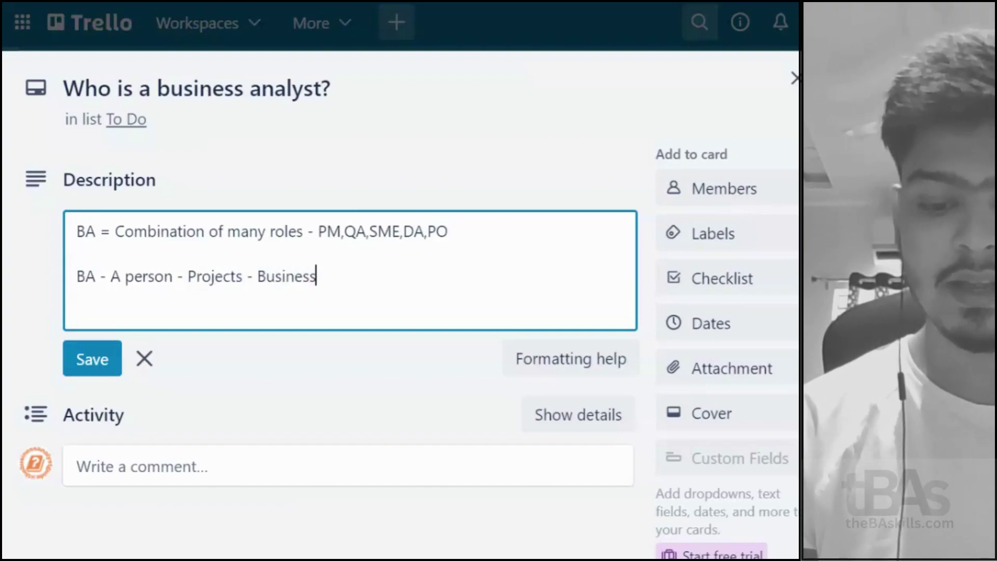
{"action": "type", "text": " and IT -"}
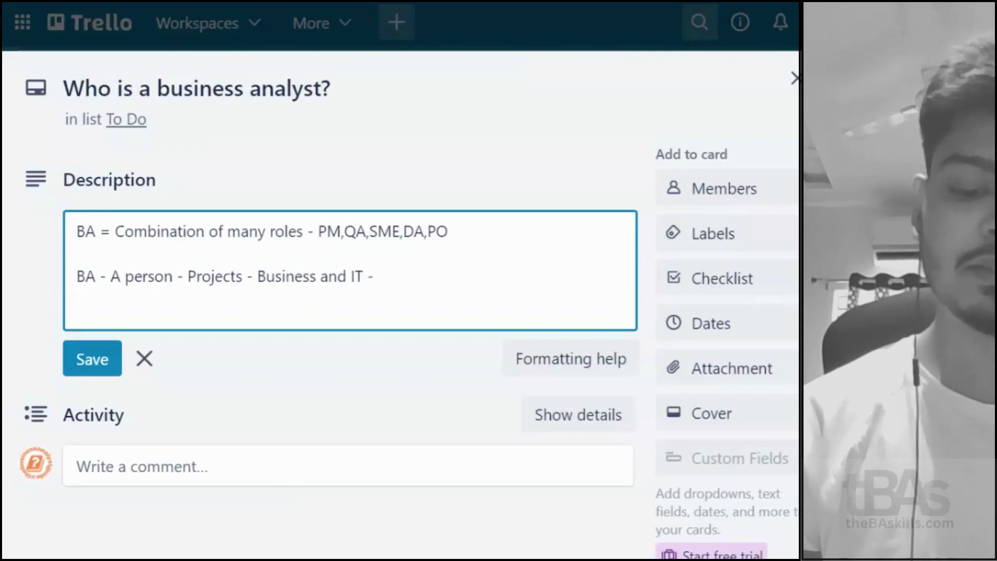
- Add a third paragraph to the card description reading "Business - Req - App"
{"action": "key", "text": "Return"}
{"action": "key", "text": "Return"}
{"action": "type", "text": "Business "}
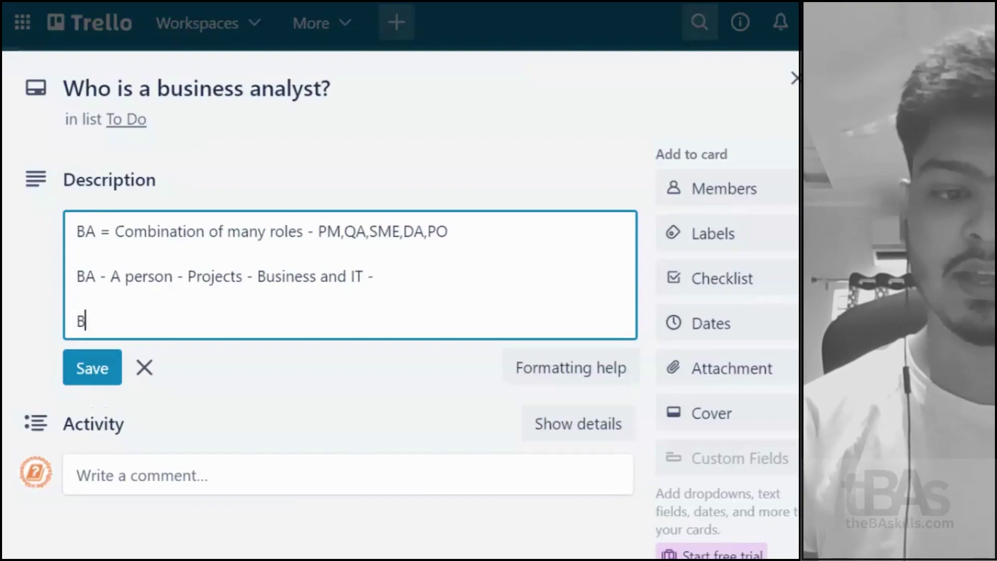
{"action": "type", "text": "- Req"}
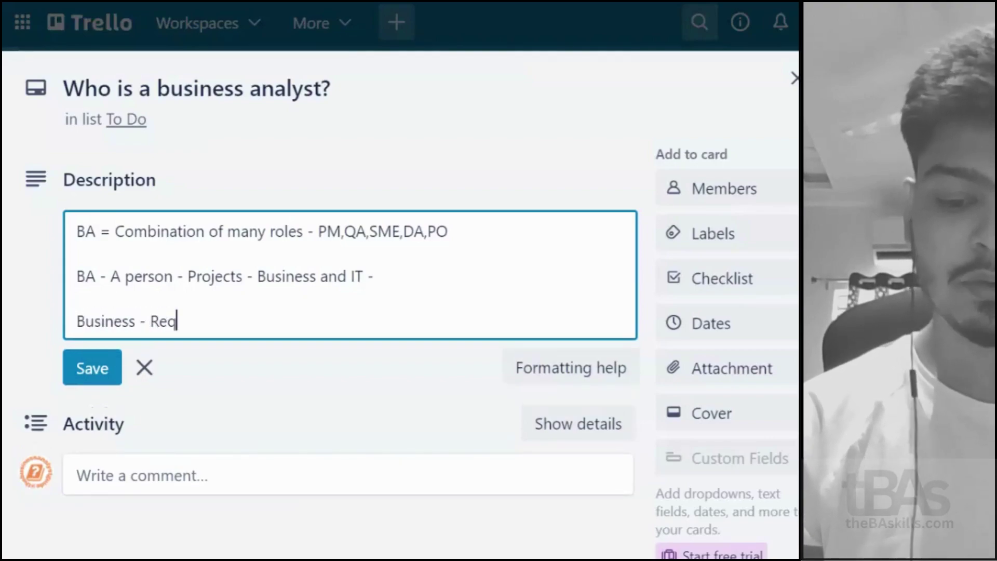
{"action": "type", "text": " - "}
{"action": "type", "text": "App"}
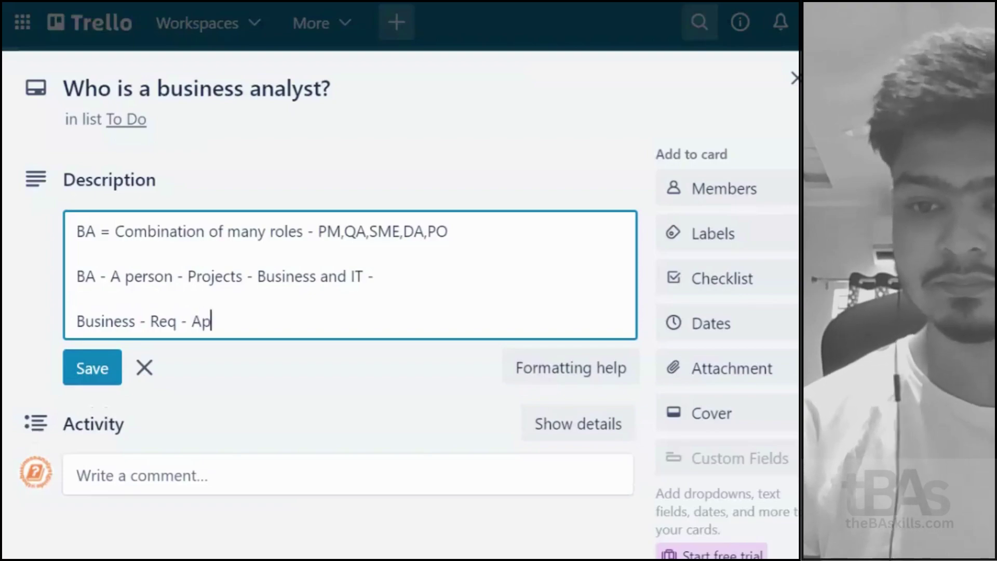
- Add a fourth description paragraph reading "App - Features - Taken or Noted - by BA - Gather - Info - Doc."
{"action": "key", "text": "Return"}
{"action": "key", "text": "Return"}
{"action": "type", "text": "App - Fe"}
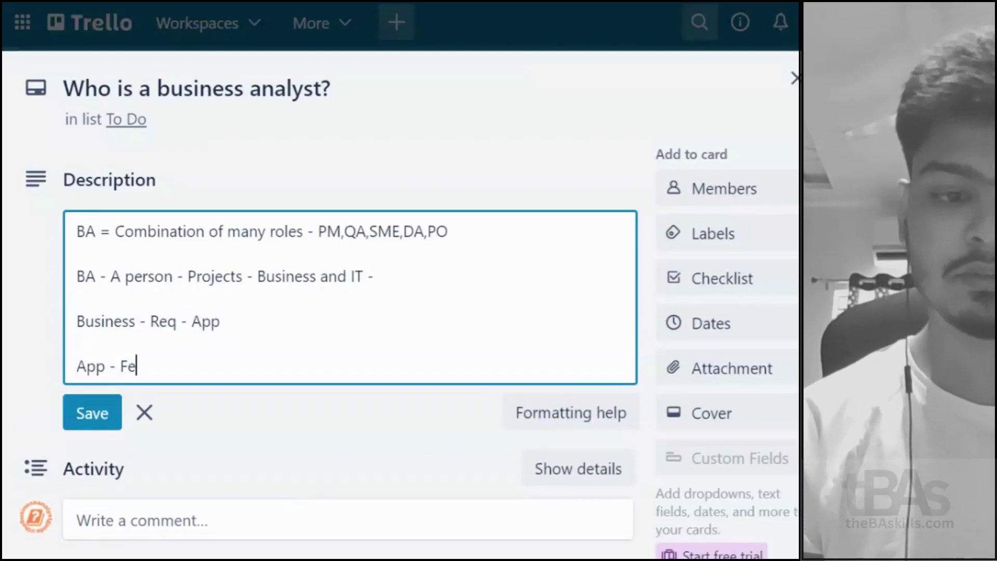
{"action": "type", "text": "atures - Ta"}
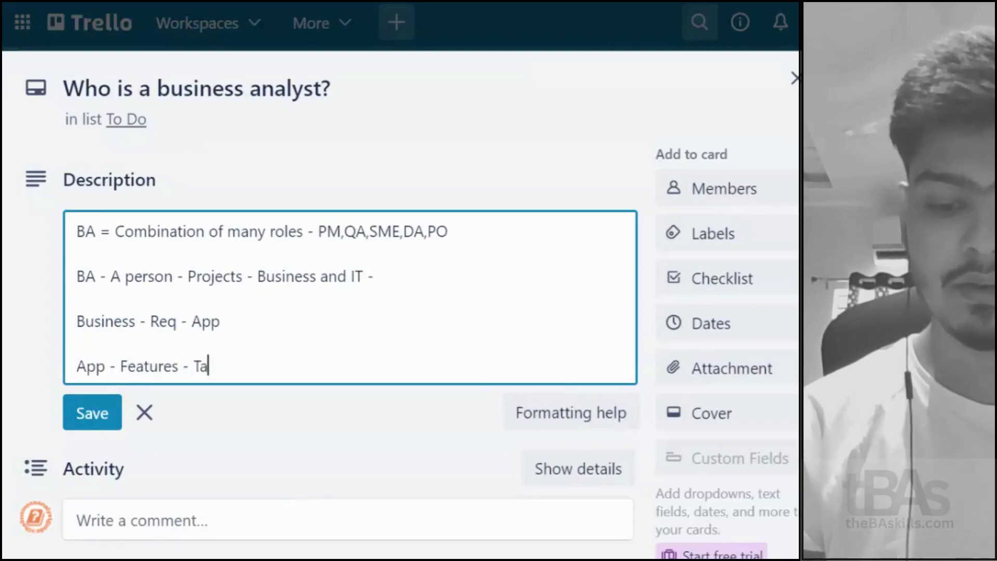
{"action": "type", "text": "ken or "}
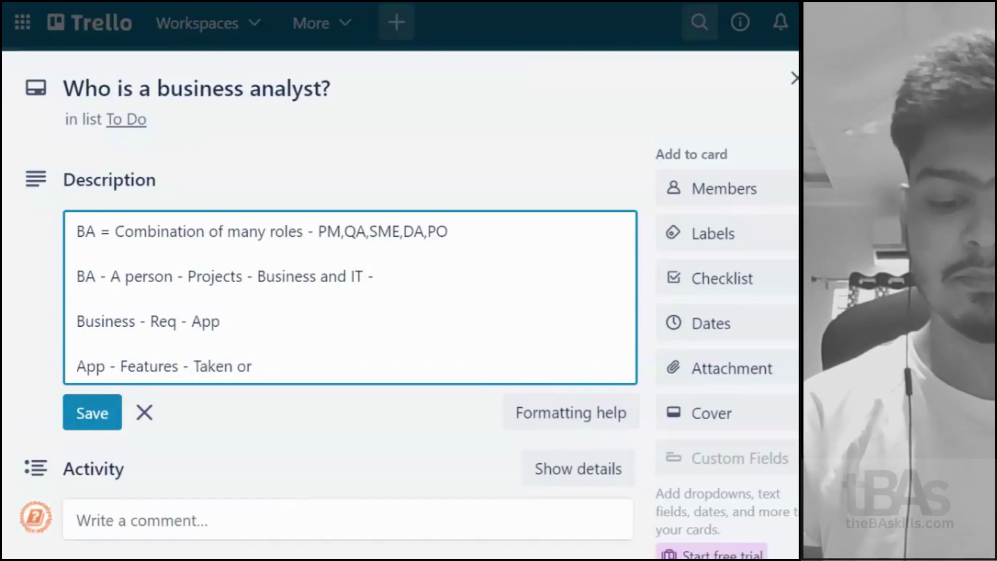
{"action": "type", "text": "Note"}
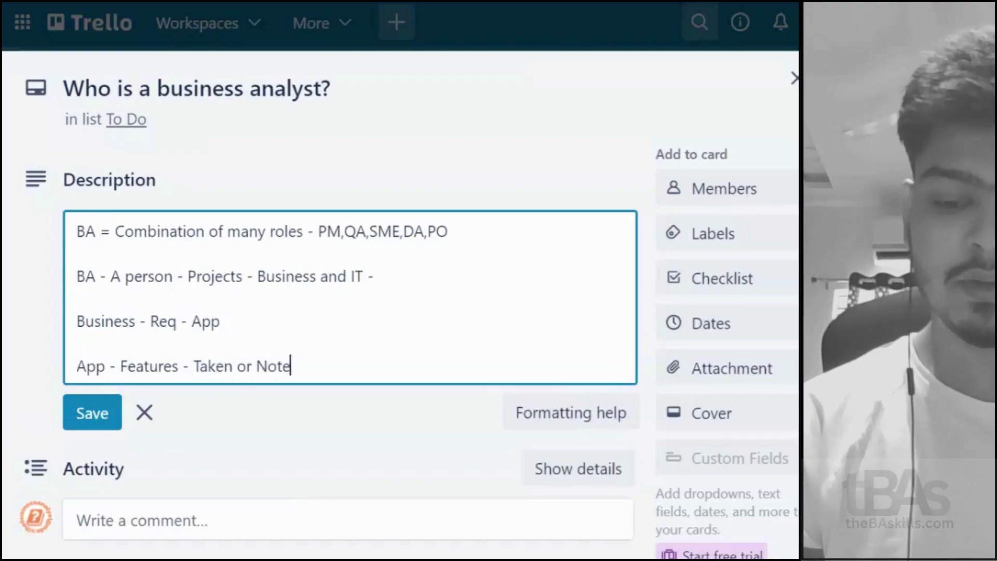
{"action": "type", "text": "d - by BA -"}
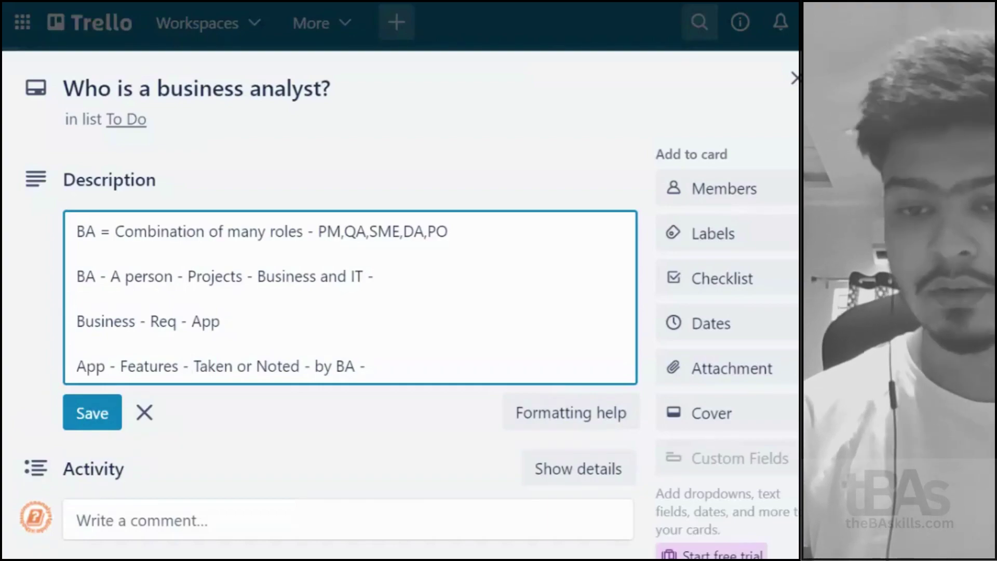
{"action": "type", "text": "Gathe"}
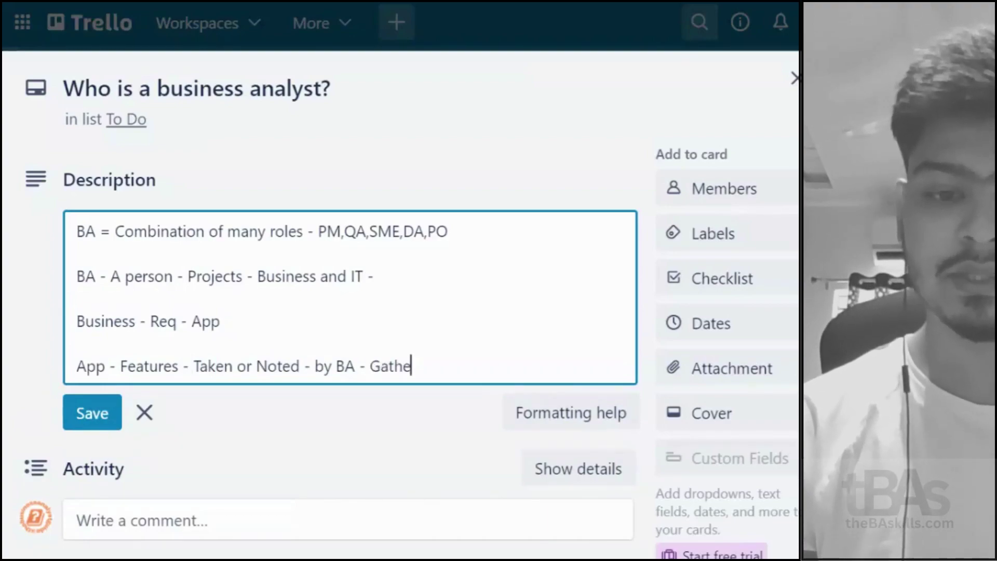
{"action": "type", "text": "r - Info - "}
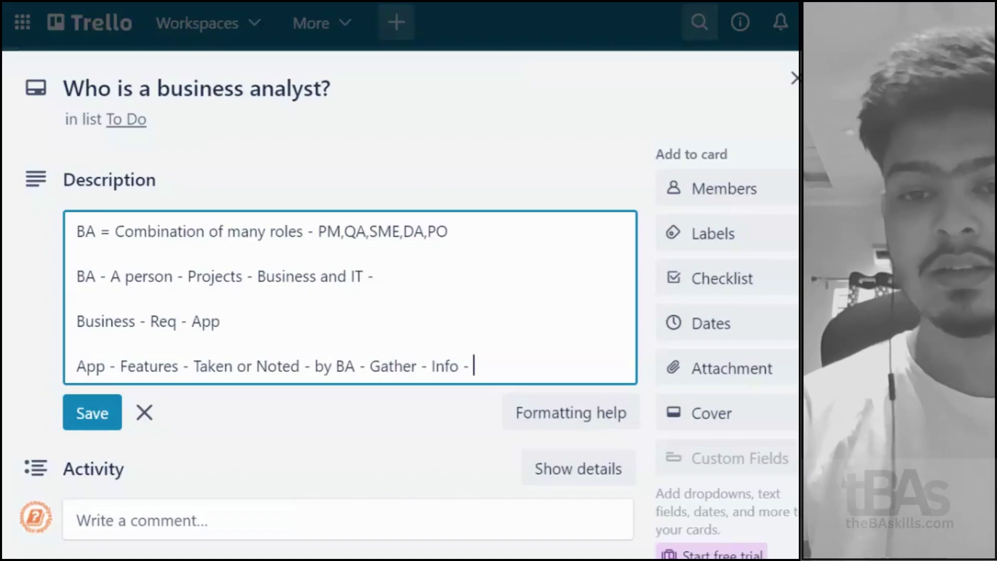
{"action": "type", "text": "Doc"}
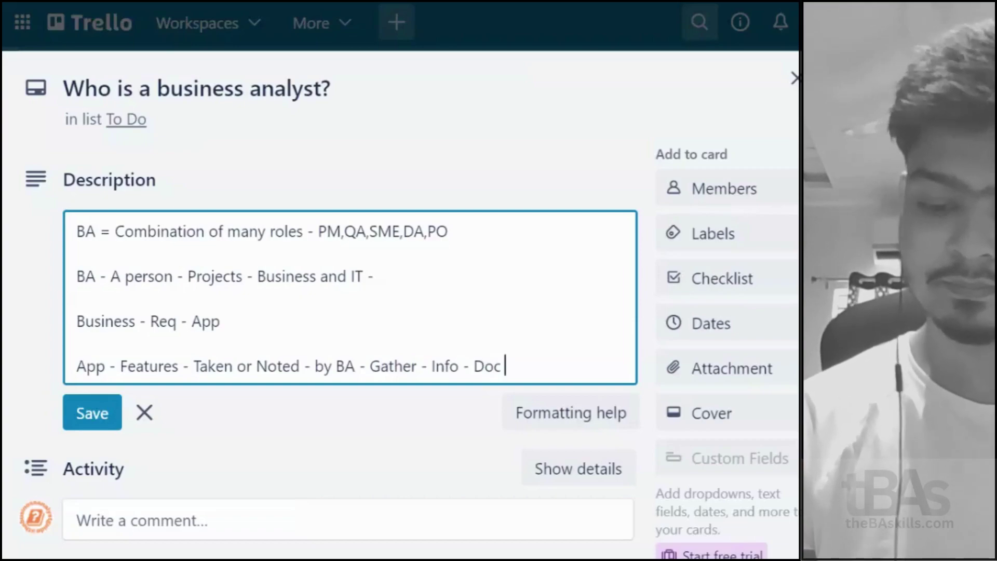
{"action": "type", "text": "."}
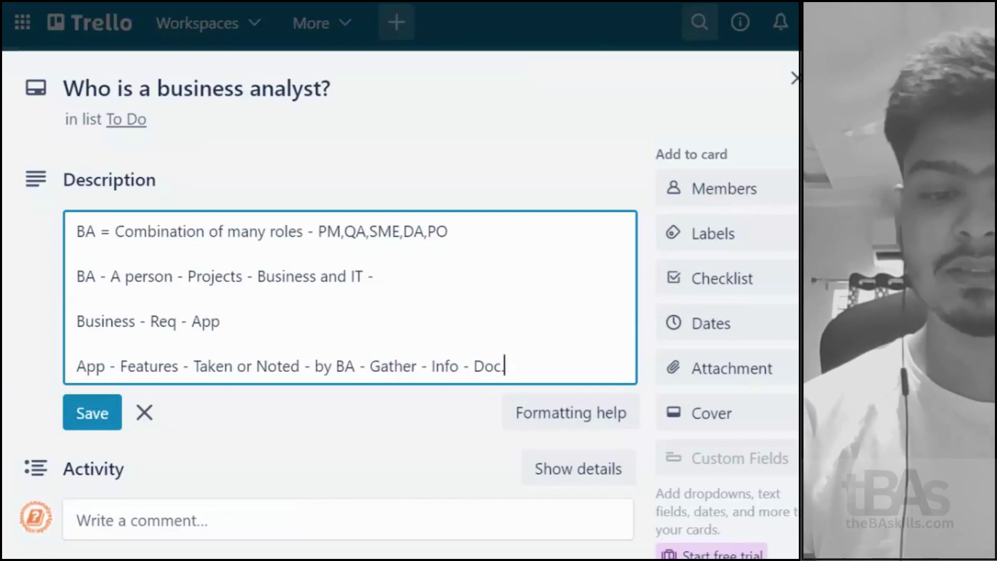
- Add a fifth description paragraph reading "BA - Rev - Doc - Process Flow - Users - Who Stakeholder - End users."
{"action": "key", "text": "Return"}
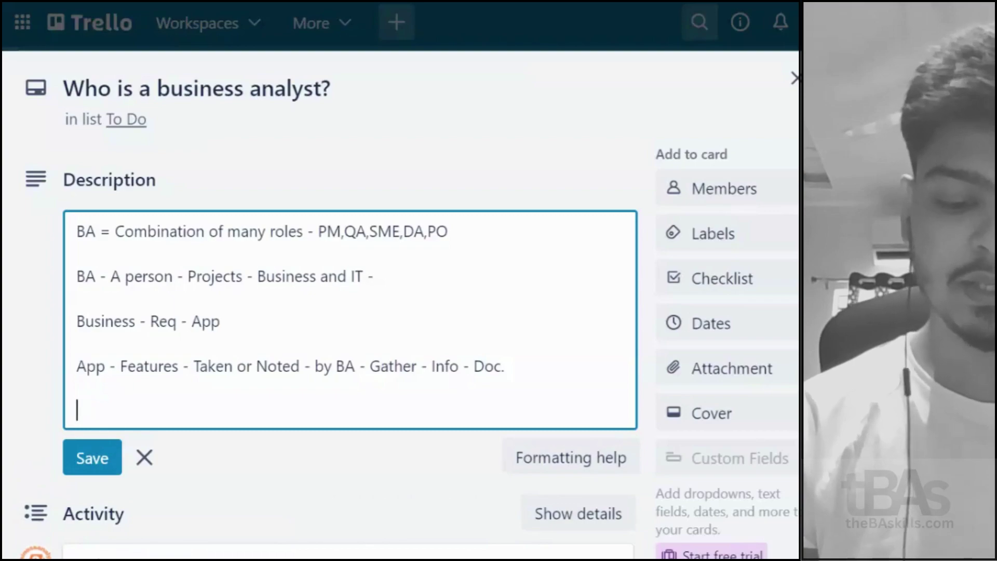
{"action": "type", "text": "BA -"}
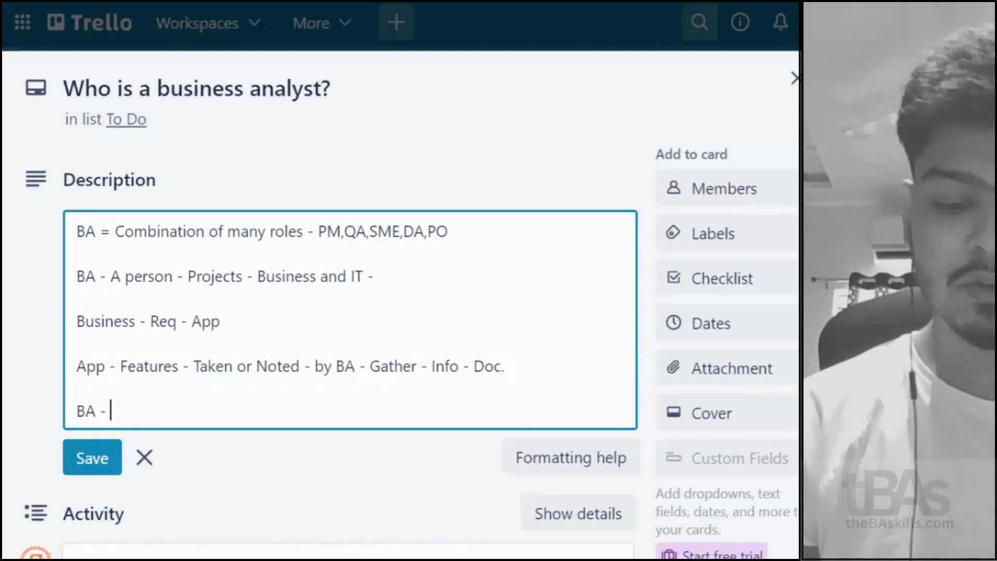
{"action": "type", "text": " Rev -"}
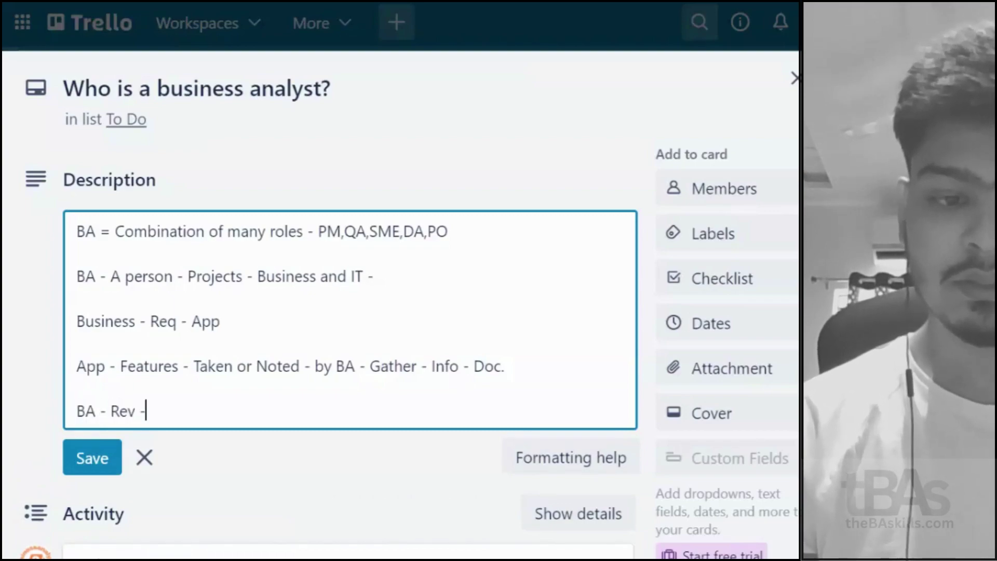
{"action": "type", "text": " D"}
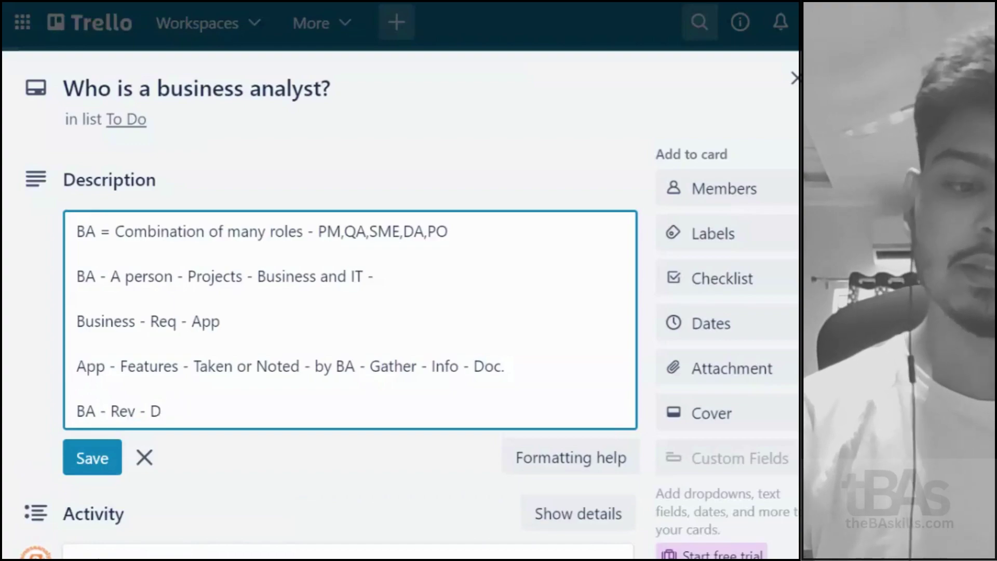
{"action": "type", "text": "oc - P"}
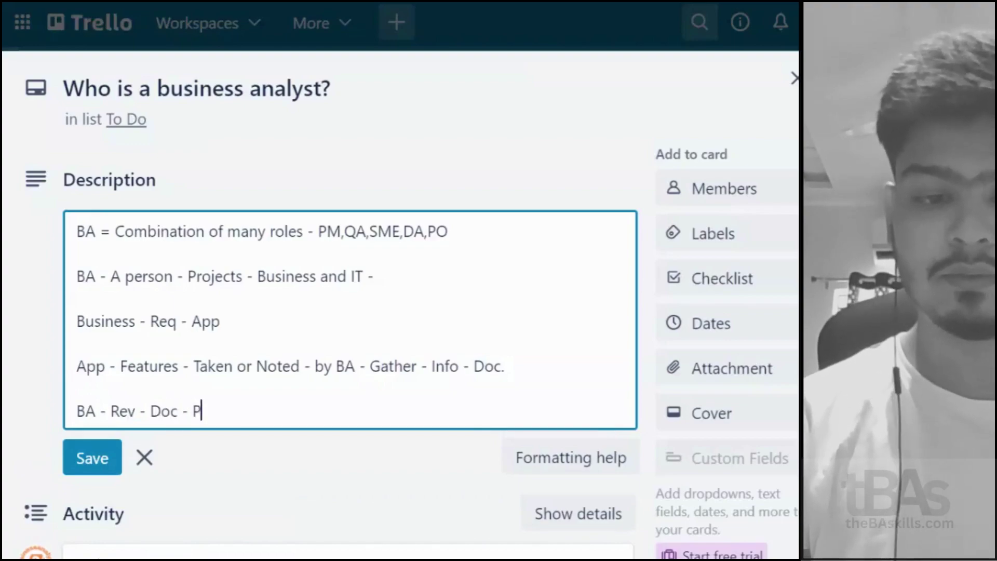
{"action": "type", "text": "rocess Flow "}
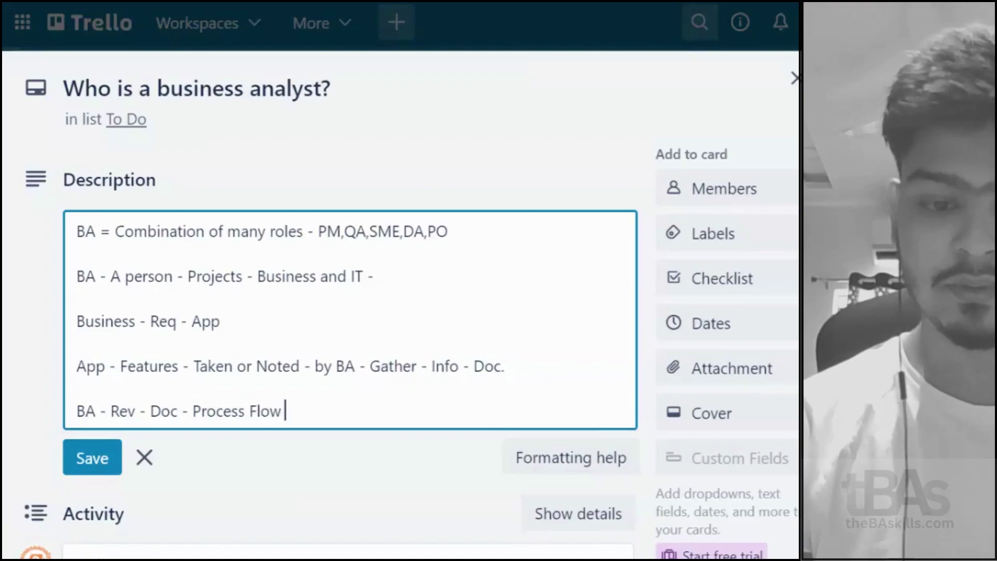
{"action": "type", "text": "- Users -"}
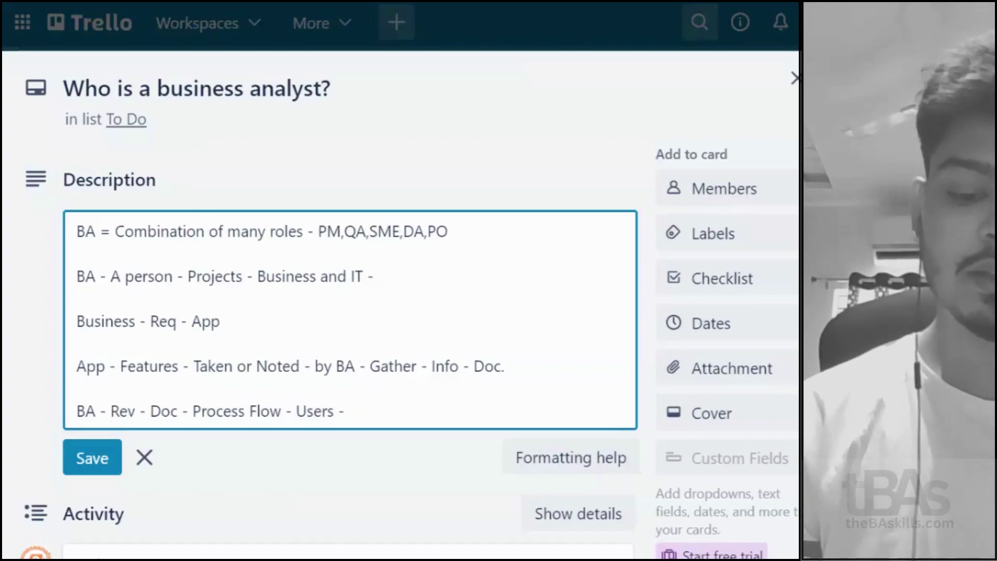
{"action": "type", "text": "Who"}
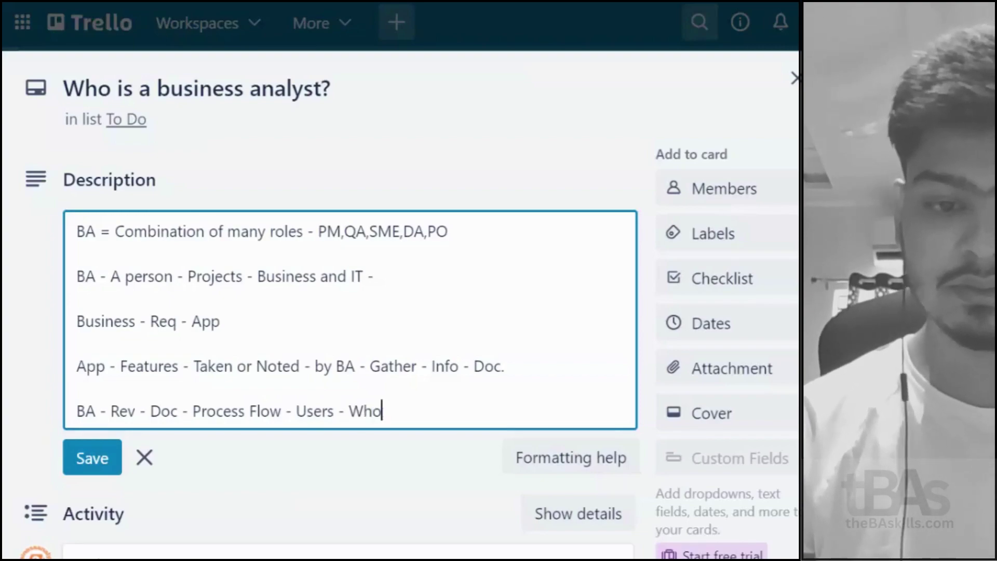
{"action": "type", "text": " Stakeholder - "}
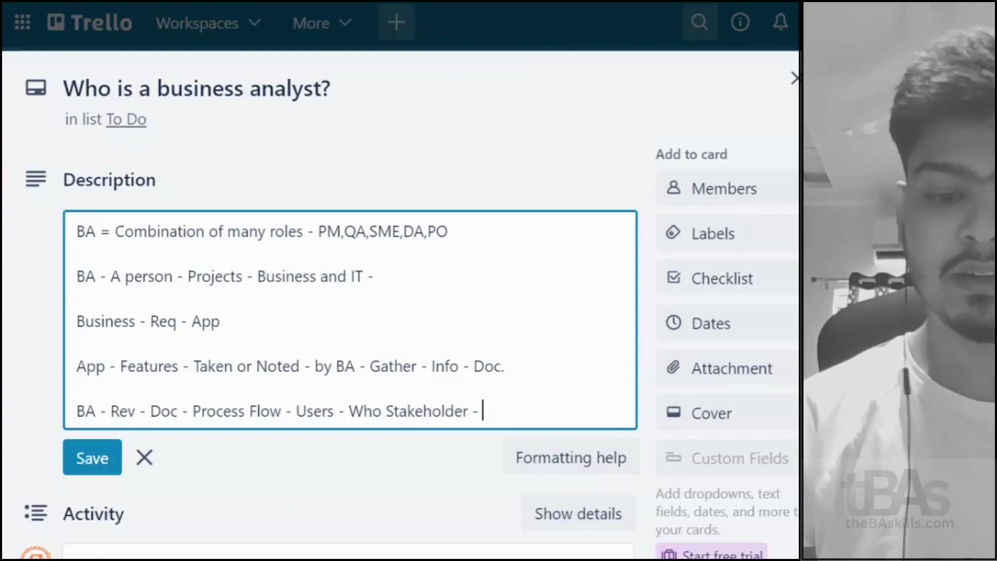
{"action": "type", "text": "End users"}
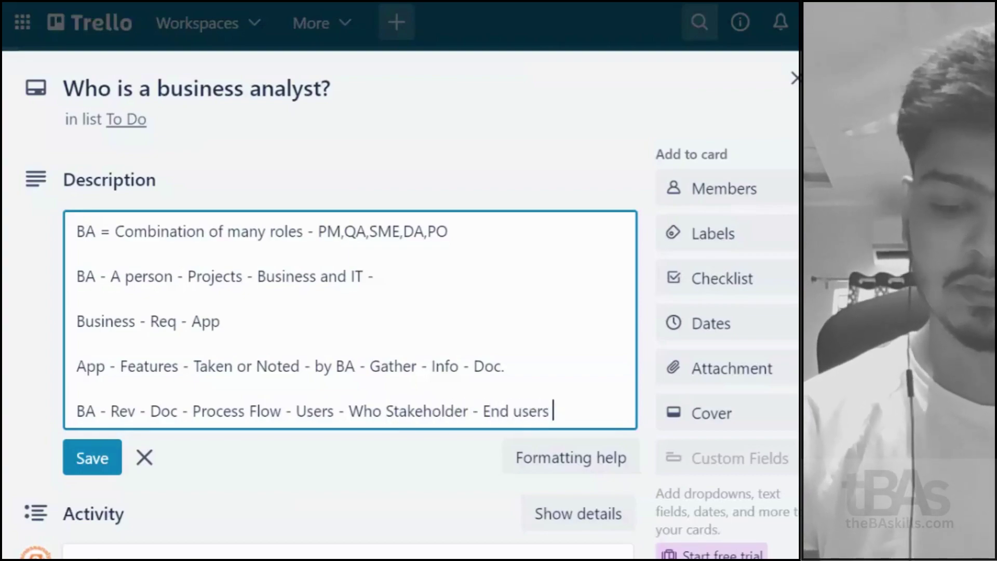
- Add a description paragraph reading "Doc - IT Dev - Dev - Have more BA - Process Req - Understanding - What need to be done 1st"
{"action": "key", "text": "Return"}
{"action": "key", "text": "Return"}
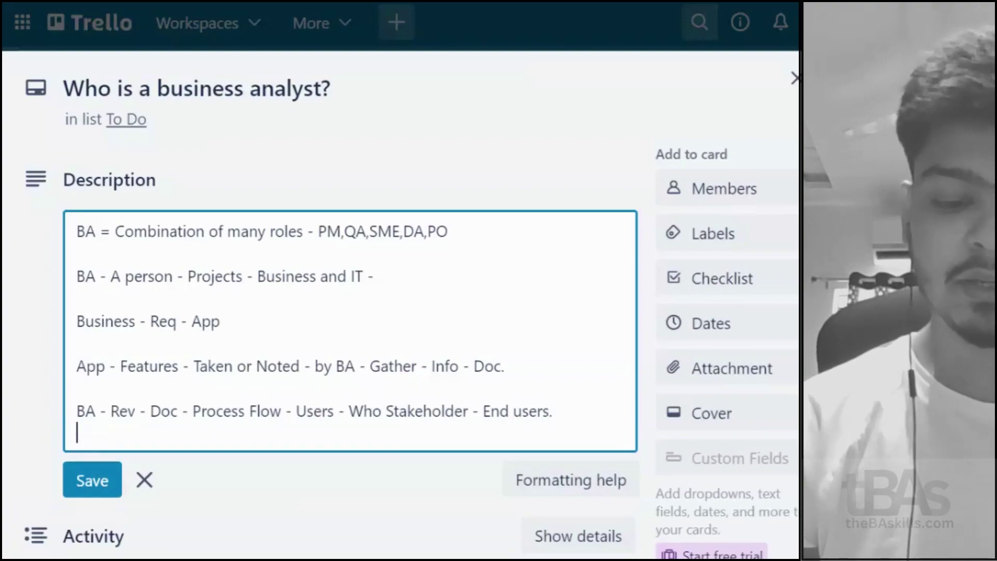
{"action": "type", "text": "Doc - "}
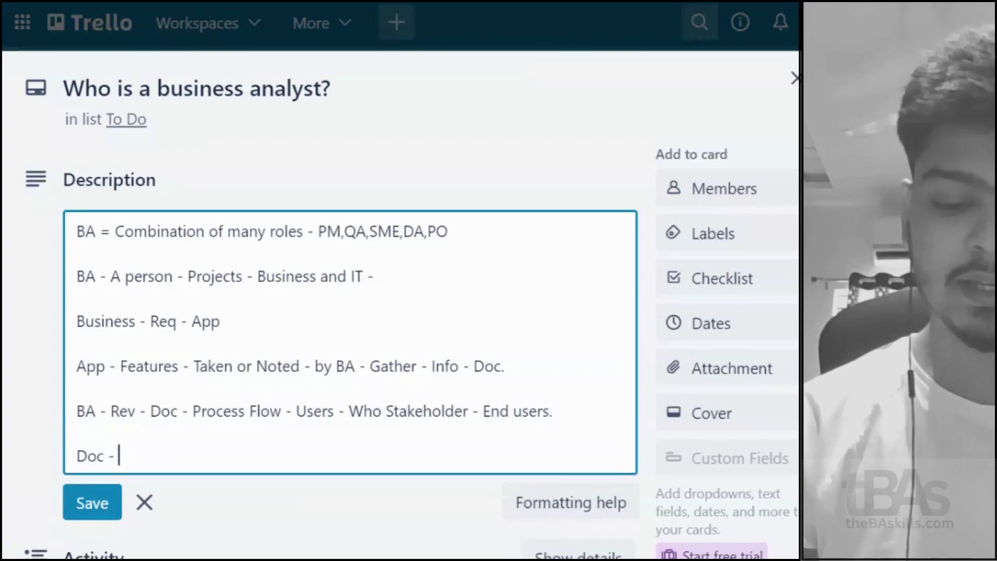
{"action": "type", "text": "IT De"}
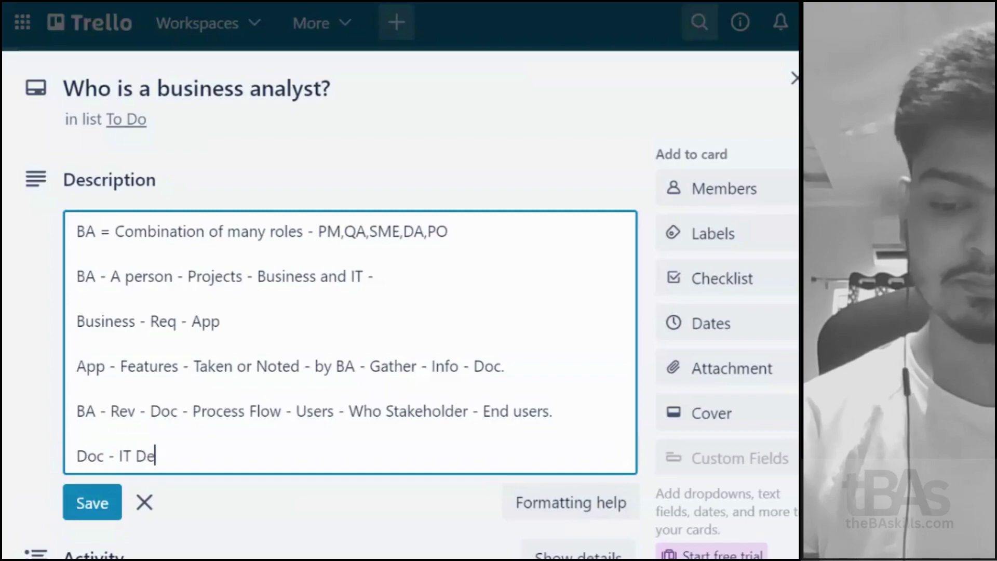
{"action": "type", "text": "v - Dev - Ha"}
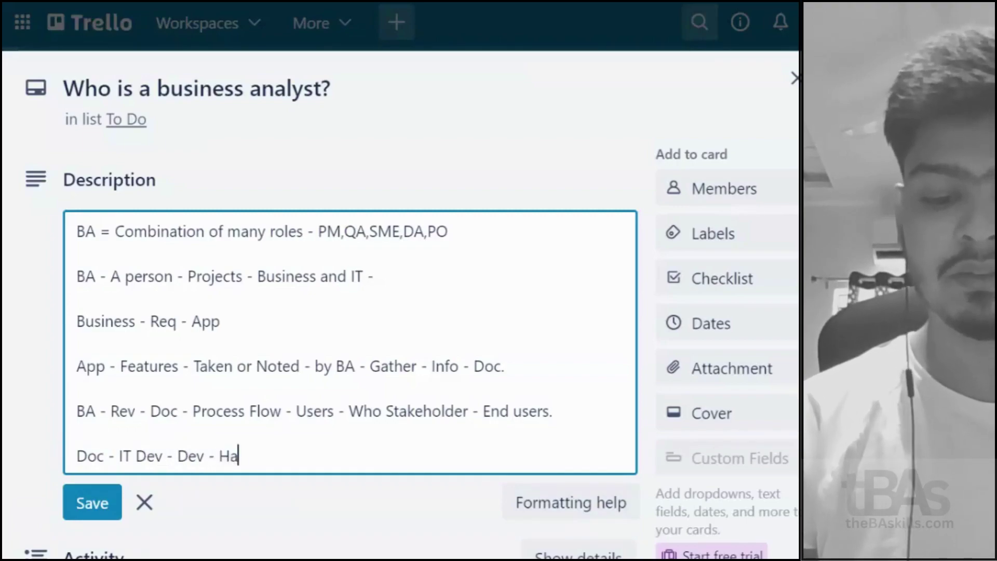
{"action": "type", "text": "ve more "}
{"action": "type", "text": "BS"}
{"action": "type", "text": "A - "}
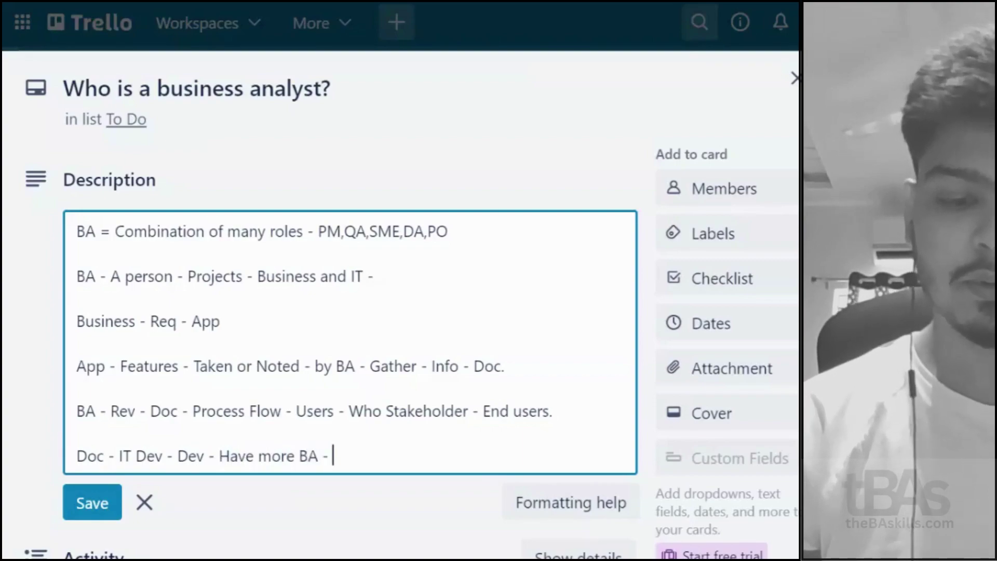
{"action": "type", "text": "Process "}
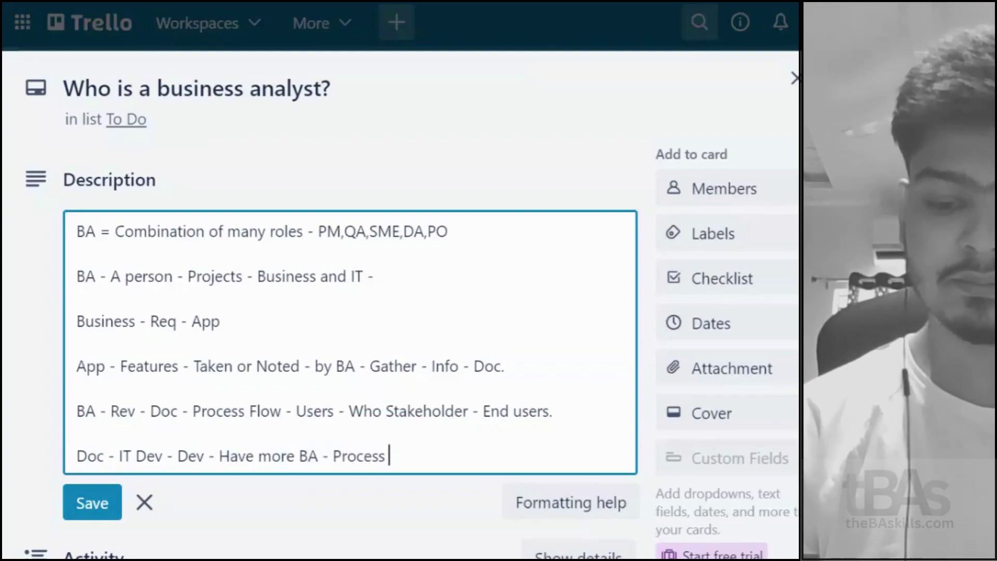
{"action": "type", "text": "Req"}
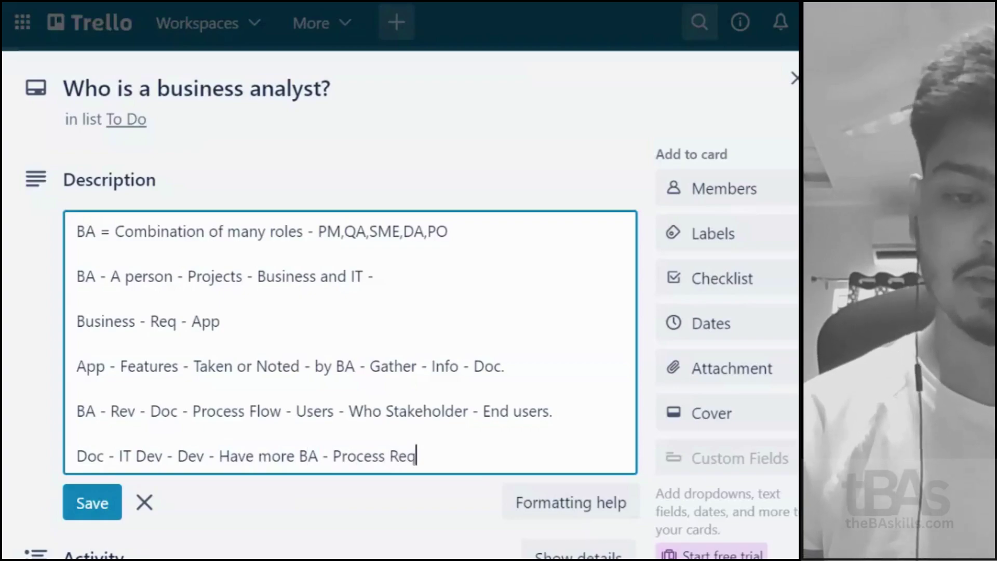
{"action": "type", "text": " - Understanding - What need to be done 1st"}
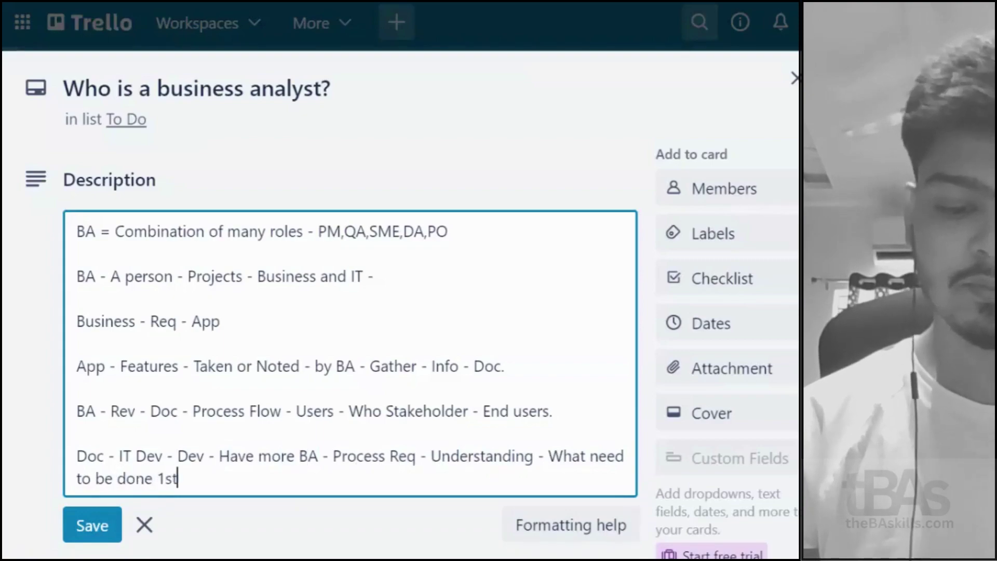
- Add a seventh description paragraph reading "EX - App- Timer at the top of the app."
{"action": "key", "text": "Return"}
{"action": "key", "text": "Return"}
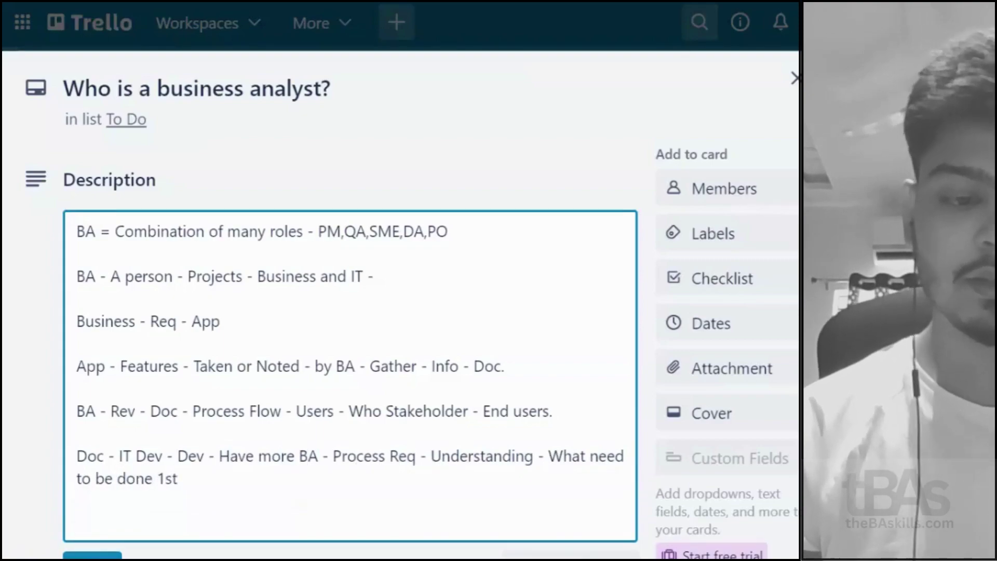
{"action": "type", "text": "EX - Ap"}
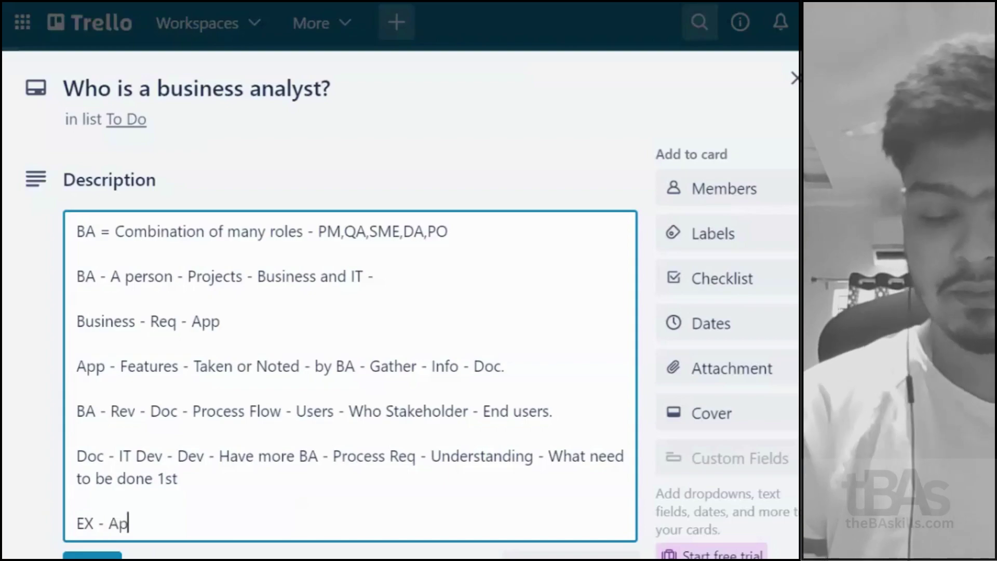
{"action": "type", "text": "p - "}
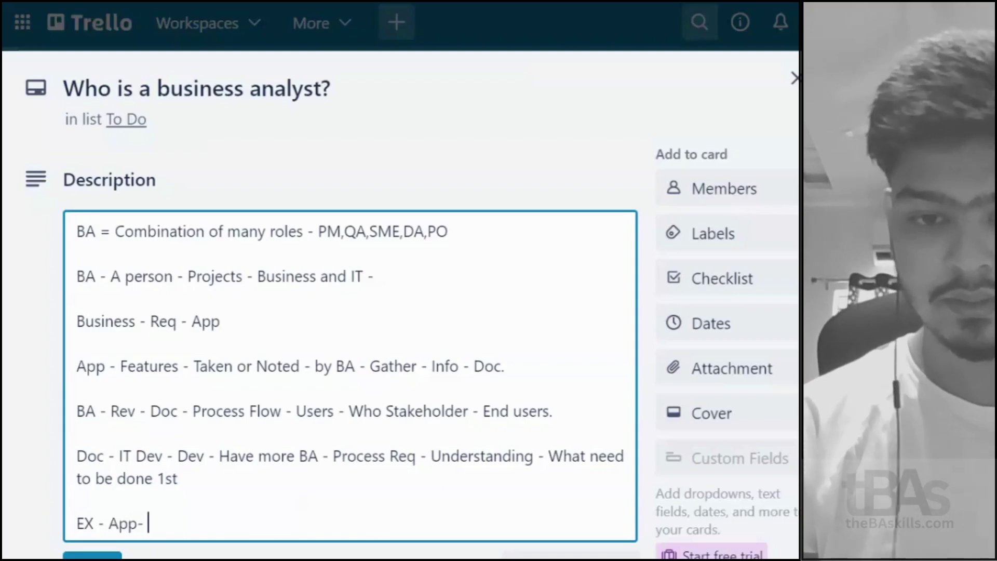
{"action": "type", "text": "T"}
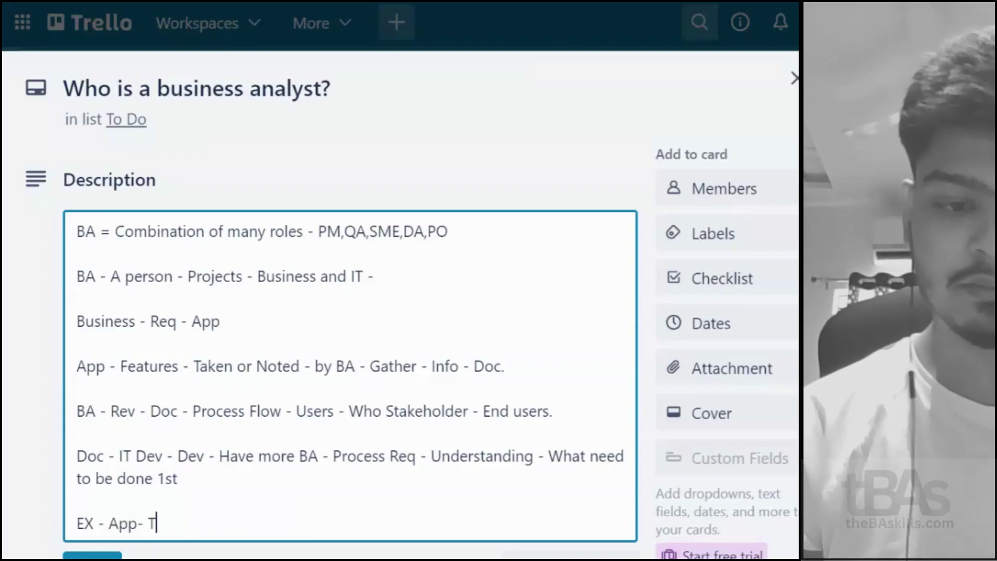
{"action": "type", "text": "imer at t"}
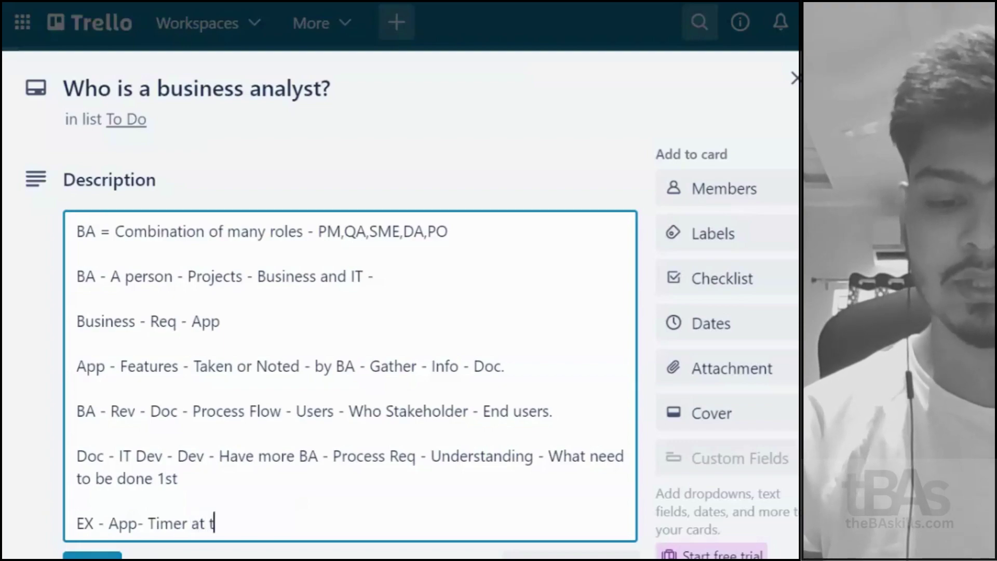
{"action": "type", "text": "he top of the app"}
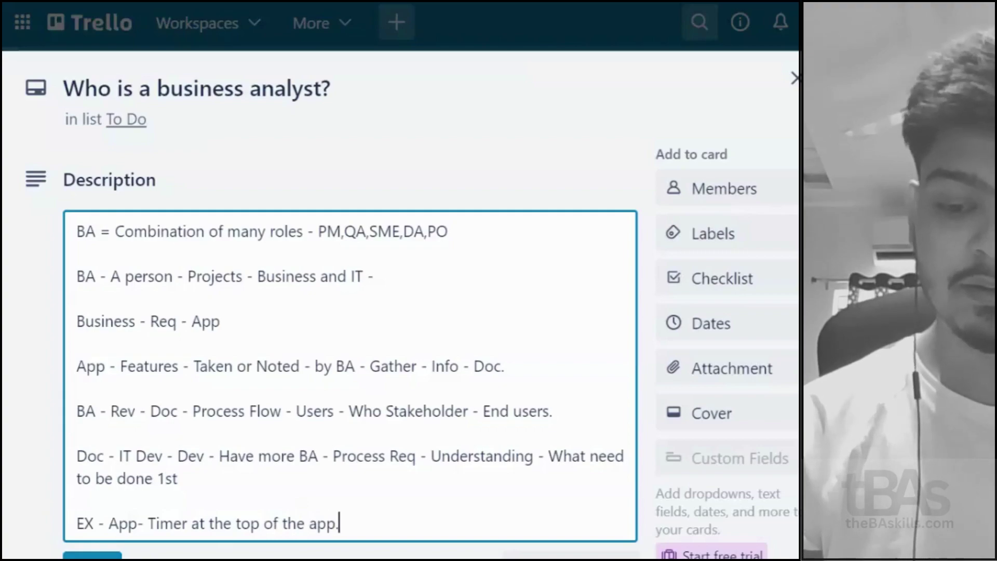
{"action": "type", "text": "."}
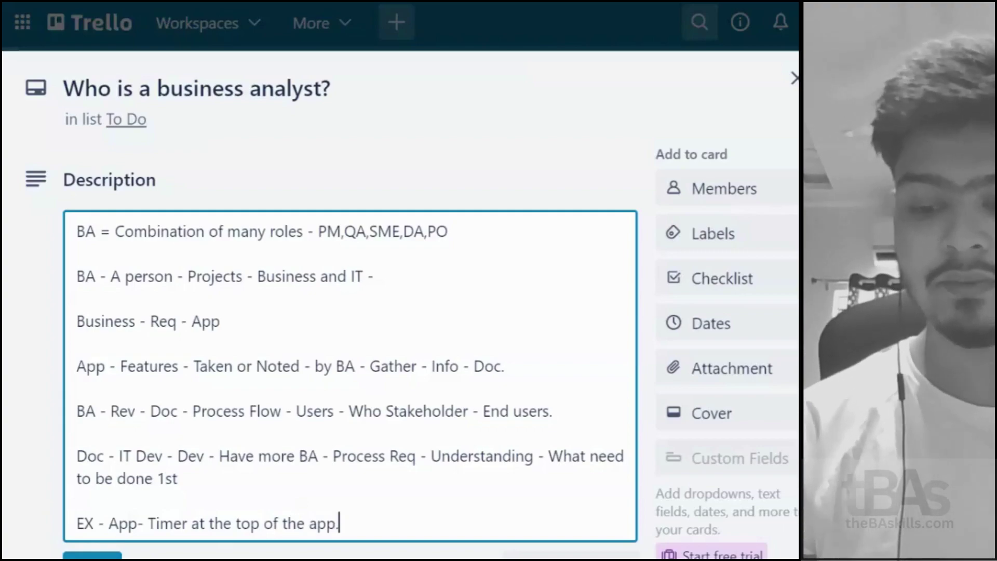
- Add a description paragraph reading "BA - Timer needs to be at the top left - and only on the main page."
{"action": "key", "text": "Return"}
{"action": "key", "text": "Return"}
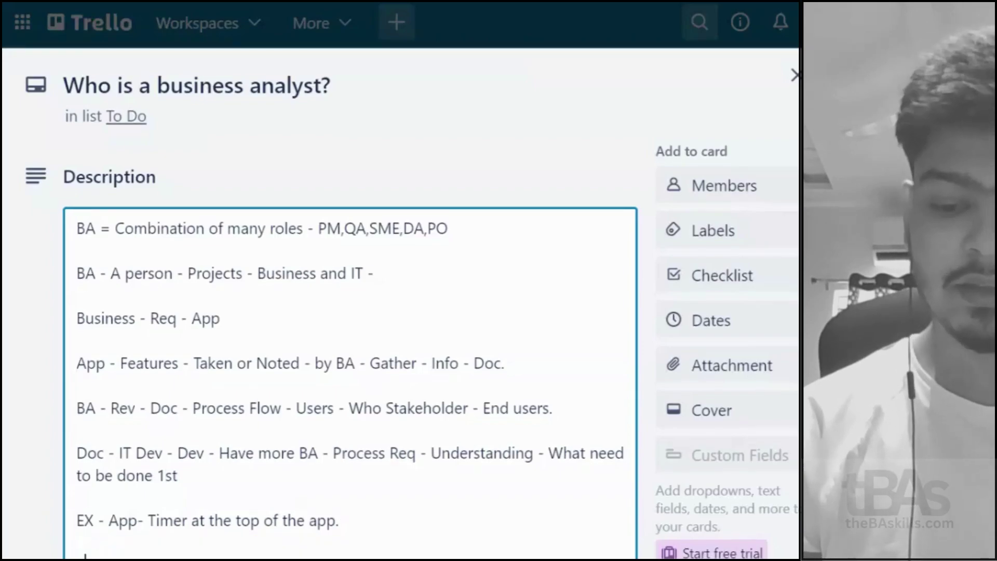
{"action": "type", "text": "BA - "}
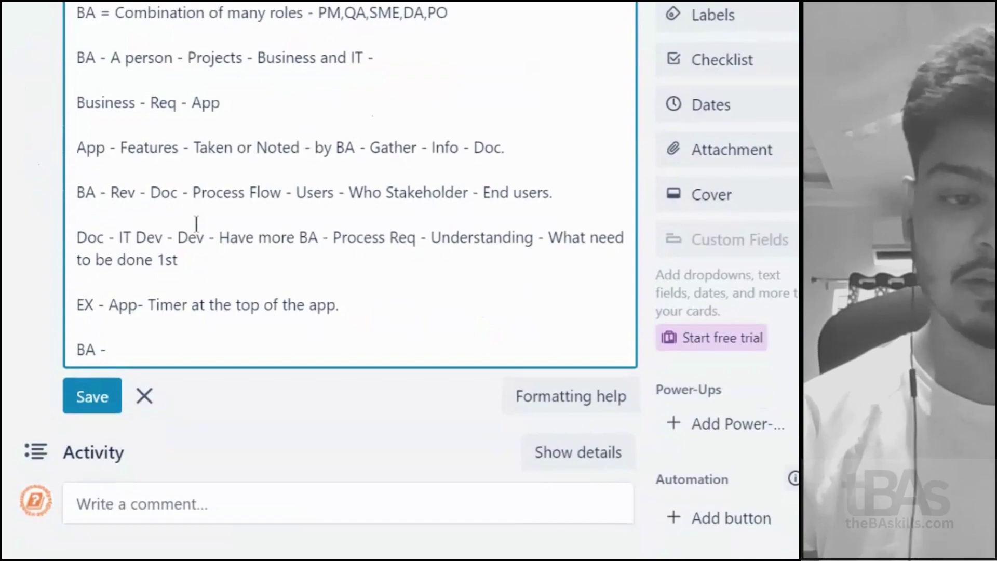
{"action": "type", "text": "Time "}
{"action": "type", "text": " need"}
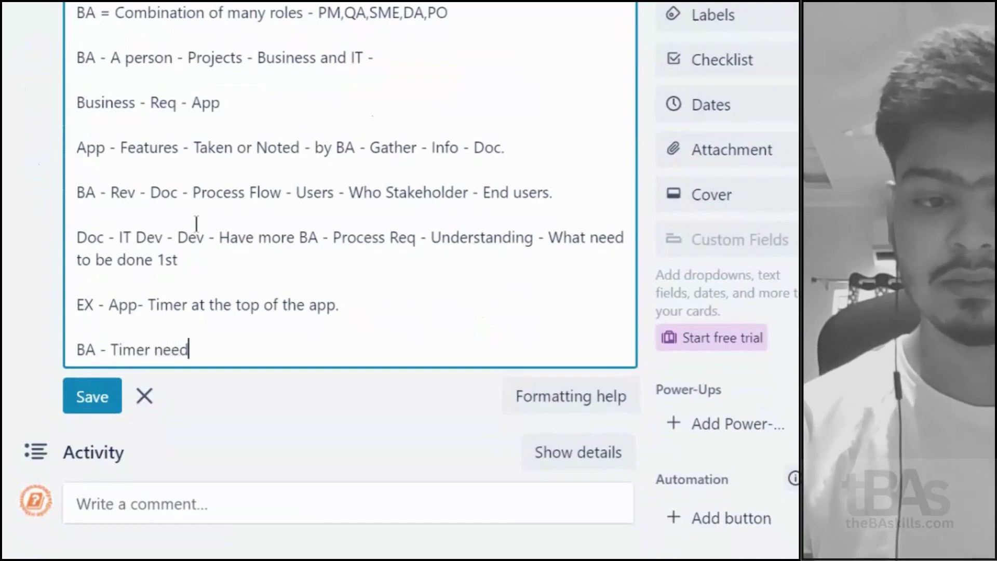
{"action": "type", "text": "s to be at the "}
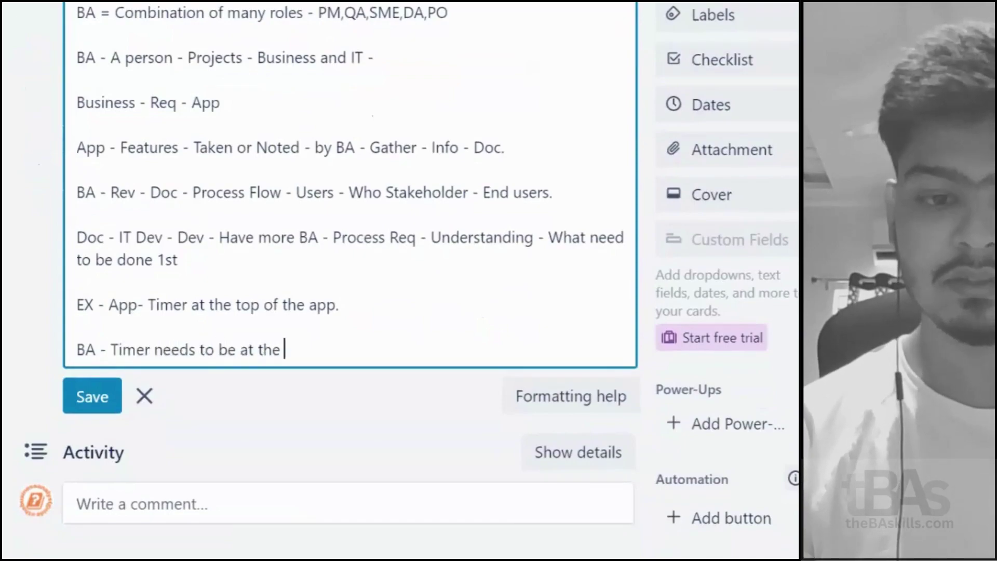
{"action": "type", "text": "top lefr - and only on "}
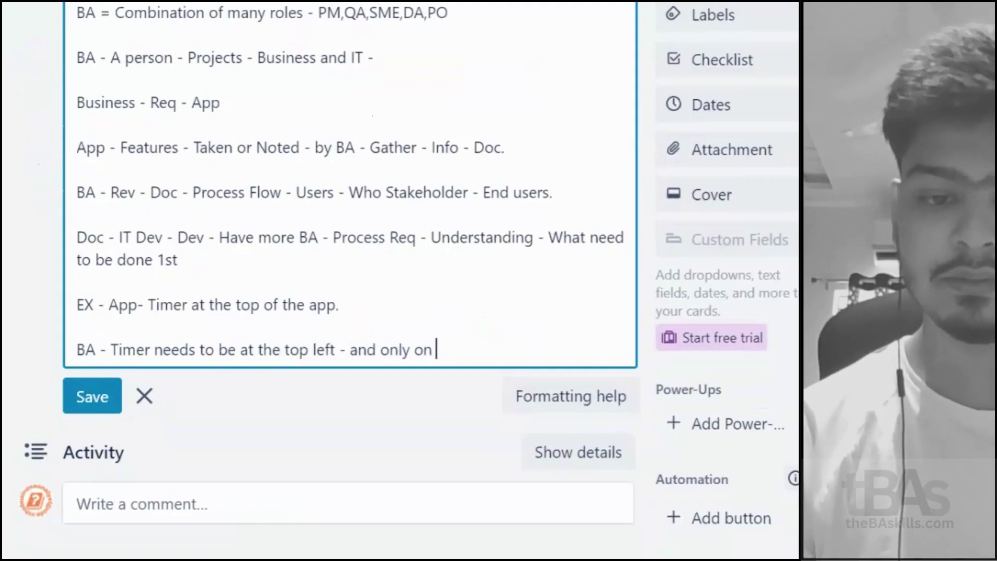
{"action": "type", "text": "the main page."}
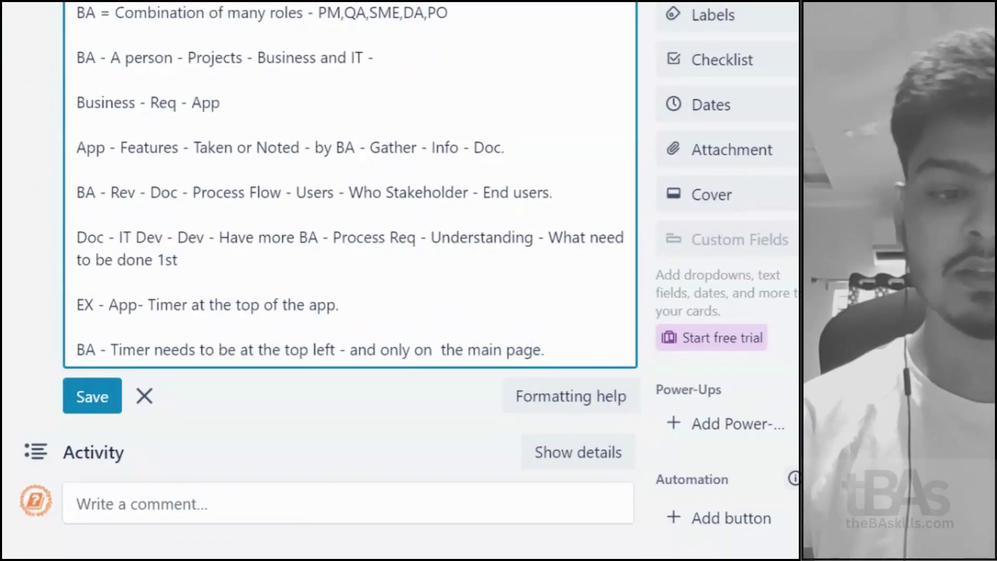
- Add a description paragraph reading "BA - Dev - Time - top left - while home page-"
{"action": "key", "text": "Return"}
{"action": "key", "text": "Return"}
{"action": "type", "text": "BA -"}
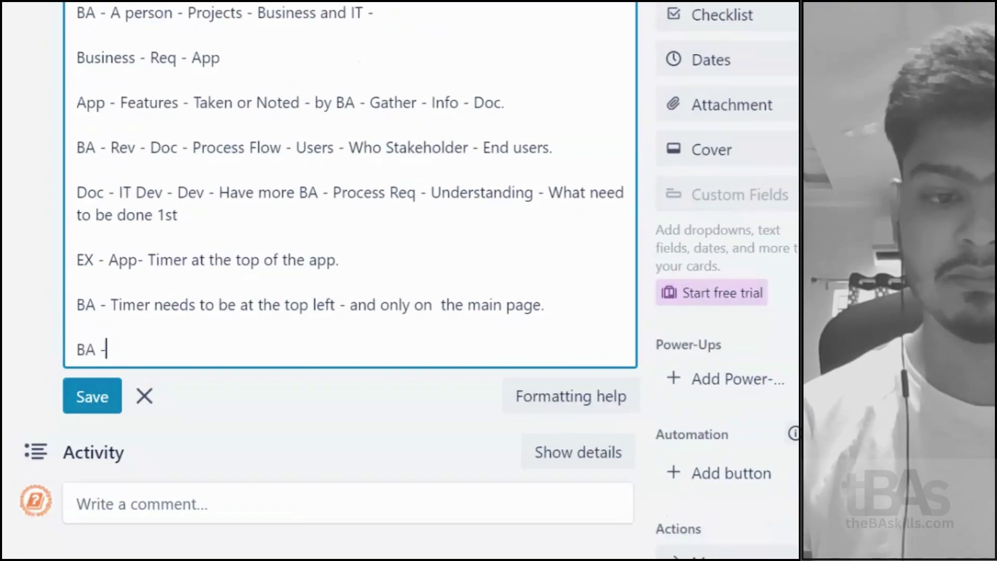
{"action": "type", "text": " Dev - "}
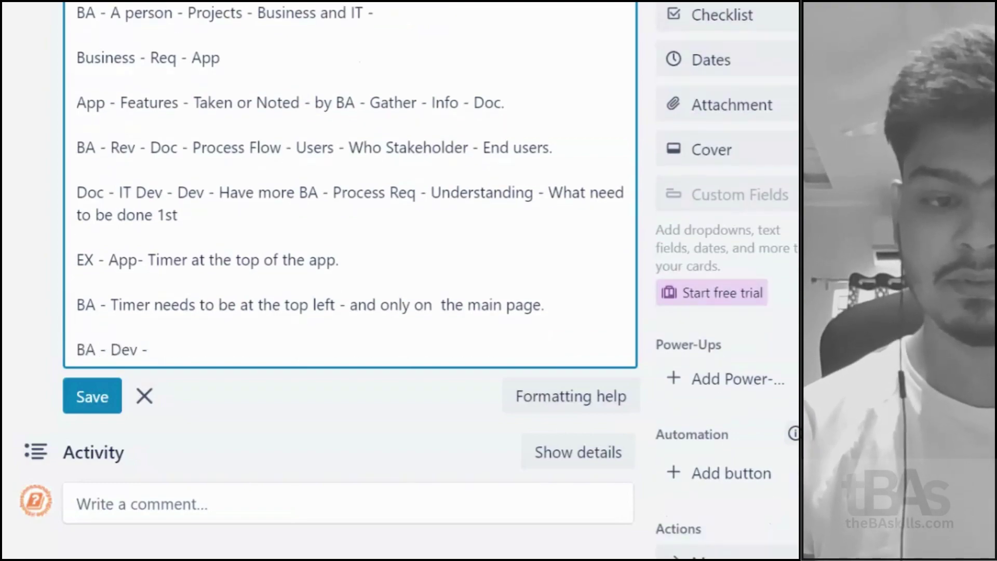
{"action": "type", "text": "Time - top left "}
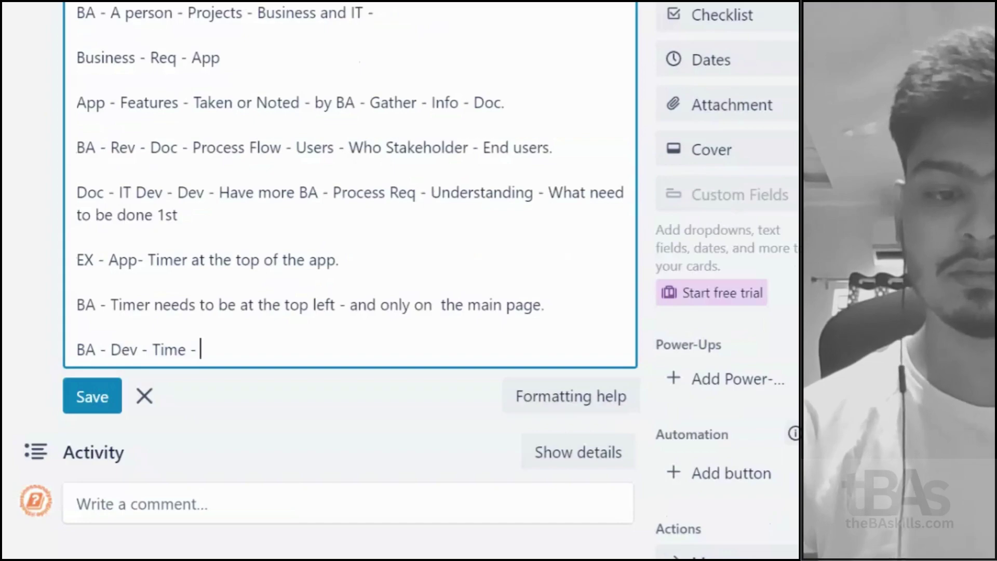
{"action": "type", "text": "- while h"}
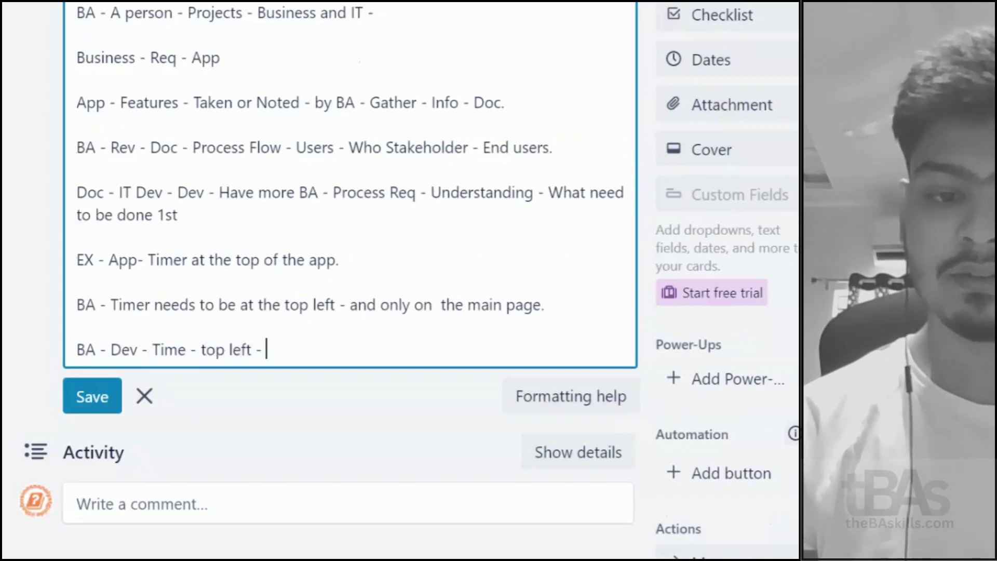
{"action": "type", "text": "ome page-"}
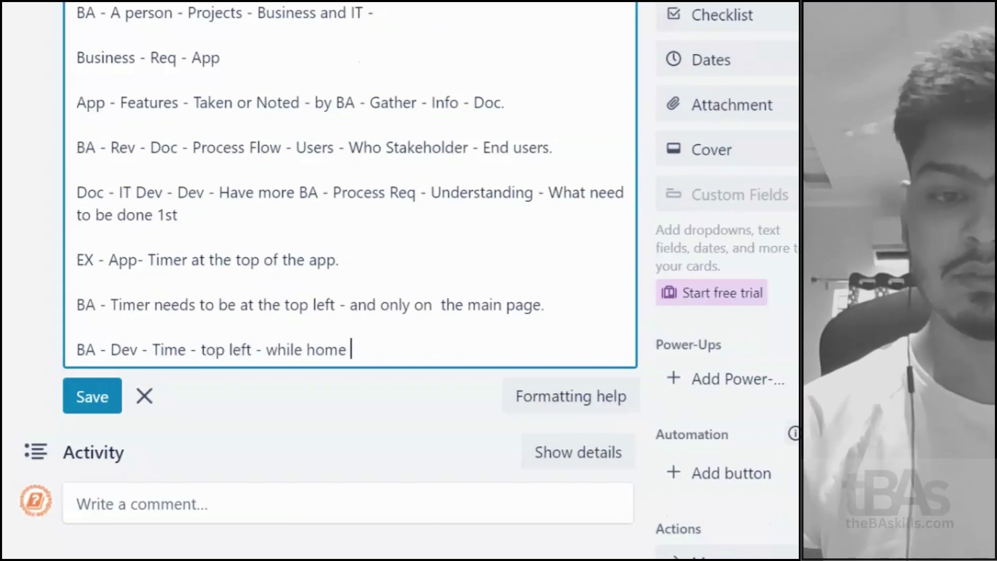
- Add a description paragraph reading "Dev - works on the thing - Demo - BA"
{"action": "key", "text": "Return"}
{"action": "key", "text": "Return"}
{"action": "type", "text": "Dev - come"}
{"action": "type", "text": "p"}
{"action": "key", "text": "BackSpace"}
{"action": "key", "text": "BackSpace"}
{"action": "key", "text": "BackSpace"}
{"action": "key", "text": "BackSpace"}
{"action": "key", "text": "BackSpace"}
{"action": "type", "text": "workss"}
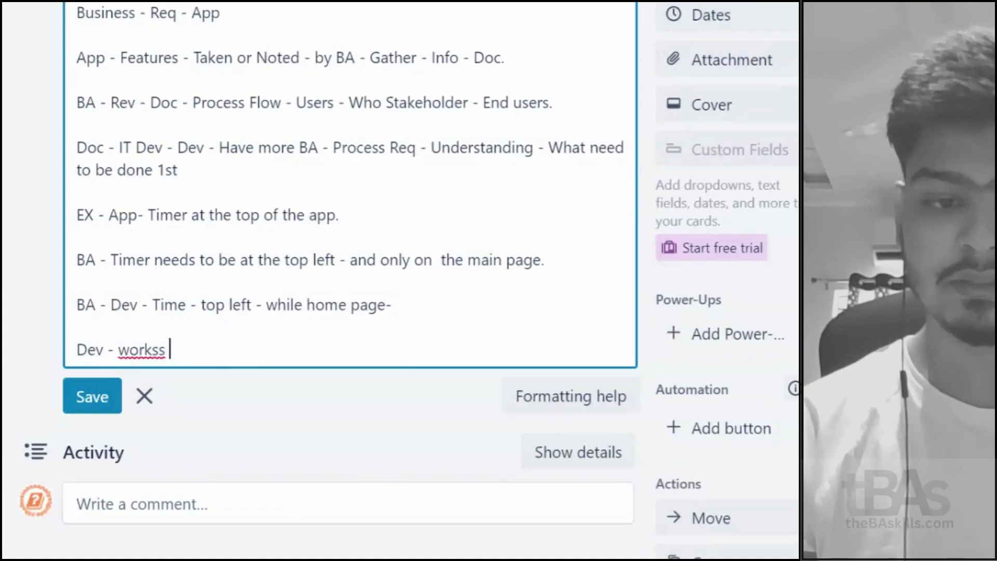
{"action": "key", "text": "BackSpace"}
{"action": "type", "text": "on the p"}
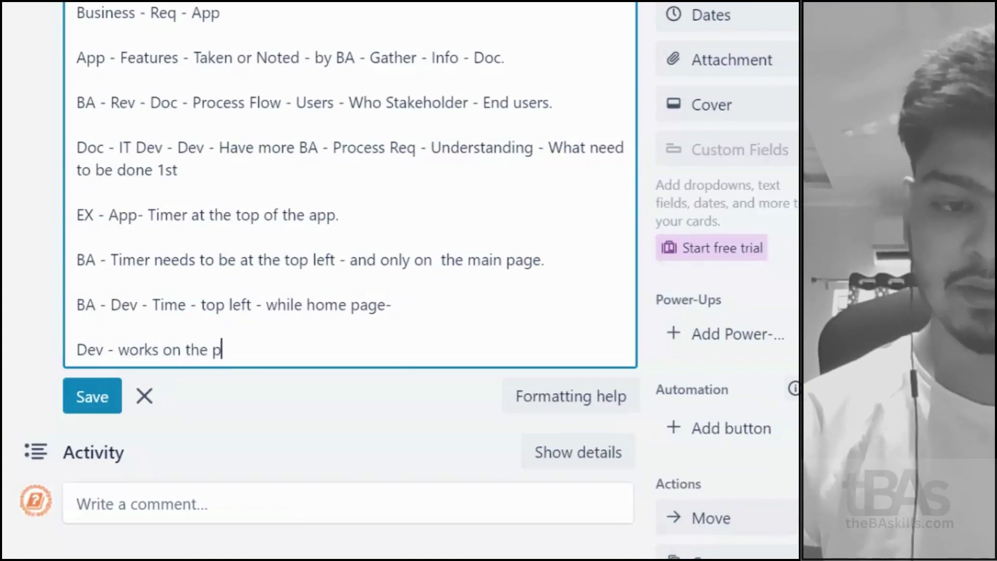
{"action": "key", "text": "BackSpace"}
{"action": "type", "text": "thing - "}
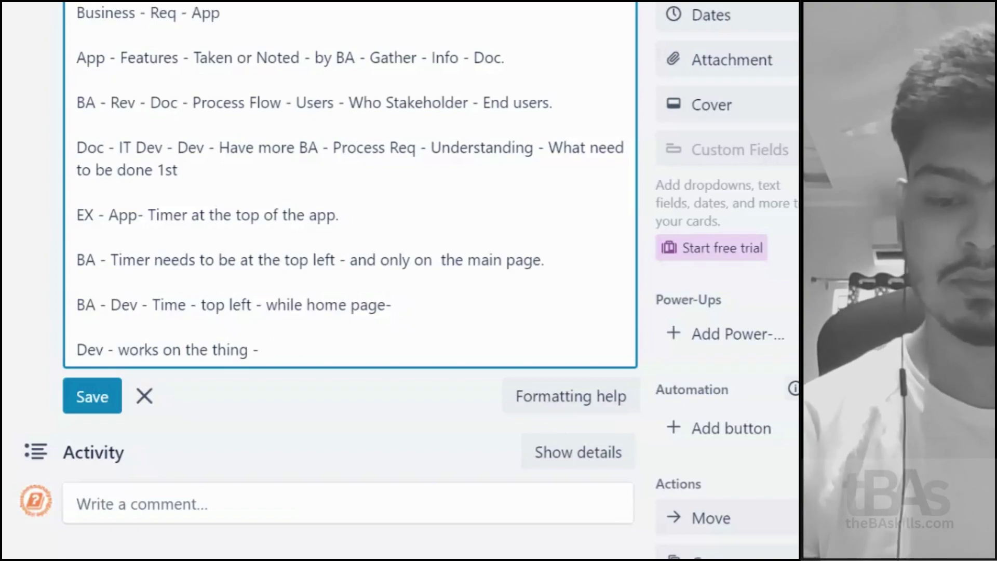
{"action": "type", "text": "Demo - BA"}
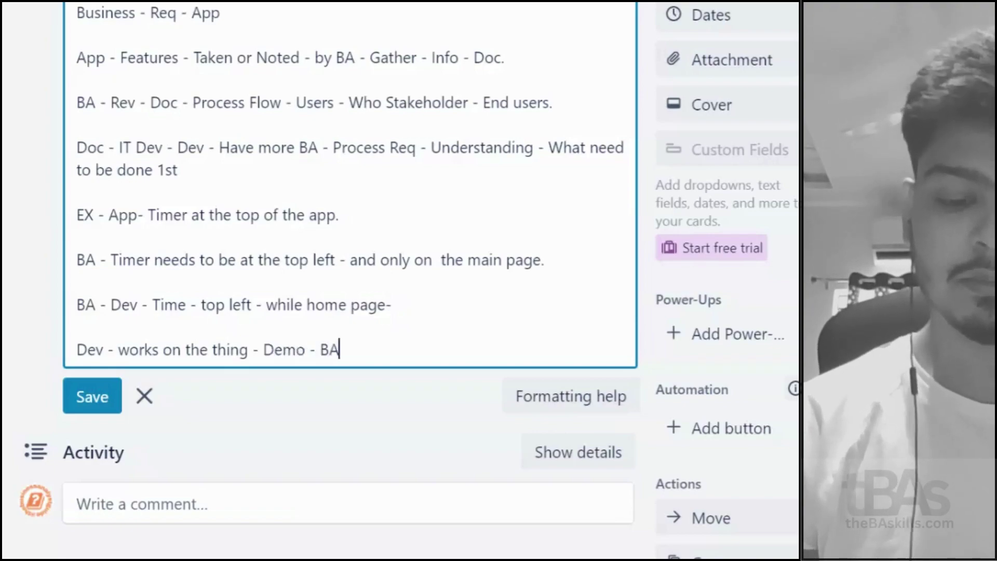
- Add a description paragraph reading "BA - Test that - Only on the home page -"
{"action": "key", "text": "Return"}
{"action": "key", "text": "Return"}
{"action": "type", "text": "BA - Test that -"}
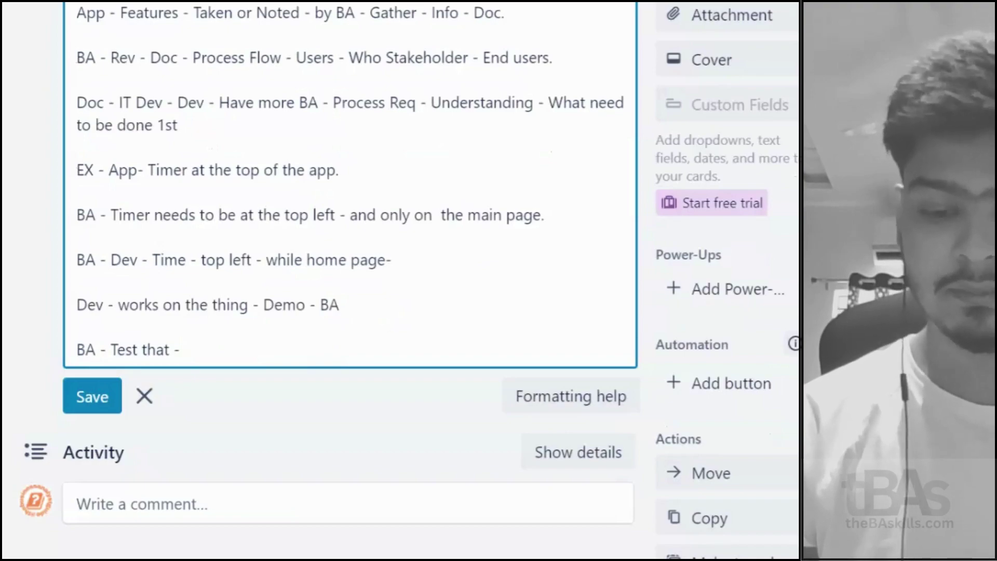
{"action": "type", "text": "y on the h"}
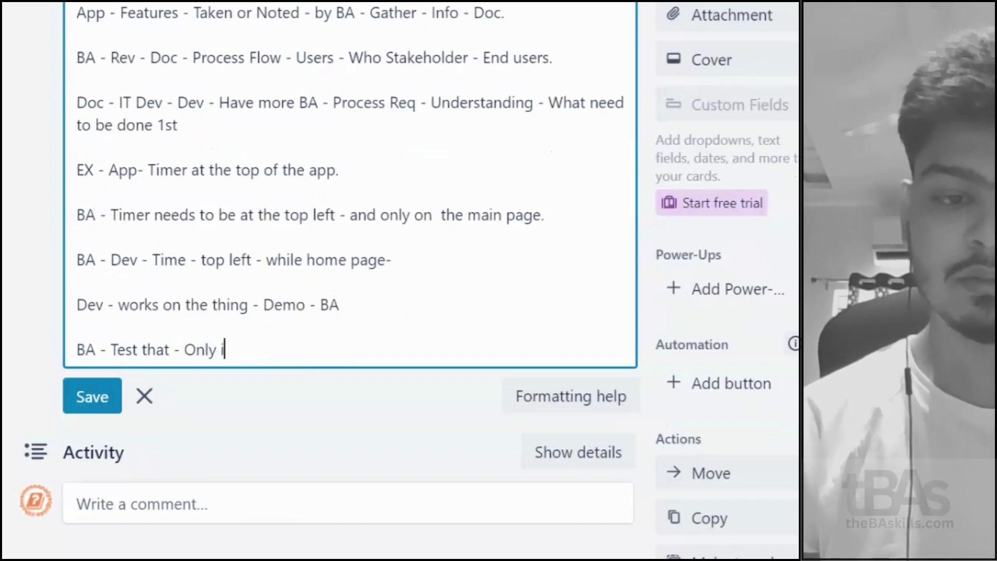
{"action": "type", "text": "ome oage"}
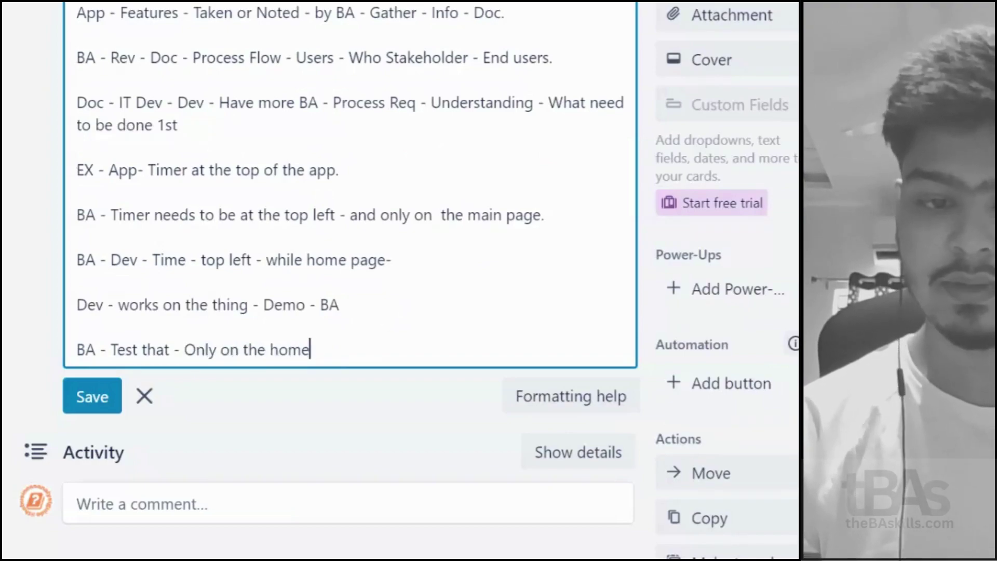
{"action": "key", "text": "BackSpace"}
{"action": "key", "text": "BackSpace"}
{"action": "key", "text": "BackSpace"}
{"action": "key", "text": "BackSpace"}
{"action": "type", "text": "page -"}
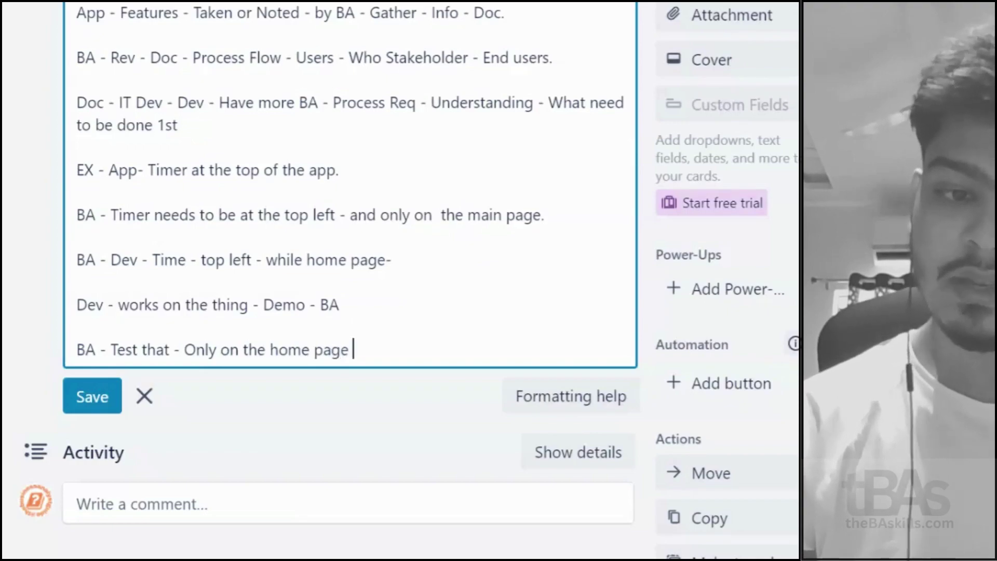
- Add a description paragraph reading "BA - feature to testing to the Business team"
{"action": "key", "text": "Return"}
{"action": "key", "text": "Return"}
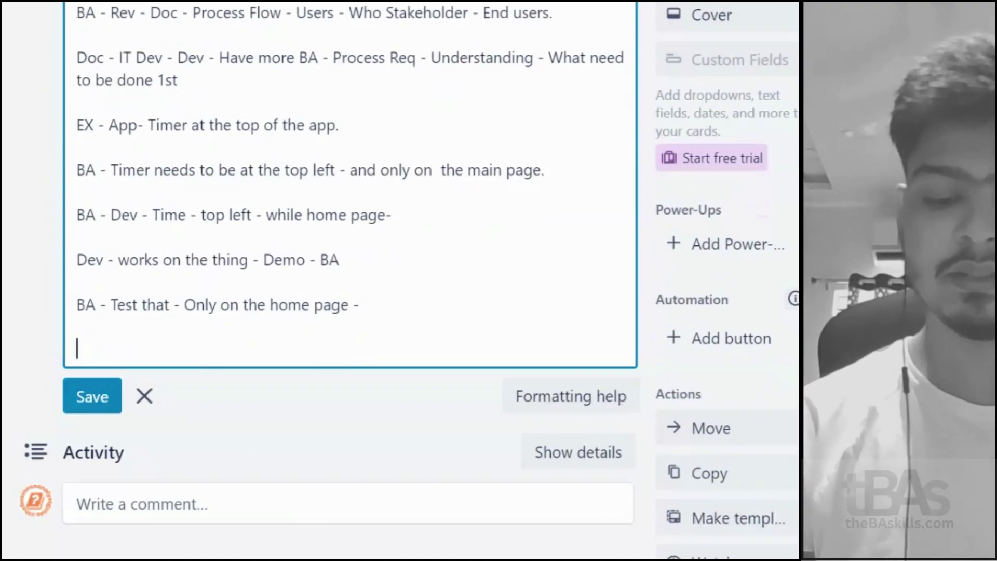
{"action": "type", "text": "BA"}
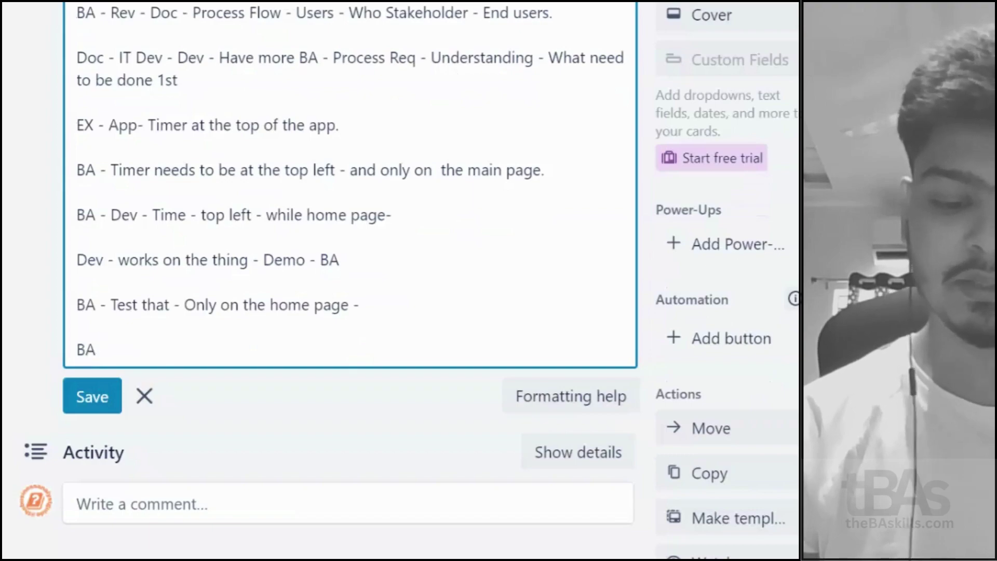
{"action": "type", "text": " - Ife"}
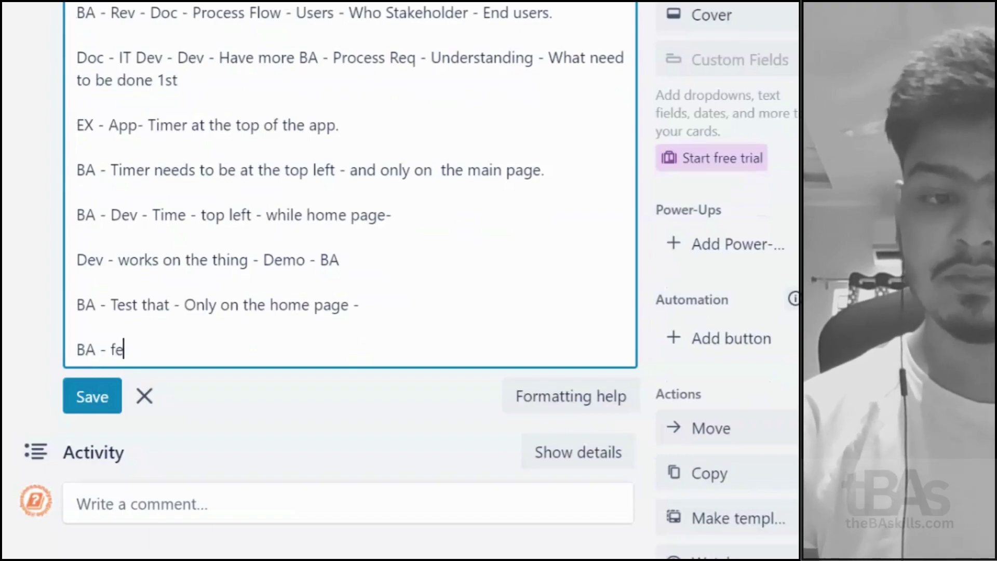
{"action": "type", "text": "ature to testig"}
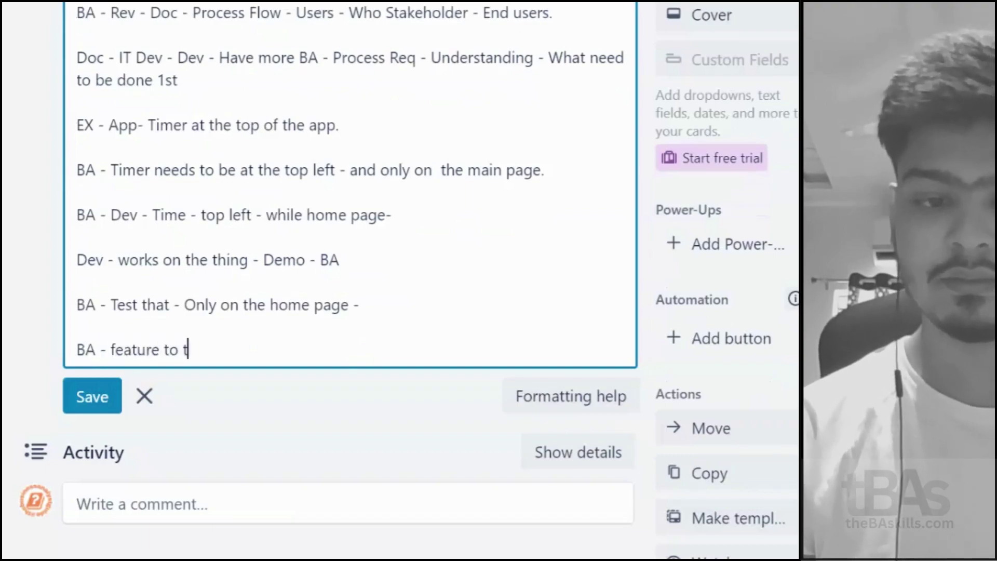
{"action": "key", "text": "BackSpace"}
{"action": "key", "text": "BackSpace"}
{"action": "type", "text": "ing to the Op"}
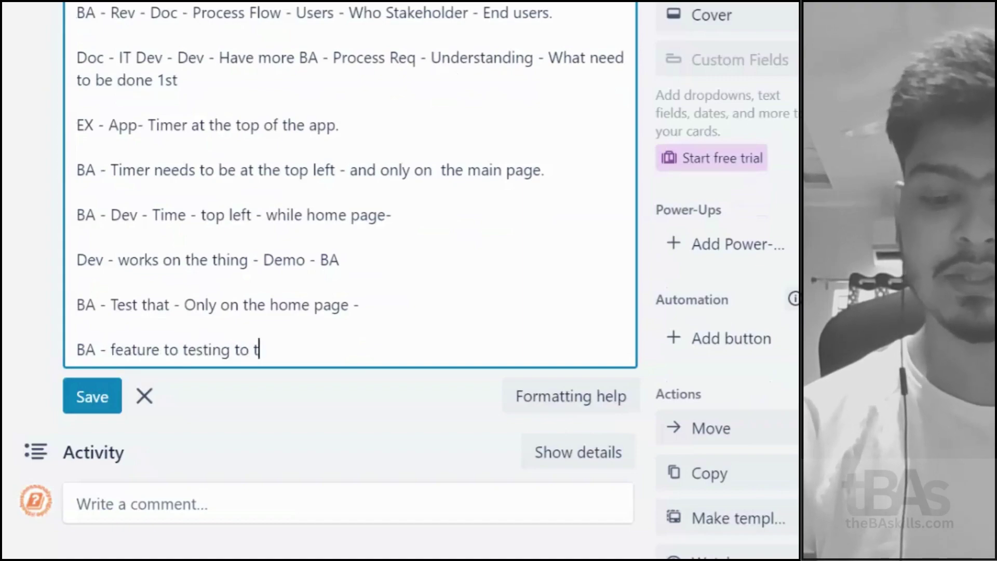
{"action": "key", "text": "BackSpace"}
{"action": "key", "text": "BackSpace"}
{"action": "type", "text": "Business team-"}
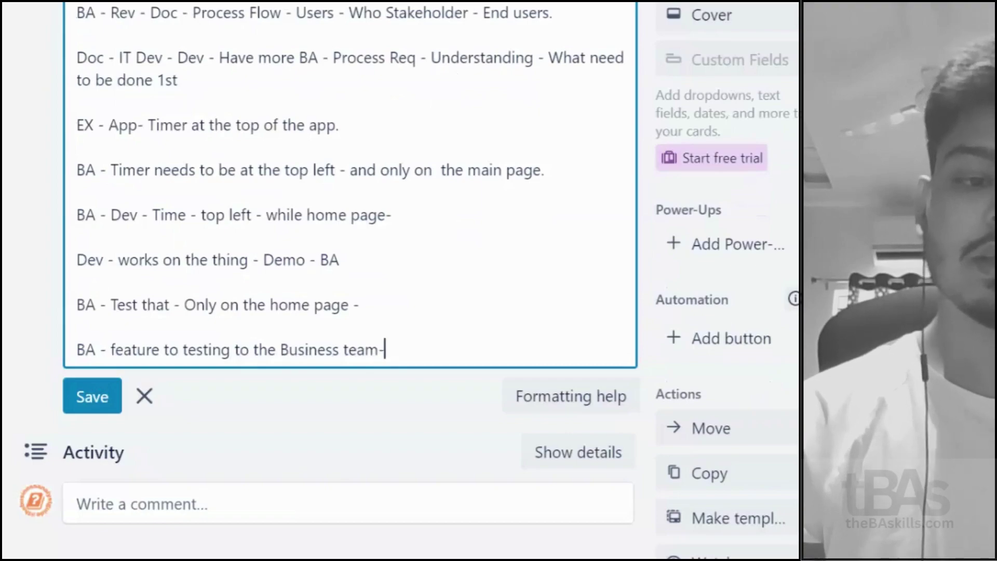
{"action": "key", "text": "BackSpace"}
- Start a new description paragraph reading "Once everything goes fine", with the spelling of "everything" corrected
{"action": "key", "text": "Return"}
{"action": "key", "text": "Return"}
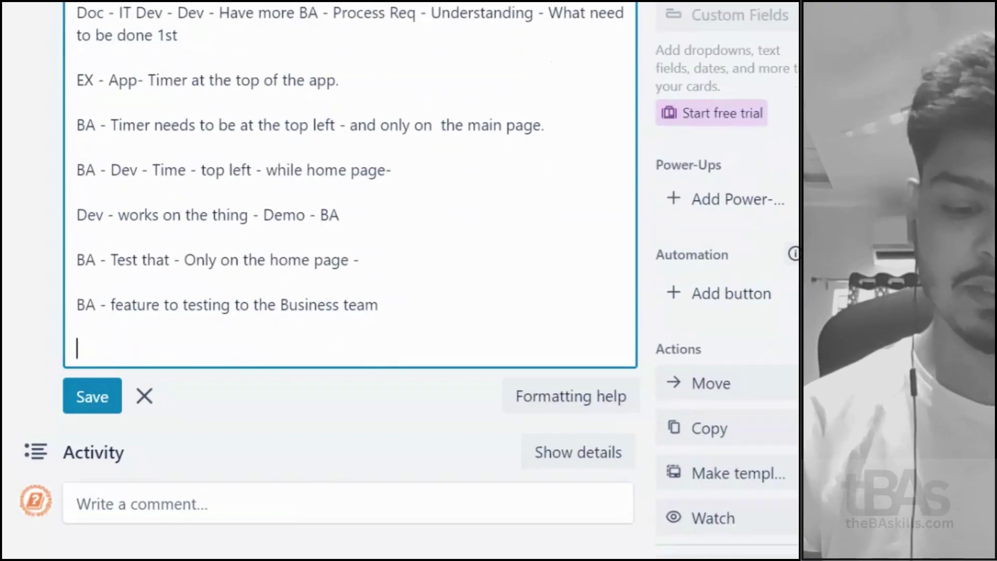
{"action": "type", "text": "Once evert"}
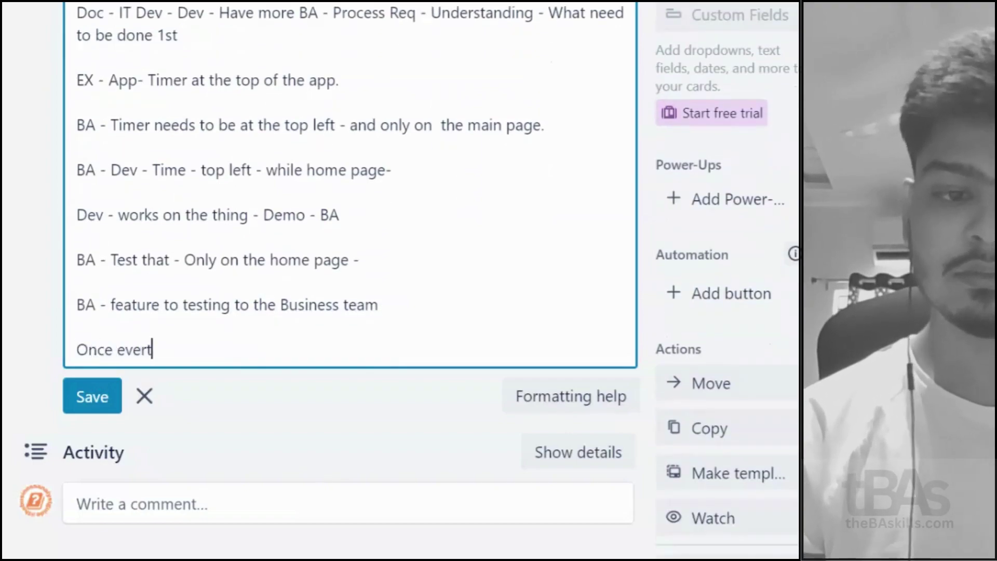
{"action": "type", "text": "higg goes"}
{"action": "key", "text": "BackSpace"}
{"action": "type", "text": "s fine"}
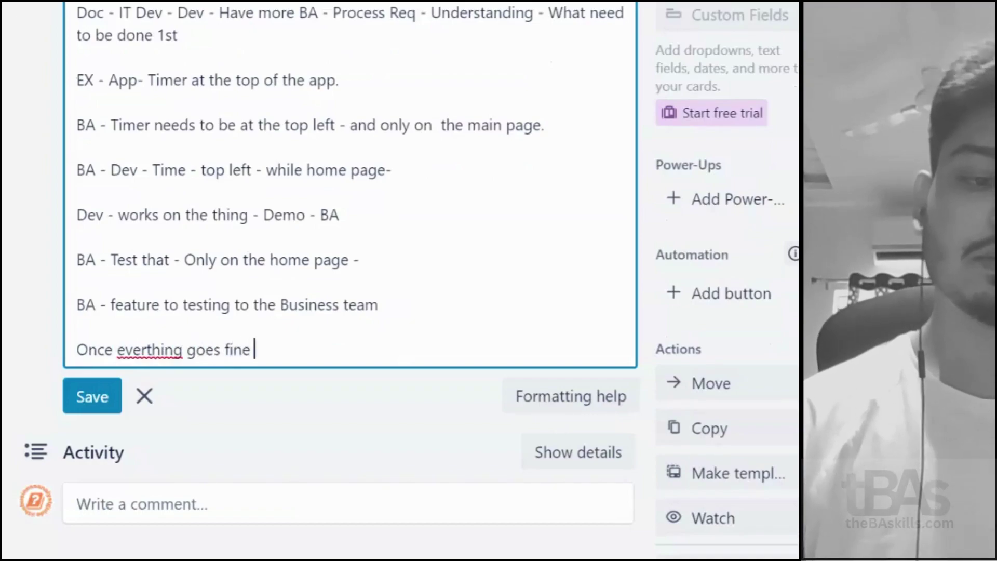
{"action": "type", "text": "everything"}
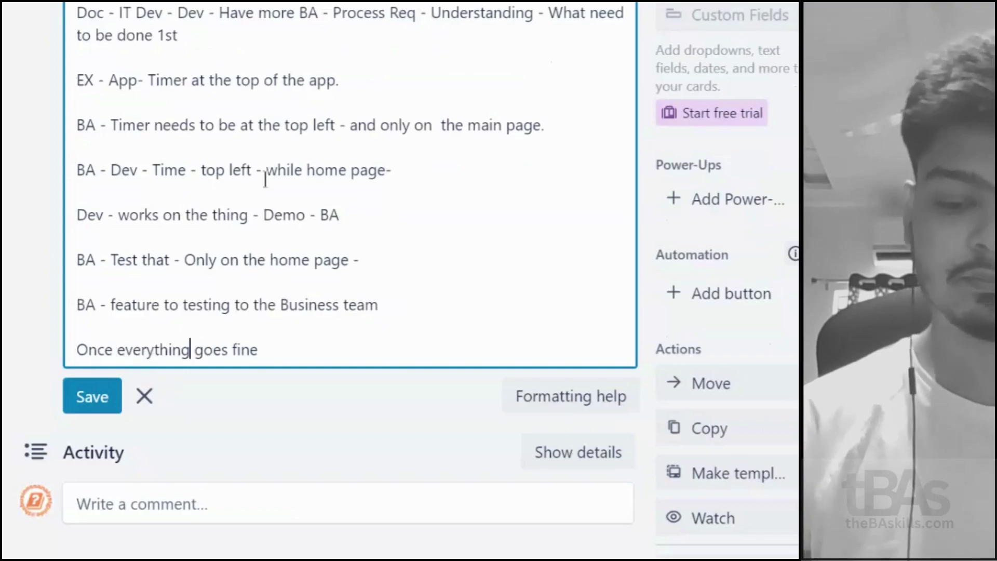
- Complete the last description paragraph with "then its all go live."
{"action": "left_click", "coordinate": [300, 363]}
{"action": "type", "text": "then ist"}
{"action": "key", "text": "BackSpace"}
{"action": "key", "text": "BackSpace"}
{"action": "type", "text": "ty all go lo"}
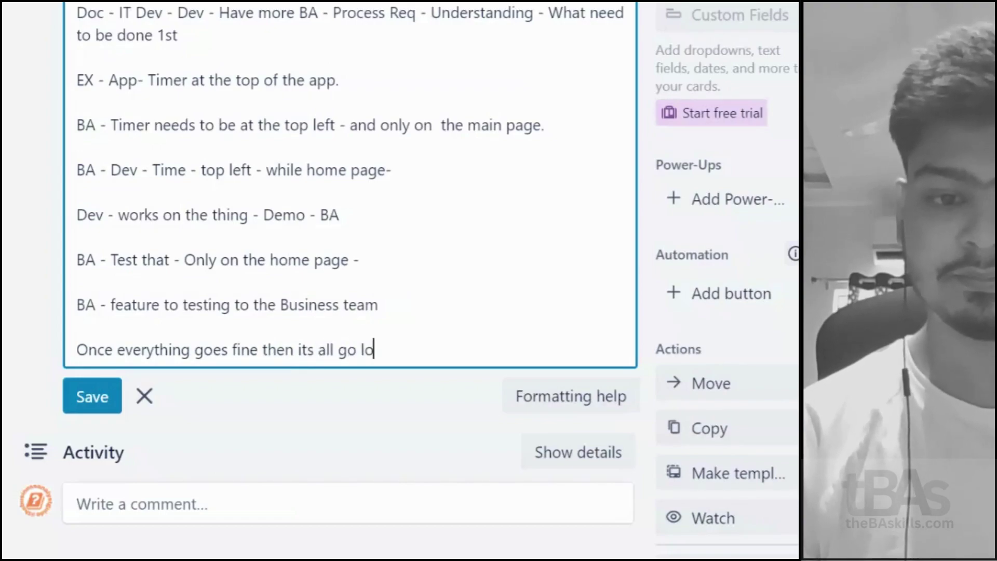
{"action": "key", "text": "BackSpace"}
{"action": "type", "text": "ib"}
{"action": "key", "text": "BackSpace"}
{"action": "type", "text": "ve."}
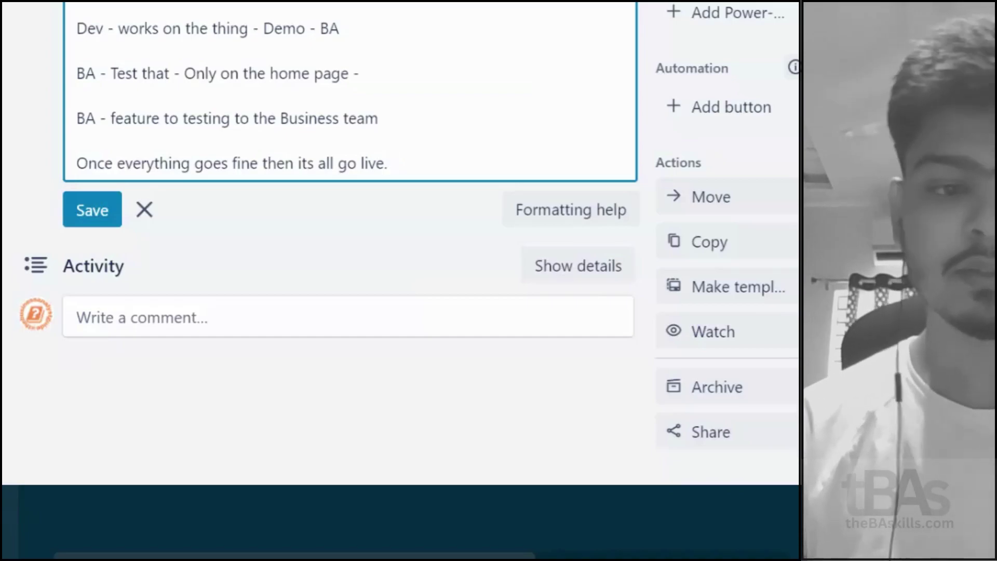
- Save the description of the "Who is a business analyst?" card
{"action": "scroll", "coordinate": [363, 260], "scroll_direction": "up", "scroll_amount": 5}
{"action": "scroll", "coordinate": [73, 219], "scroll_direction": "down", "scroll_amount": 5}
{"action": "left_click", "coordinate": [76, 216]}
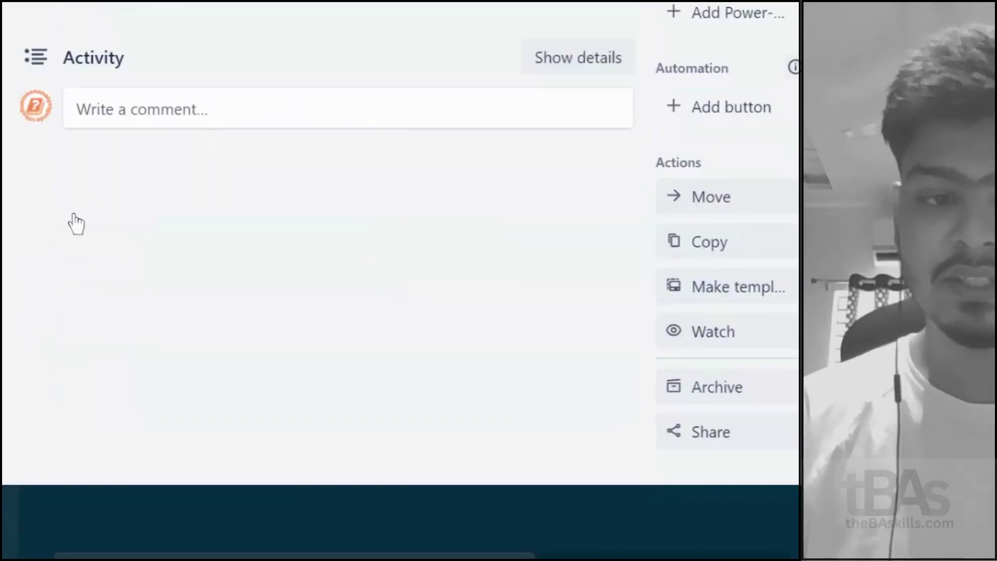
{"action": "scroll", "coordinate": [368, 209], "scroll_direction": "up", "scroll_amount": 10}
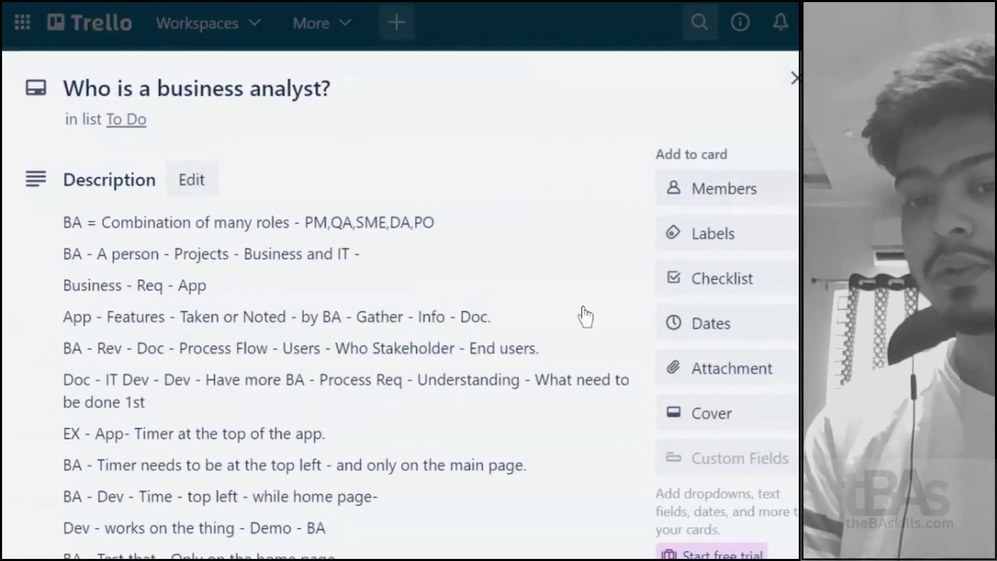
- Close the "Who is a business analyst?" card and move it from the To Do list to Doing
{"action": "scroll", "coordinate": [584, 315], "scroll_direction": "down", "scroll_amount": 3}
{"action": "scroll", "coordinate": [736, 195], "scroll_direction": "up", "scroll_amount": 3}
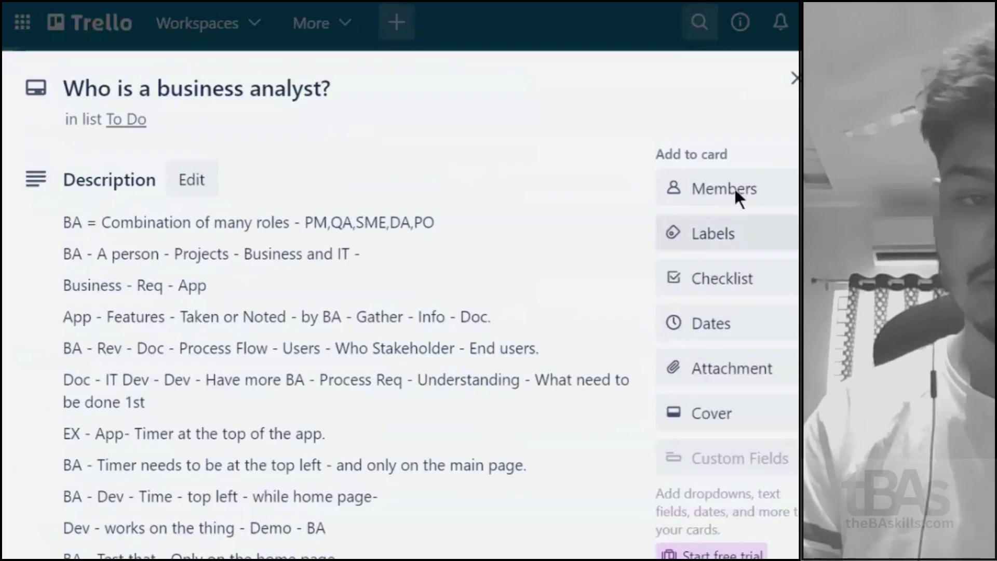
{"action": "key", "text": "Escape"}
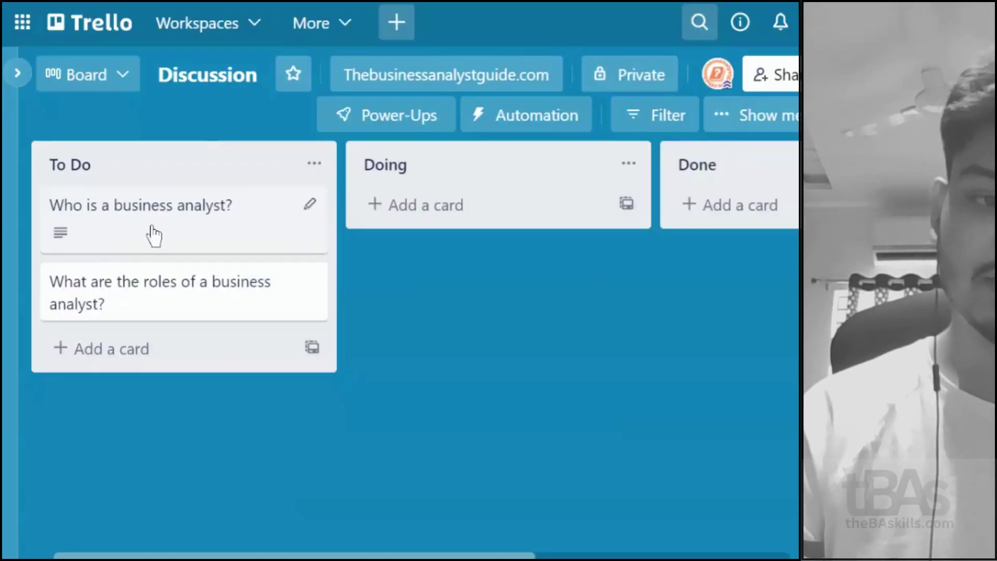
{"action": "left_click_drag", "start_coordinate": [167, 252], "coordinate": [465, 210]}
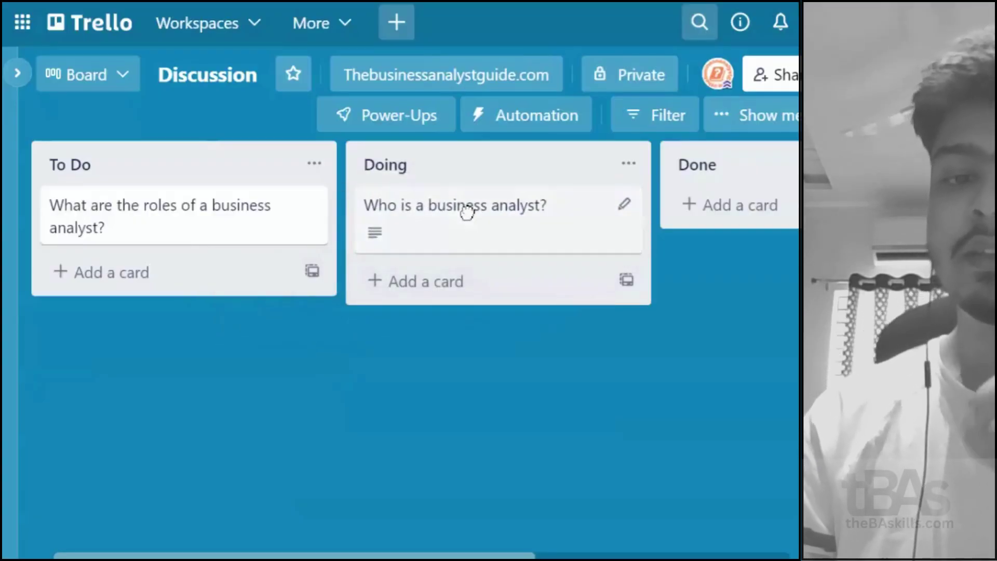
- Review the full description of the "Who is a business analyst?" card in the Doing list, then return to the board
{"action": "left_click", "coordinate": [471, 221]}
{"action": "scroll", "coordinate": [471, 221], "scroll_direction": "down", "scroll_amount": 6}
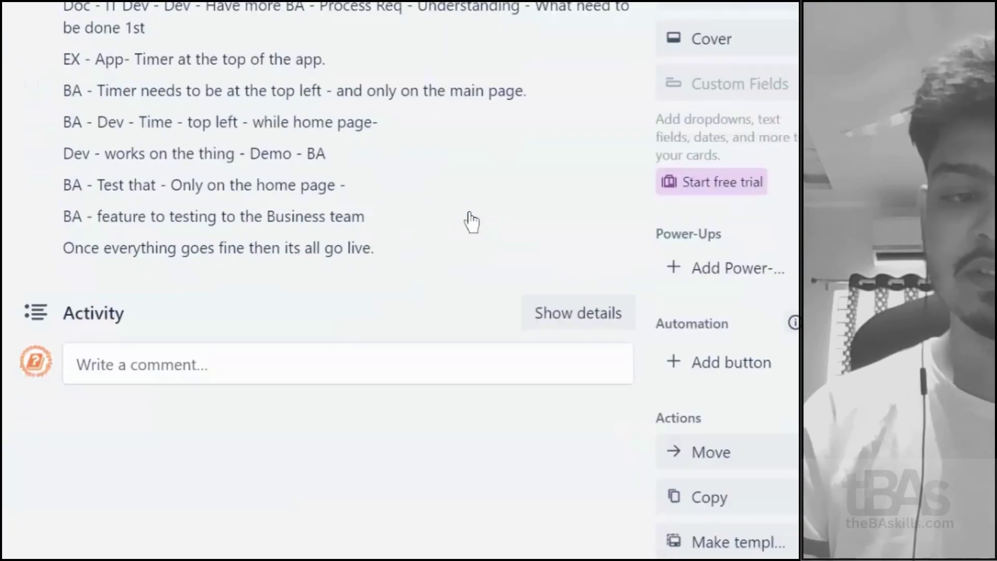
{"action": "scroll", "coordinate": [471, 220], "scroll_direction": "down", "scroll_amount": 4}
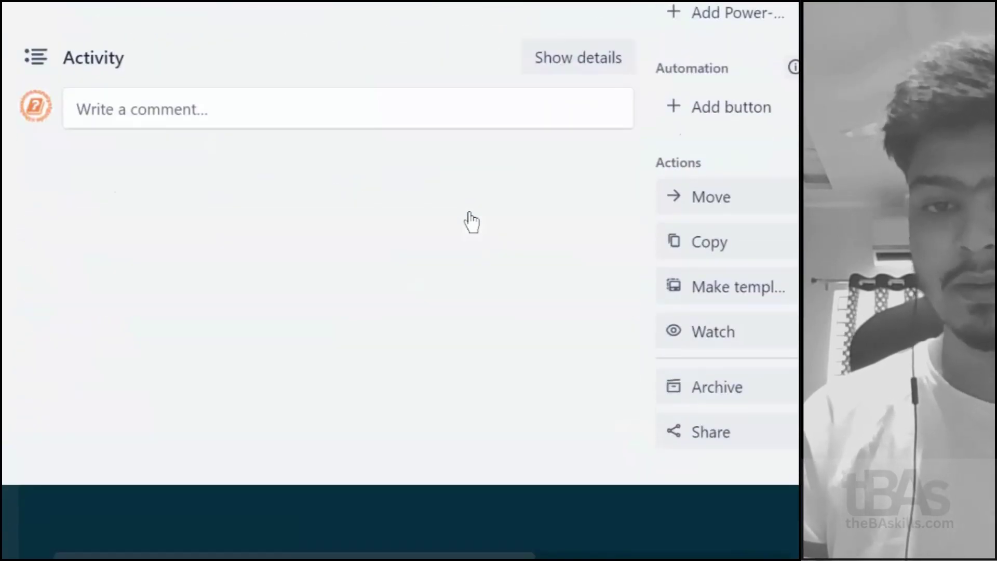
{"action": "scroll", "coordinate": [519, 218], "scroll_direction": "up", "scroll_amount": 10}
{"action": "left_click", "coordinate": [795, 78]}
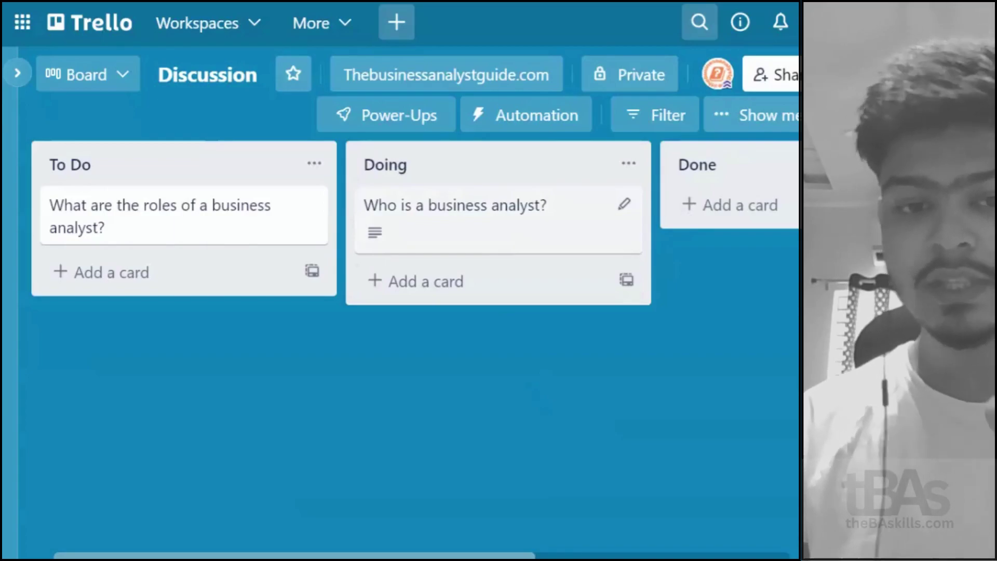
{"action": "left_click", "coordinate": [496, 232]}
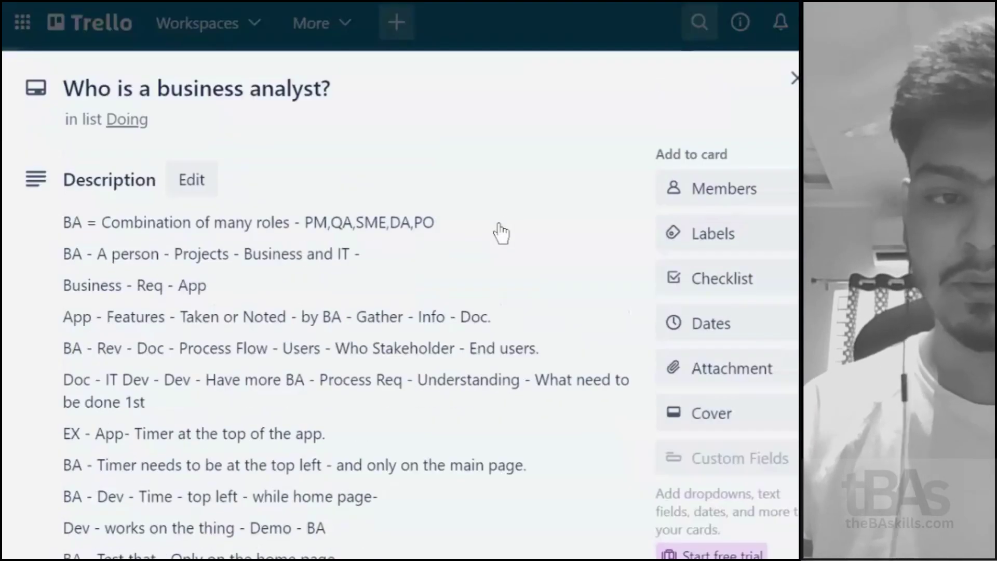
{"action": "scroll", "coordinate": [497, 232], "scroll_direction": "down", "scroll_amount": 7}
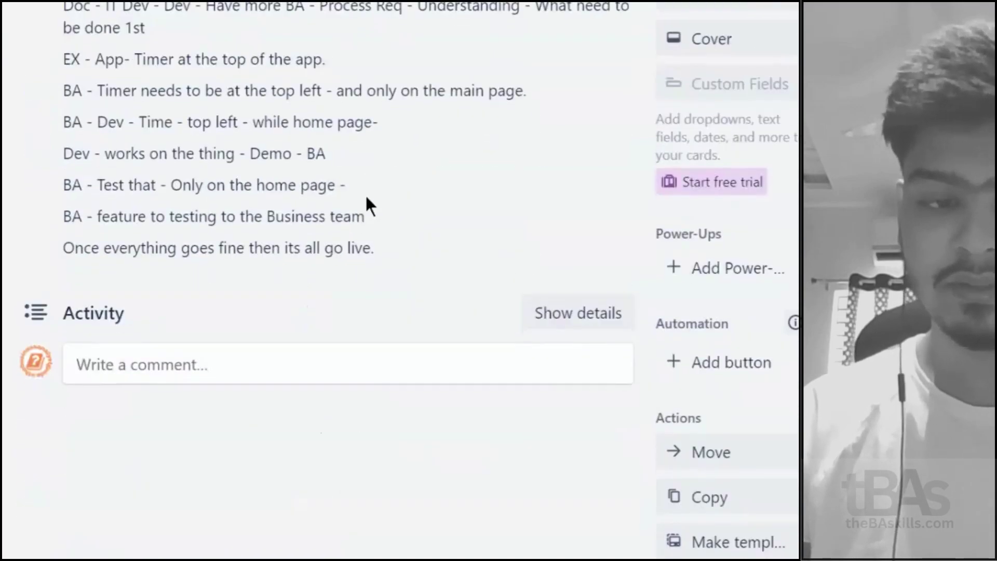
{"action": "scroll", "coordinate": [363, 202], "scroll_direction": "up", "scroll_amount": 7}
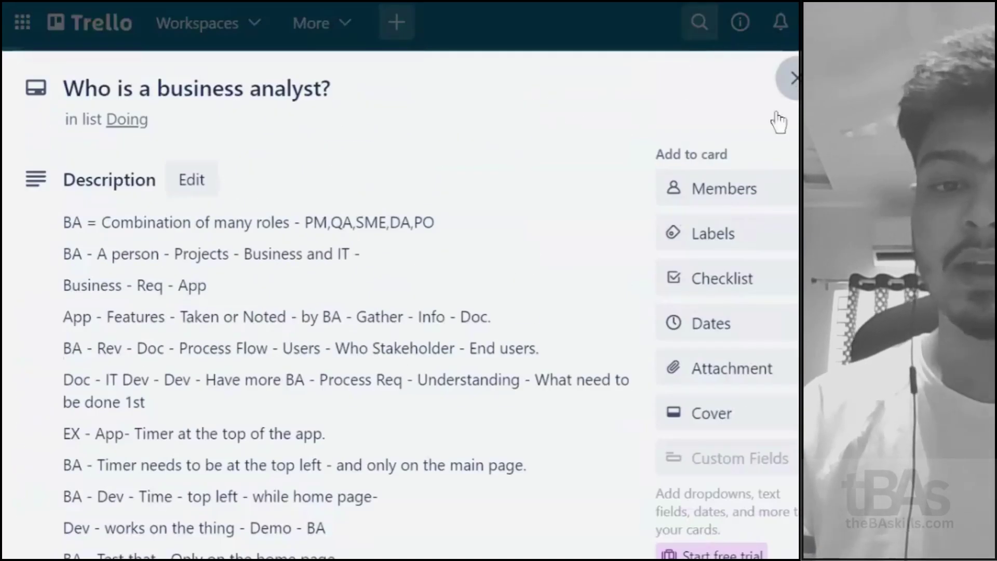
{"action": "key", "text": "Escape"}
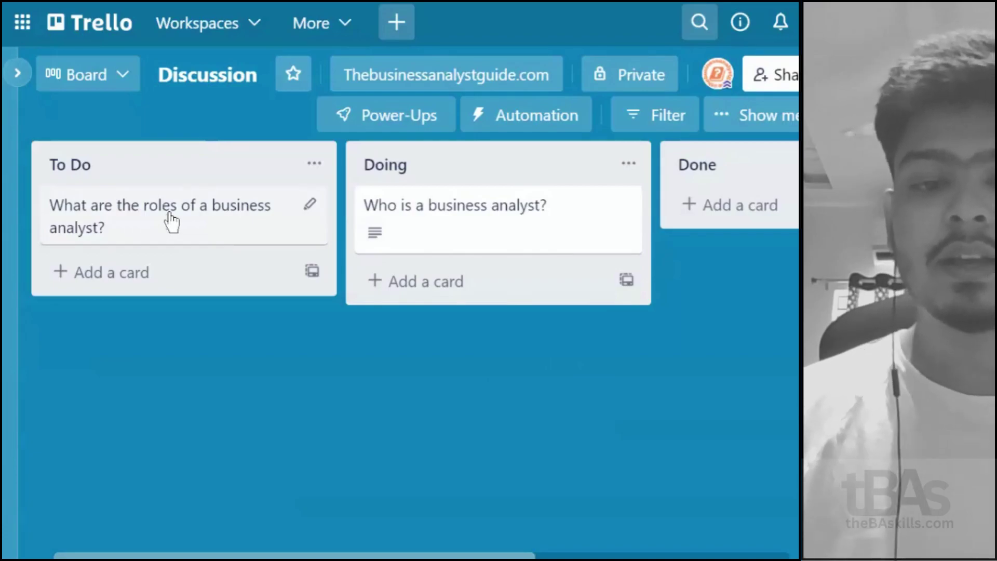
- Copy the line "BA = Combination of many roles - PM,QA,SME,DA,PO" from the "Who is a business analyst?" description and close the card
{"action": "left_click", "coordinate": [485, 239]}
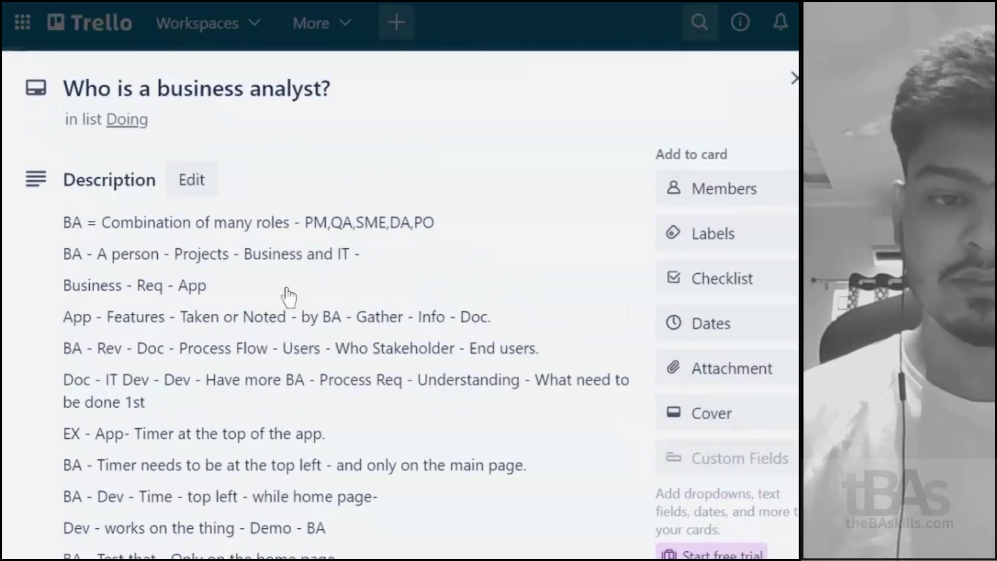
{"action": "left_click", "coordinate": [452, 226]}
{"action": "left_click", "coordinate": [448, 231]}
{"action": "left_click_drag", "start_coordinate": [448, 231], "coordinate": [65, 216]}
{"action": "key", "text": "ctrl+c"}
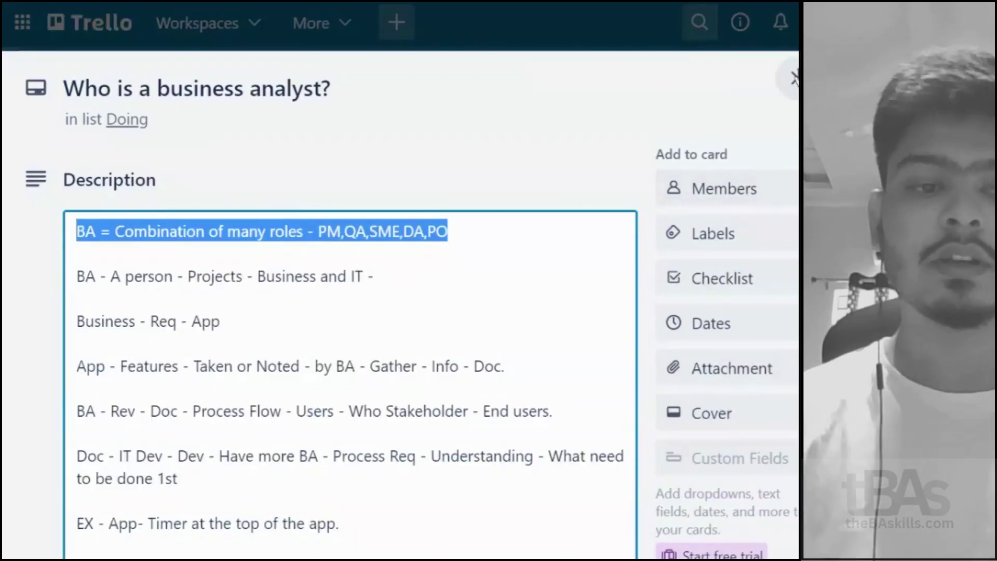
{"action": "key", "text": "Escape"}
{"action": "key", "text": "Escape"}
- Paste the copied roles line into the description of the "What are the roles of a business analyst?" card
{"action": "left_click", "coordinate": [127, 220]}
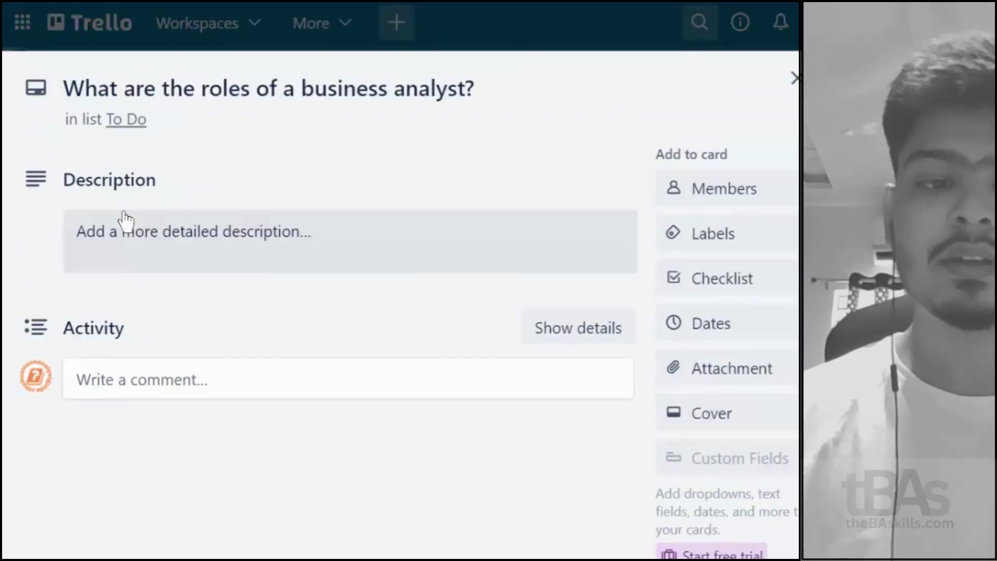
{"action": "left_click", "coordinate": [153, 243]}
{"action": "key", "text": "ctrl+v"}
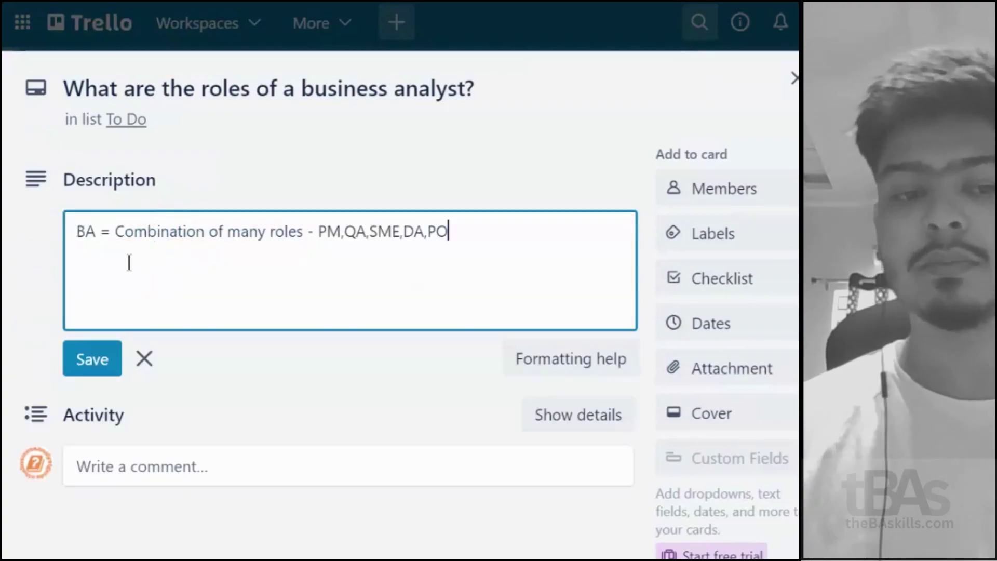
- Add a second description paragraph starting with "All rounder - Analytical"
{"action": "key", "text": "Return"}
{"action": "key", "text": "Return"}
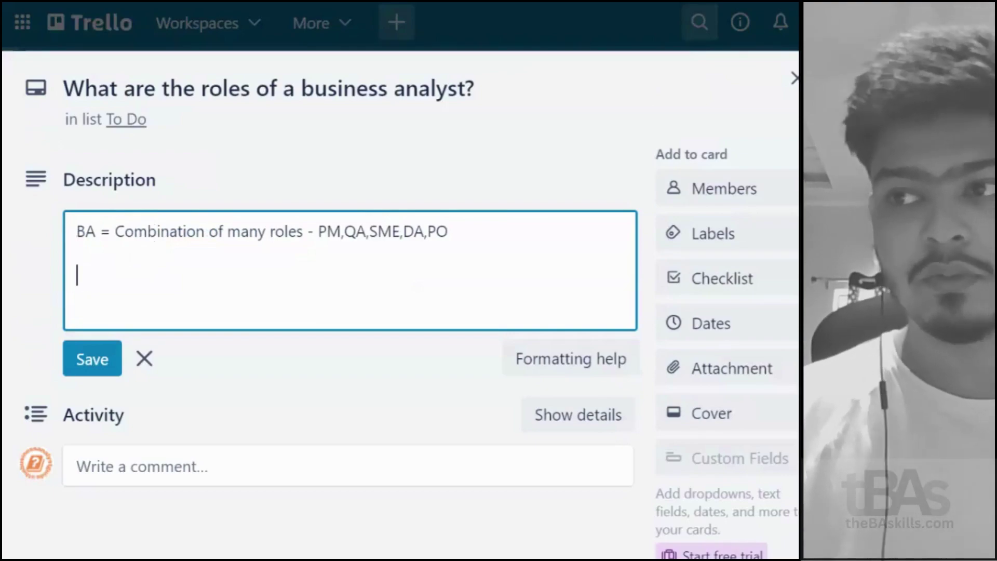
{"action": "type", "text": "A"}
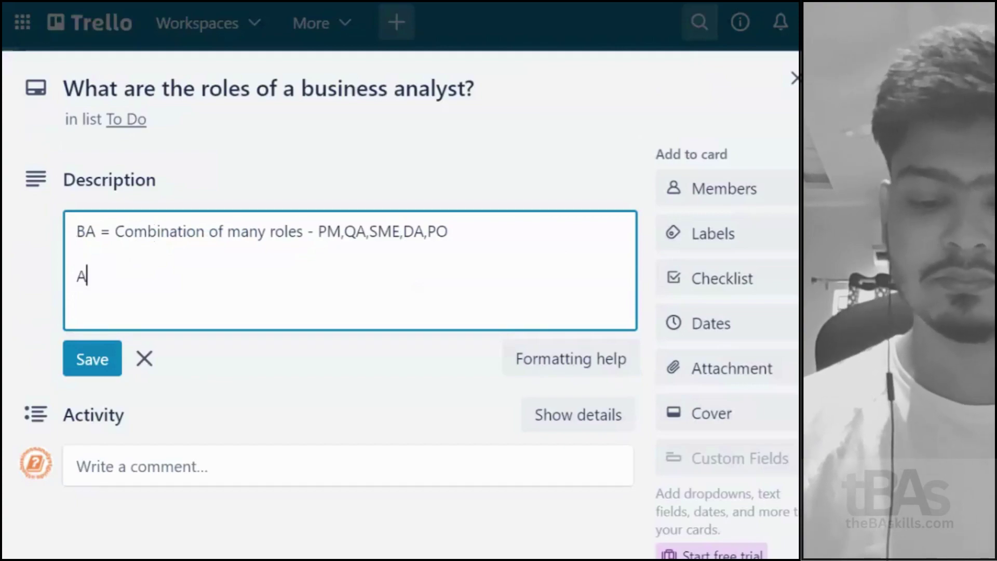
{"action": "type", "text": "ll roundder"}
{"action": "key", "text": "BackSpace"}
{"action": "key", "text": "BackSpace"}
{"action": "key", "text": "BackSpace"}
{"action": "type", "text": "er"}
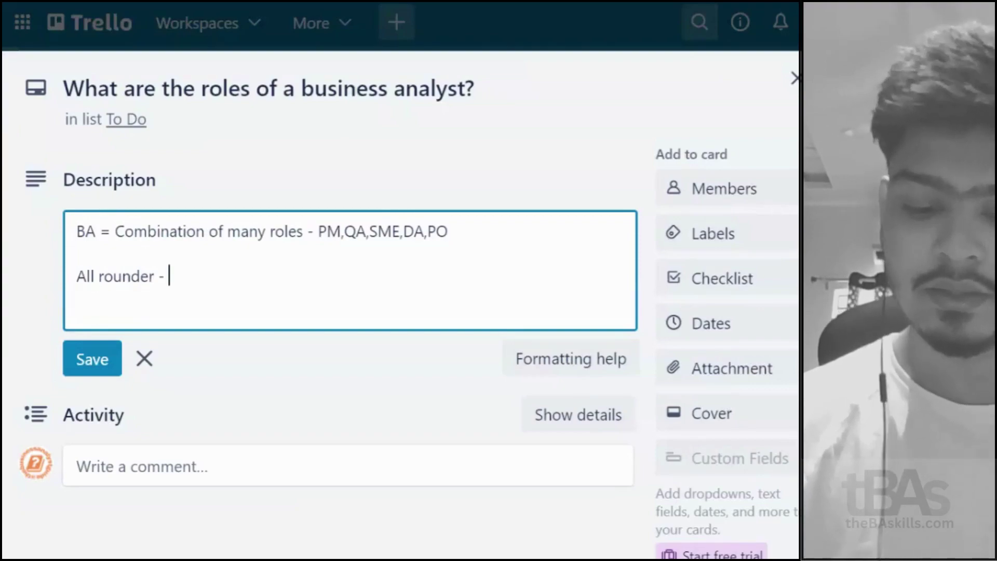
{"action": "type", "text": " - Analytical"}
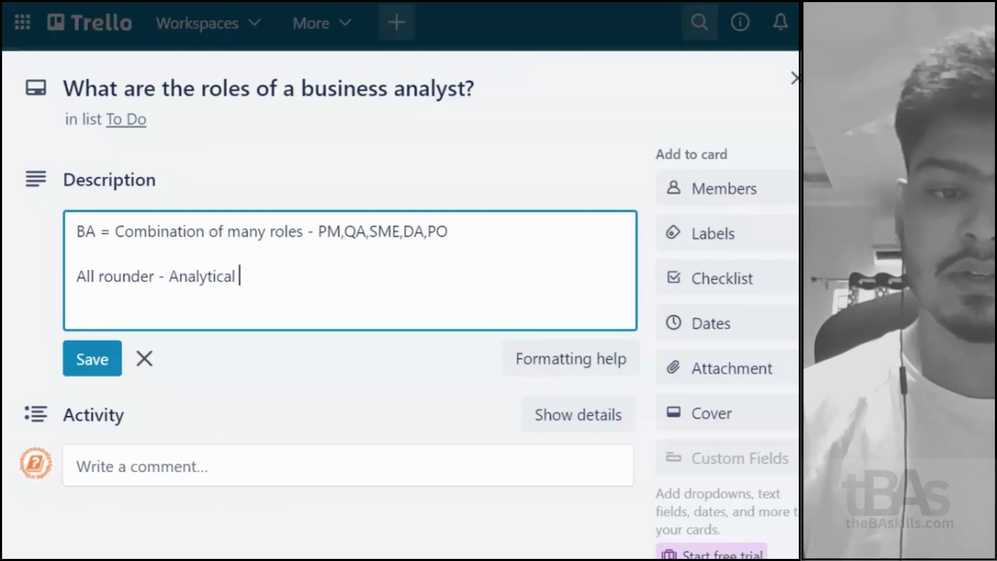
- Extend the "All rounder" paragraph with "- Analysis- SQL - Python - Excel VBA - Power BI, Tableau."
{"action": "type", "text": " - ANal"}
{"action": "key", "text": "BackSpace"}
{"action": "key", "text": "BackSpace"}
{"action": "key", "text": "BackSpace"}
{"action": "key", "text": "BackSpace"}
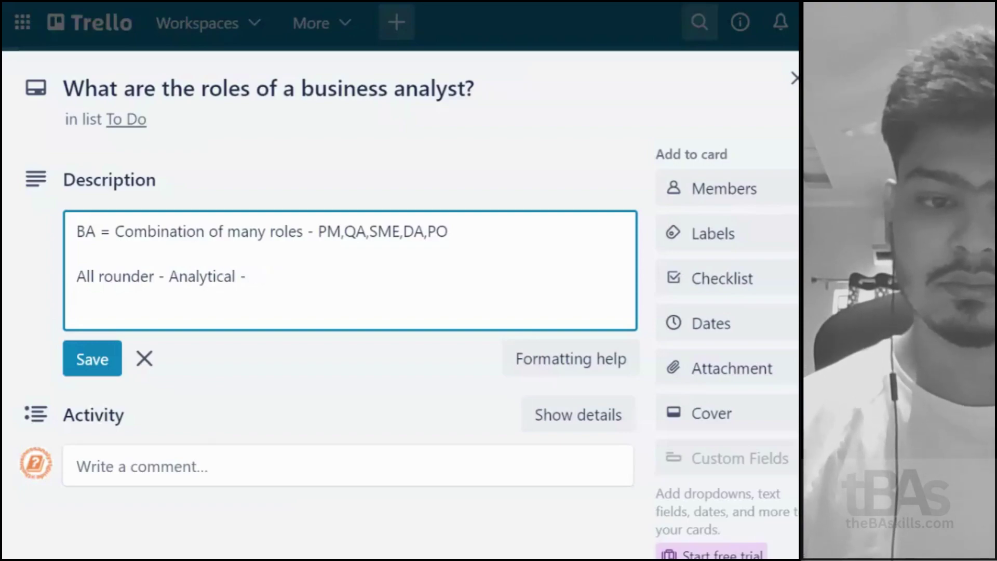
{"action": "type", "text": "Analysis- "}
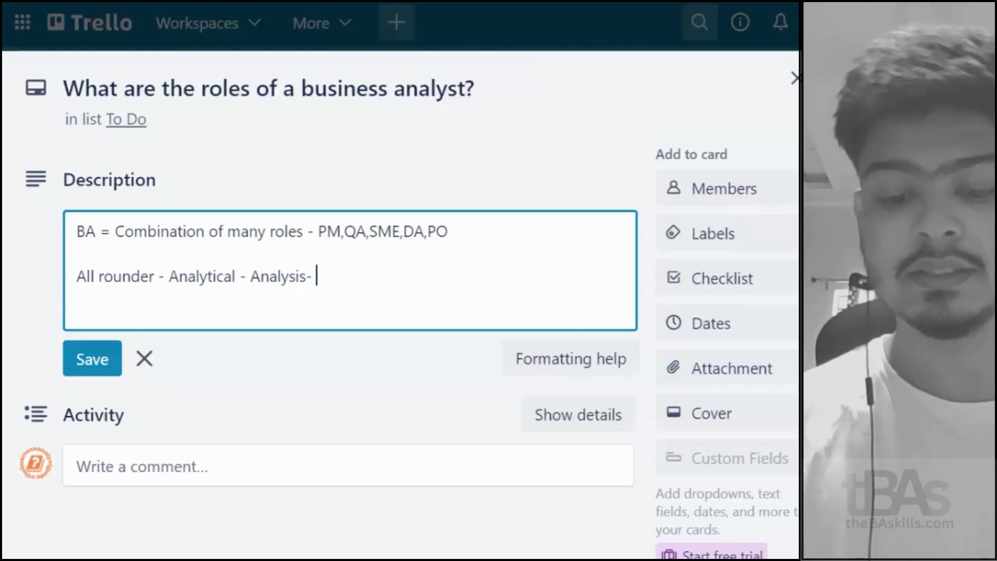
{"action": "type", "text": "SQ"}
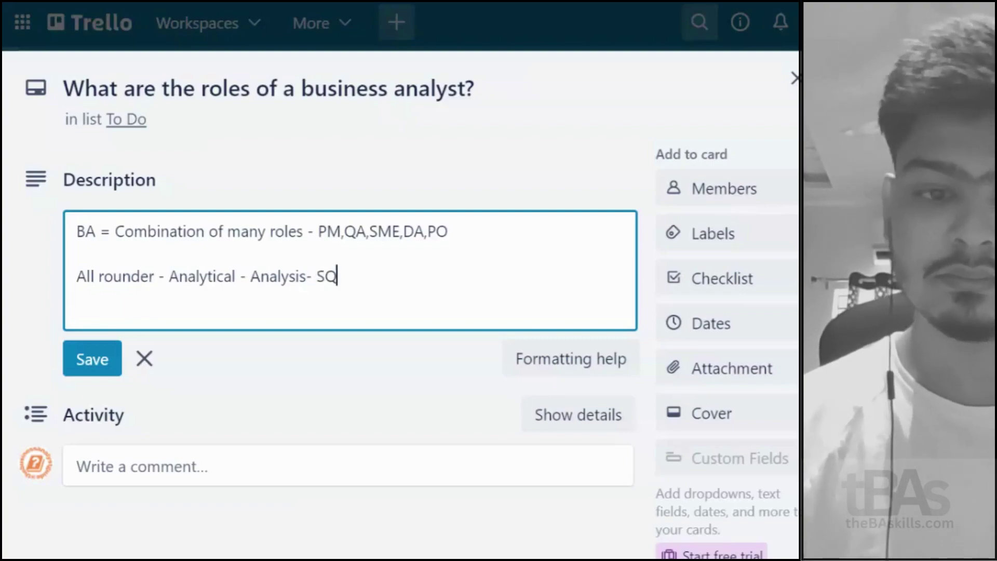
{"action": "type", "text": "L - Python - "}
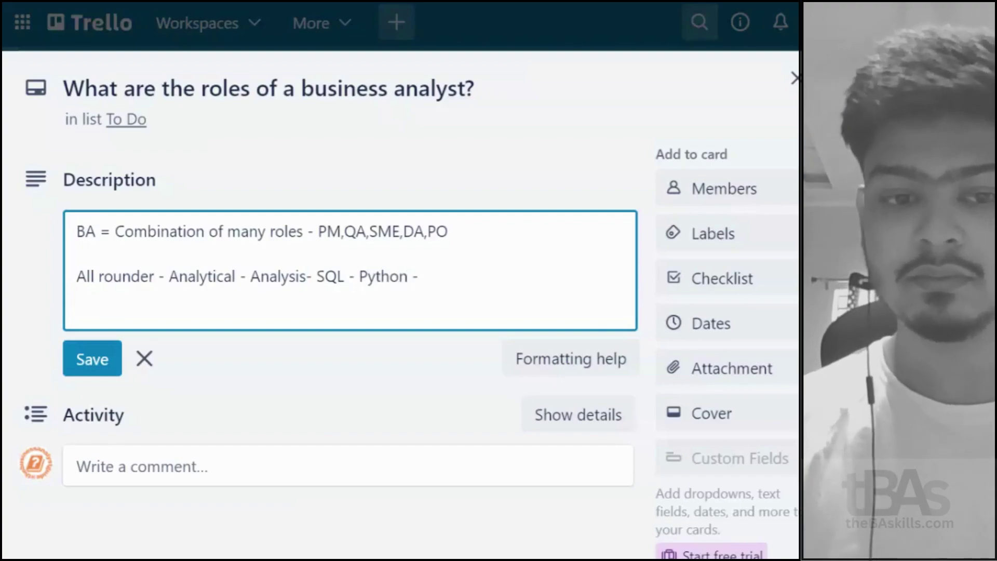
{"action": "type", "text": "Excel VB"}
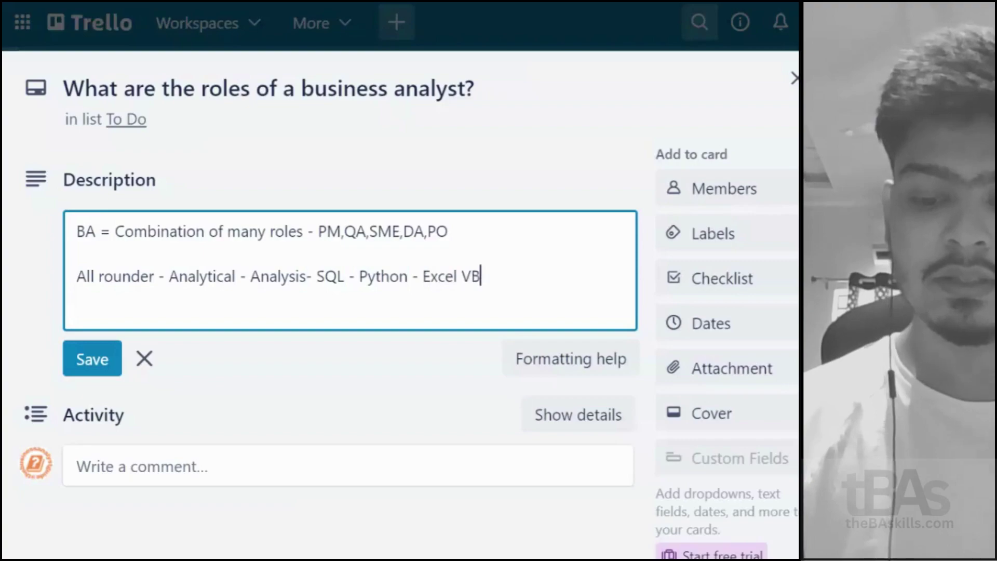
{"action": "type", "text": "A - "}
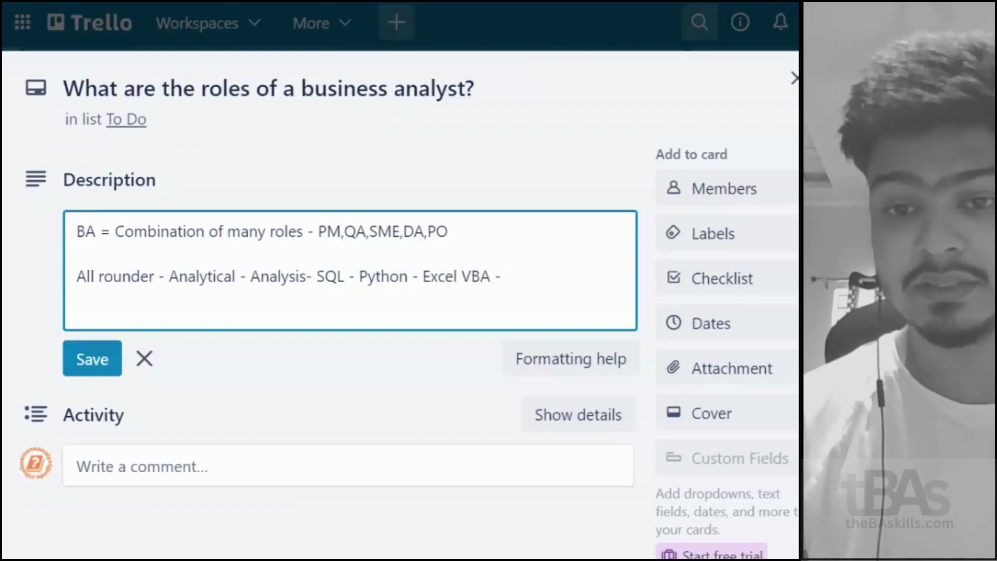
{"action": "type", "text": "Power BI, Tableau."}
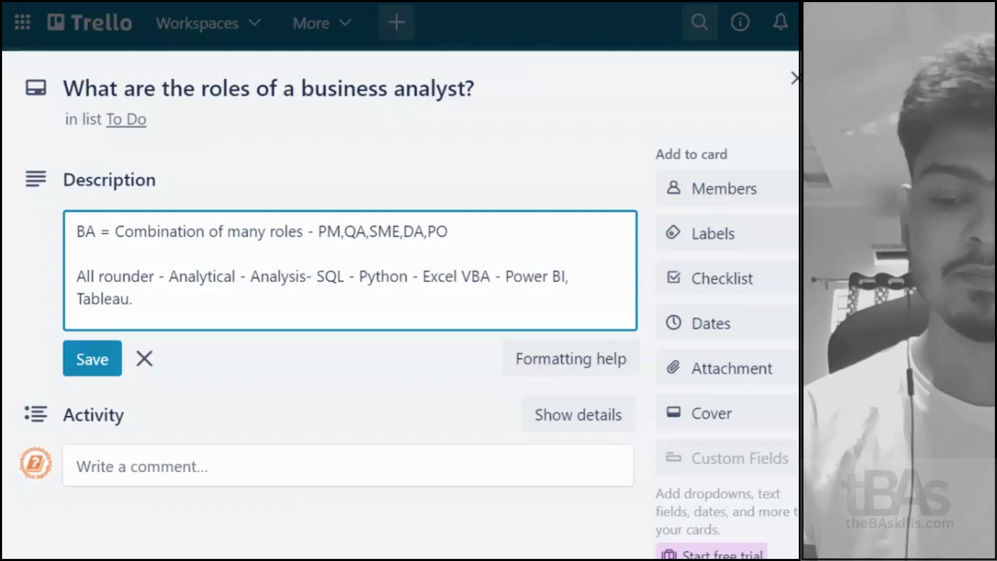
- Add a third paragraph to the description reading "BA - Behind - Skills - Modelling -"
{"action": "key", "text": "Return"}
{"action": "key", "text": "Return"}
{"action": "type", "text": "BA"}
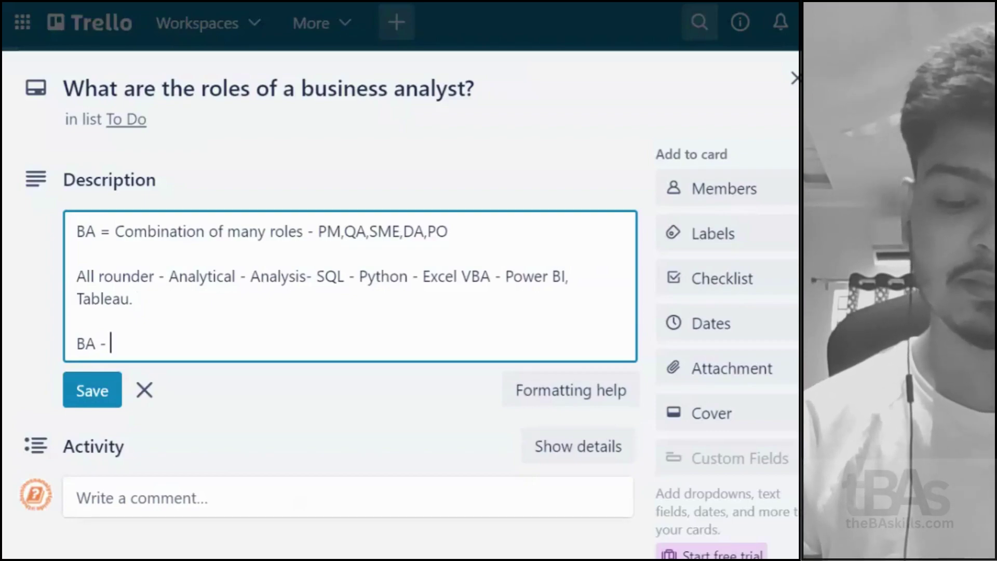
{"action": "type", "text": "- Behind the"}
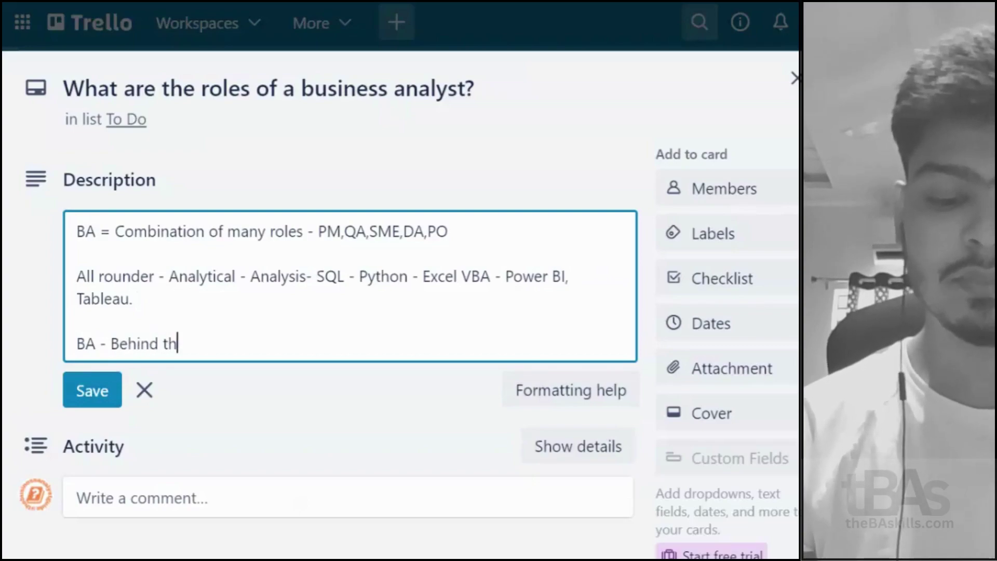
{"action": "key", "text": "BackSpace"}
{"action": "key", "text": "BackSpace"}
{"action": "key", "text": "BackSpace"}
{"action": "key", "text": "BackSpace"}
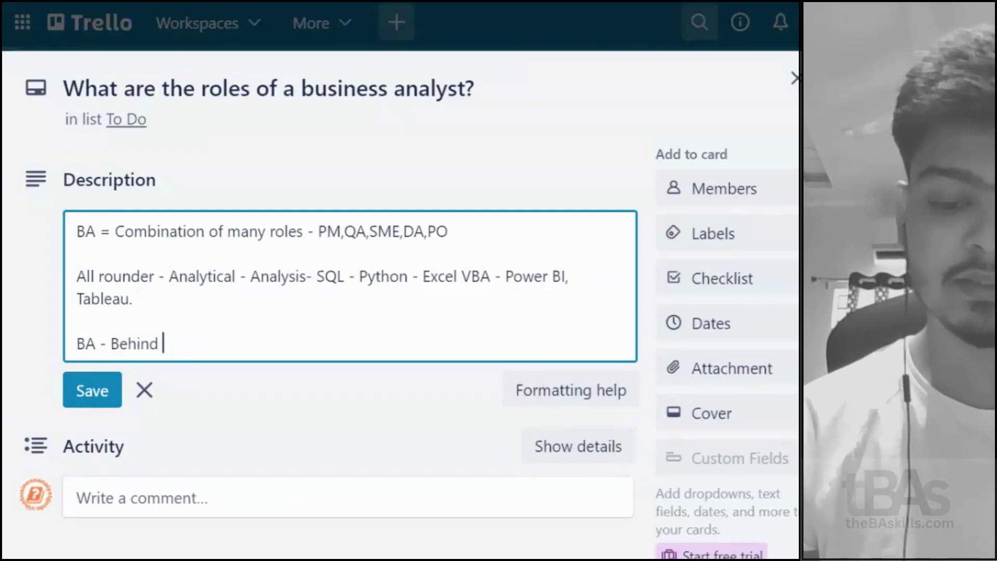
{"action": "type", "text": "- Skill"}
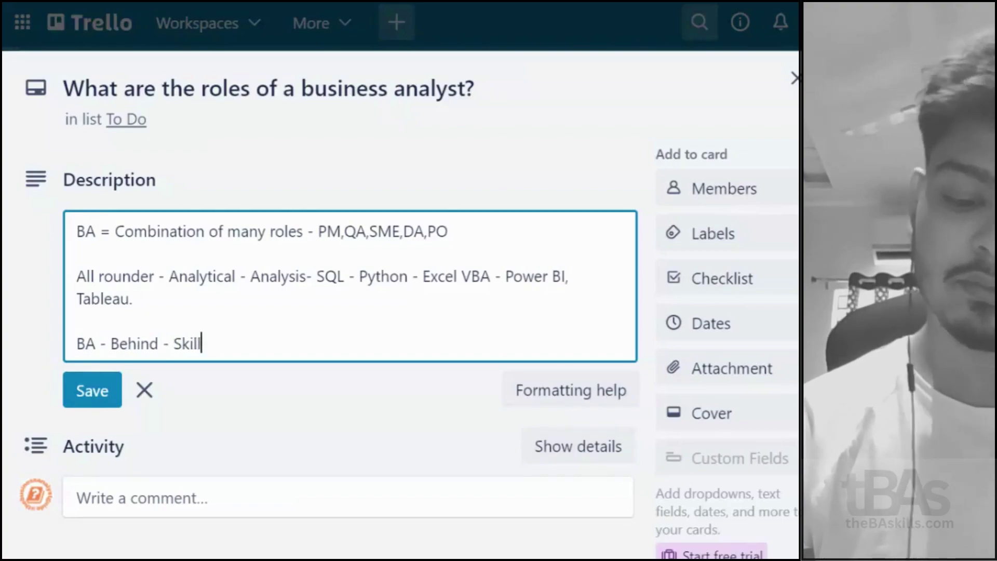
{"action": "type", "text": "s - Modell"}
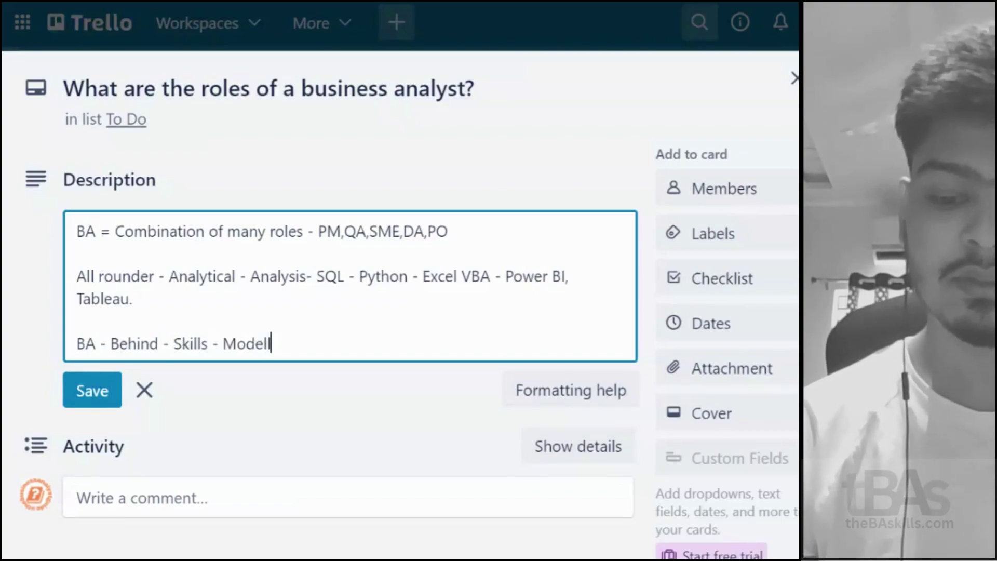
{"action": "type", "text": "ing - "}
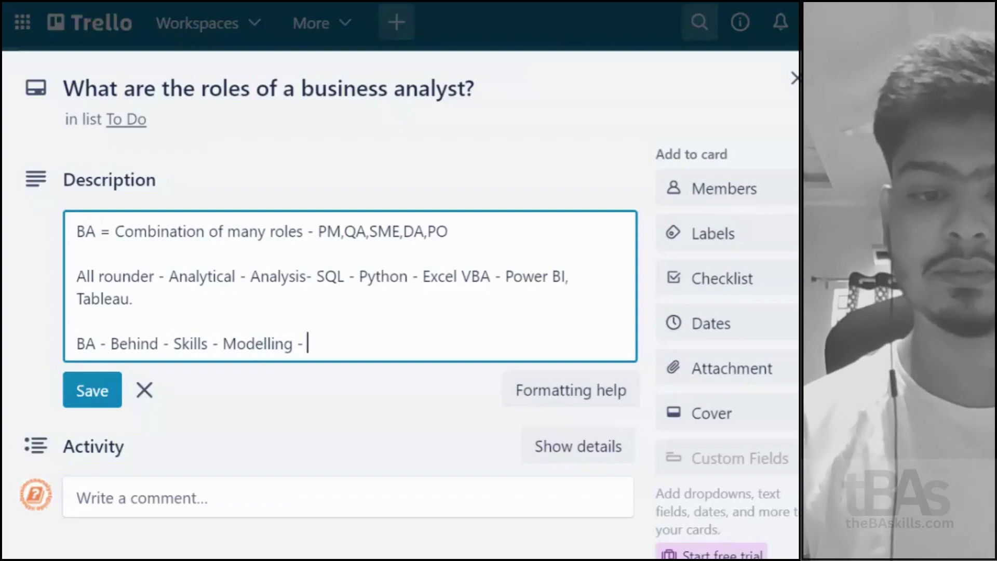
- Extend the third paragraph with "Process mapping - Stakeholder mapping - RACI - Doc"
{"action": "type", "text": "Process "}
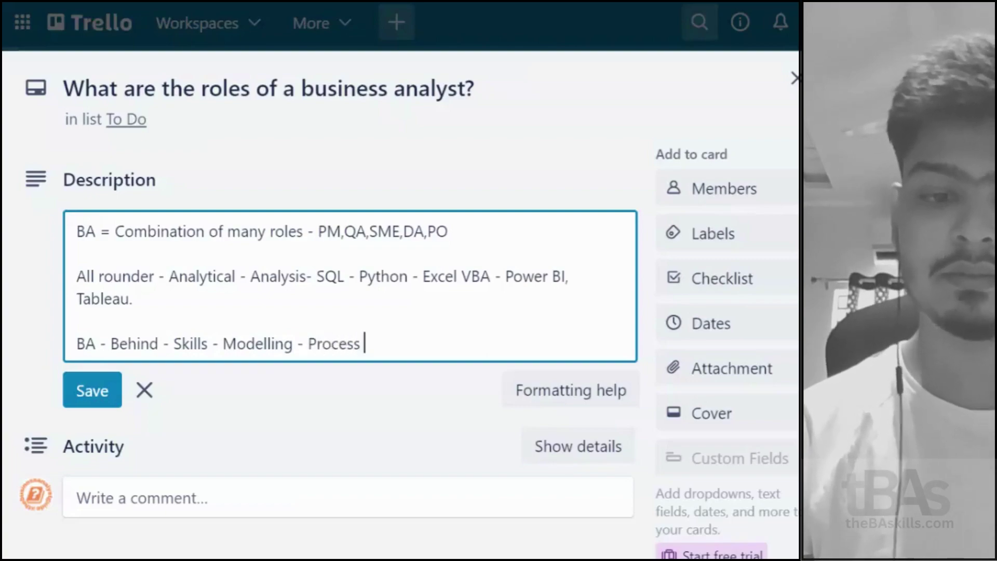
{"action": "type", "text": "mapping - "}
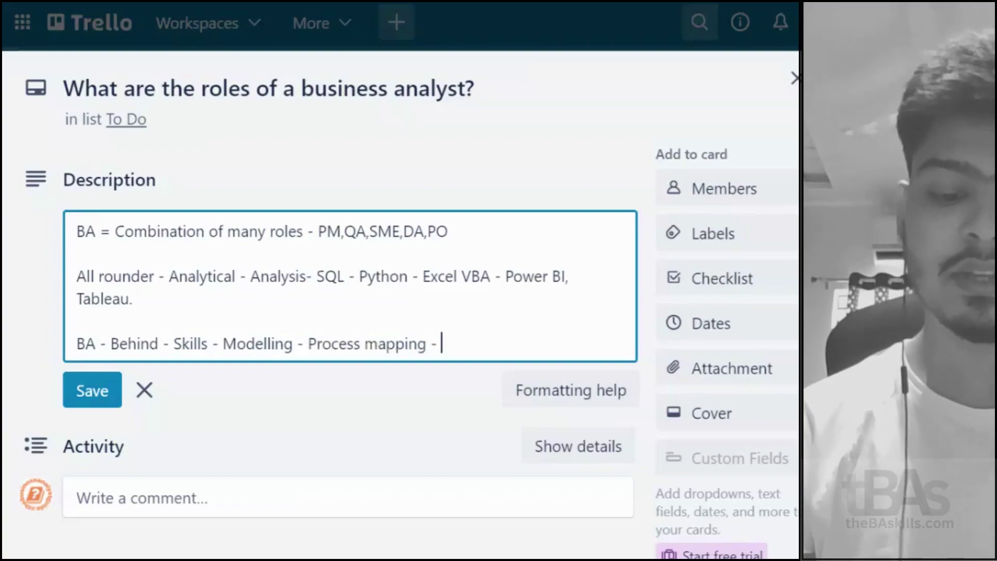
{"action": "type", "text": "Stakehol"}
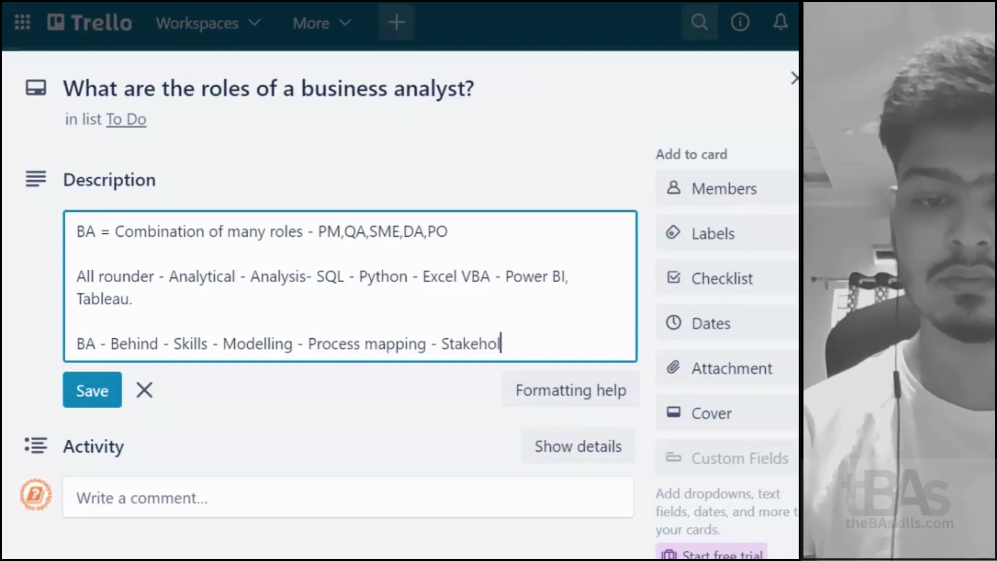
{"action": "type", "text": "der mapping - "}
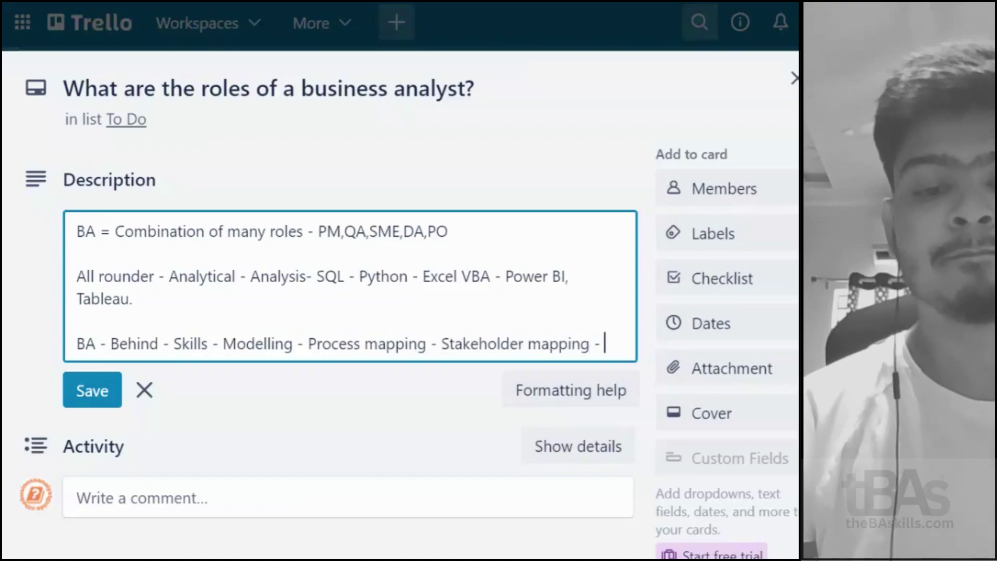
{"action": "type", "text": "RA"}
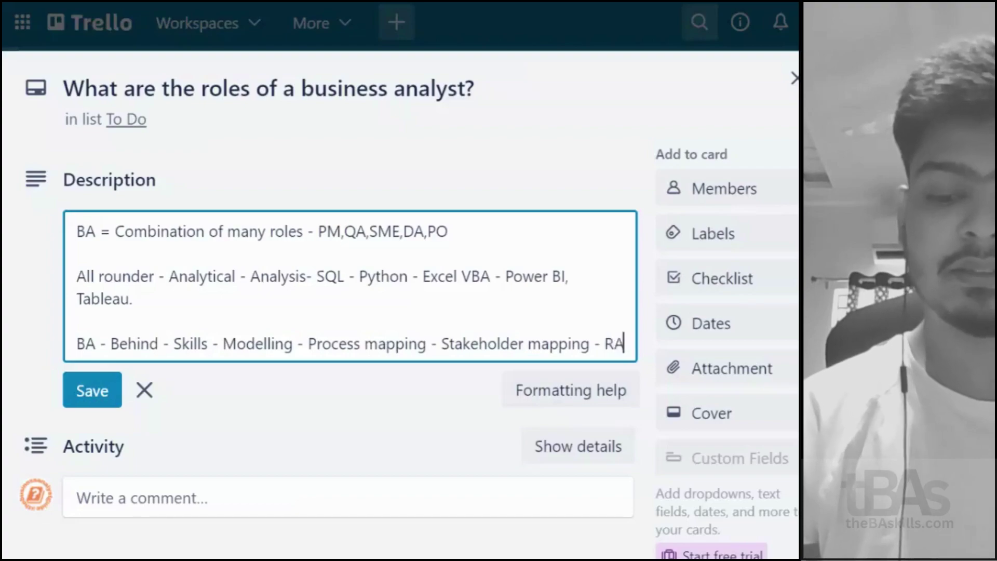
{"action": "type", "text": "CI - Doc"}
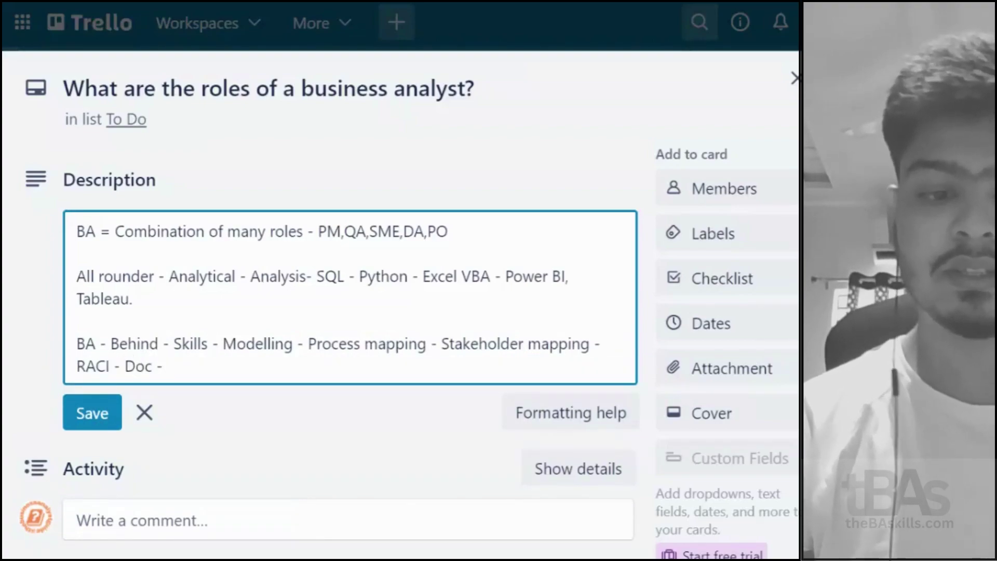
- Finish the third paragraph with "- Use cases - User Stories - process flow", correcting the misspelled "process"
{"action": "type", "text": " - Use case"}
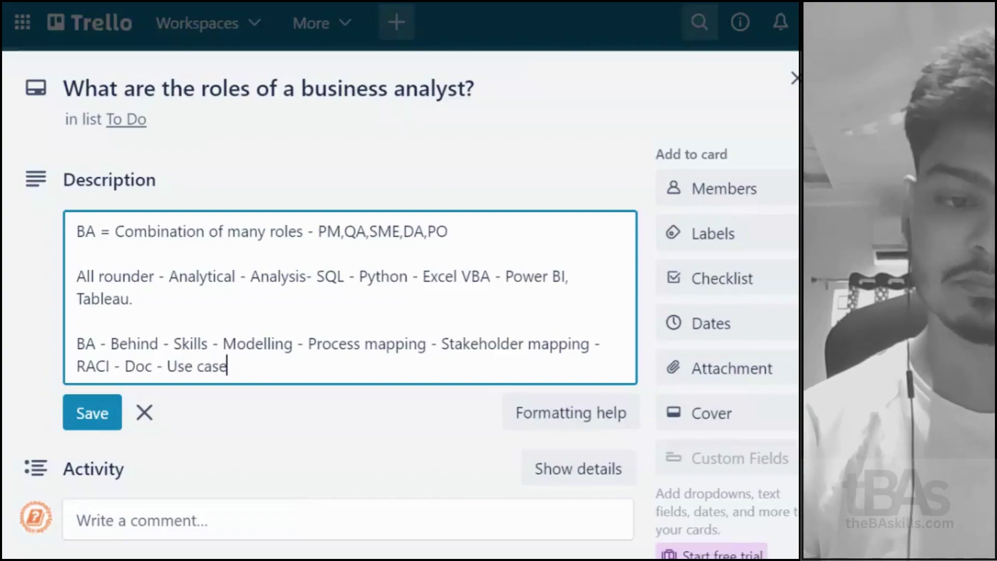
{"action": "type", "text": "s - User "}
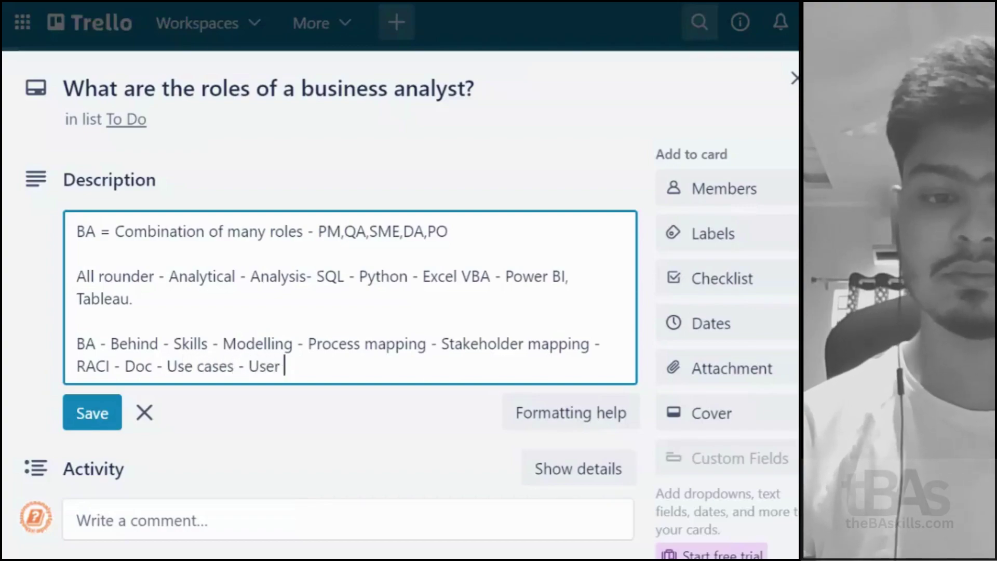
{"action": "type", "text": "Stories "}
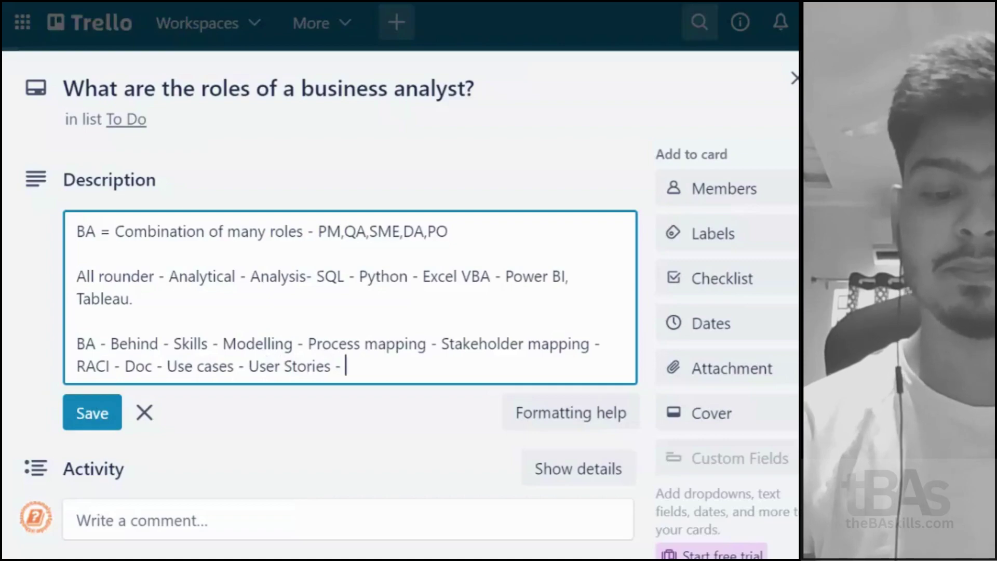
{"action": "type", "text": "- prcess"}
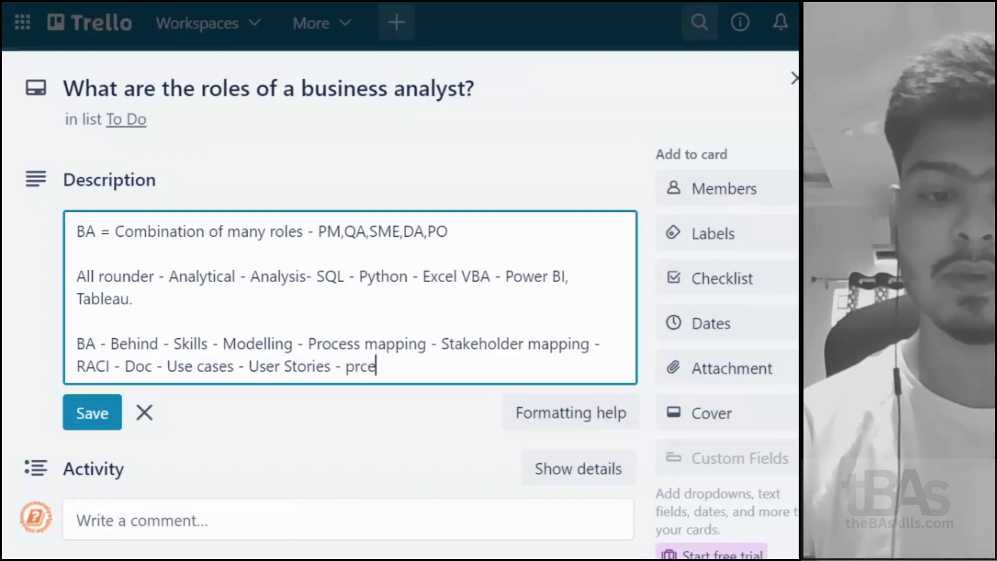
{"action": "key", "text": "BackSpace"}
{"action": "key", "text": "BackSpace"}
{"action": "key", "text": "BackSpace"}
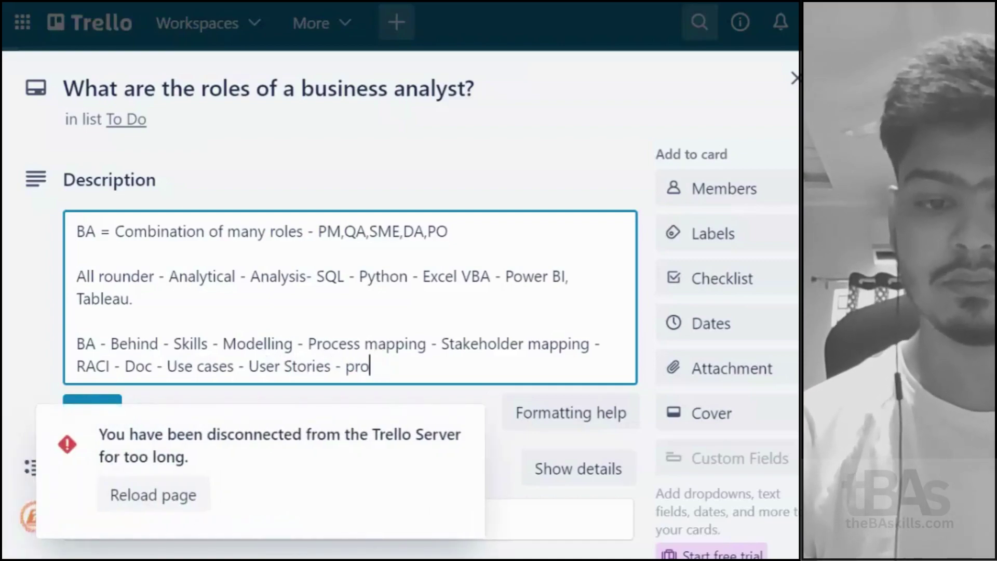
{"action": "type", "text": "xess flow"}
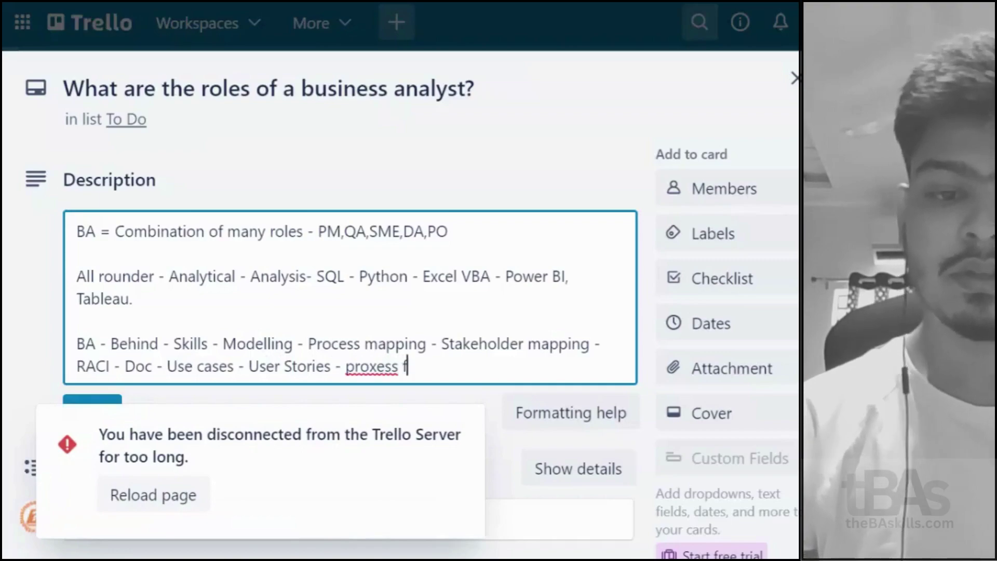
{"action": "double_click", "coordinate": [387, 373]}
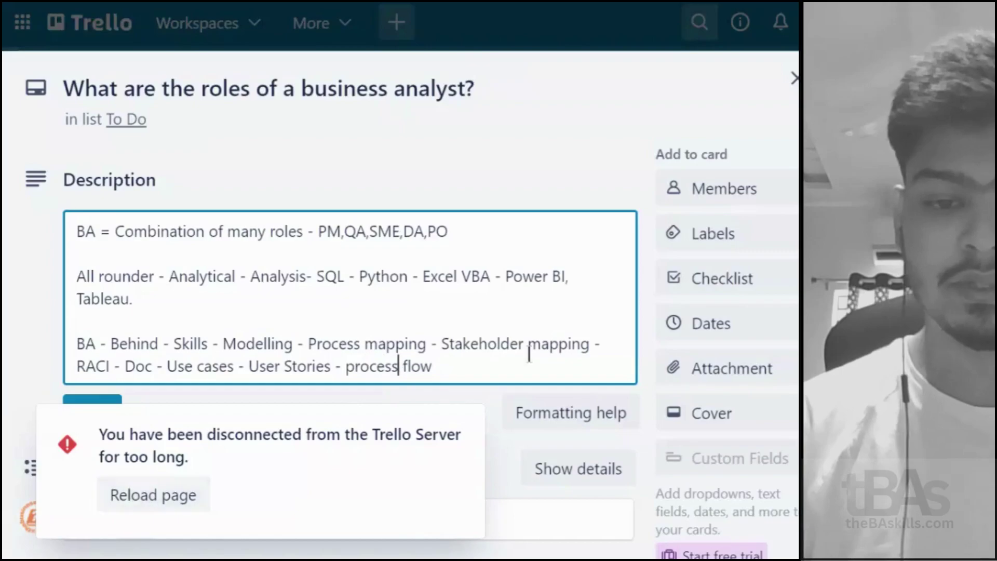
- Save the card's description and reload the page to reconnect to the server
{"action": "scroll", "coordinate": [403, 359], "scroll_direction": "down", "scroll_amount": 5}
{"action": "scroll", "coordinate": [157, 321], "scroll_direction": "up", "scroll_amount": 5}
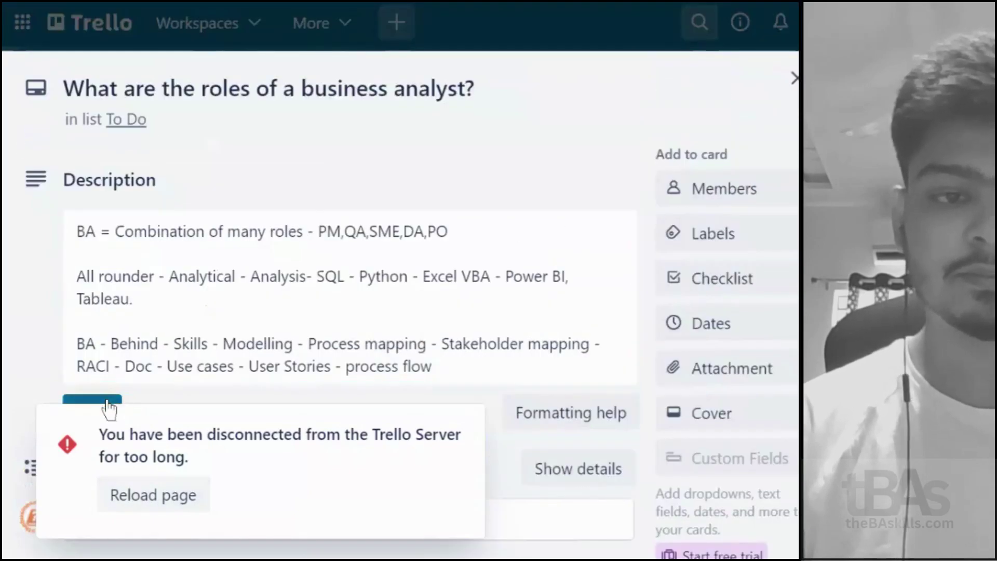
{"action": "left_click", "coordinate": [104, 400]}
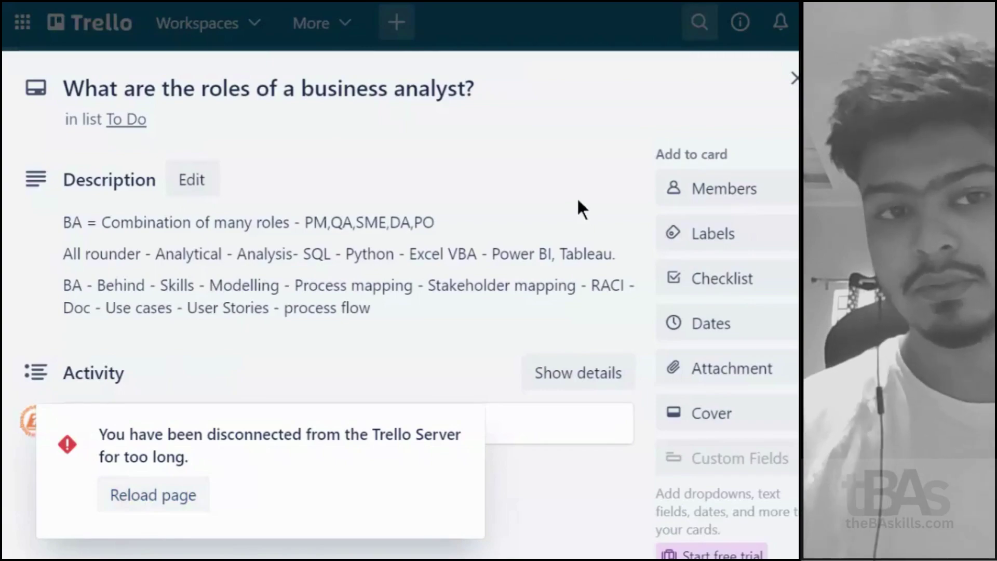
{"action": "key", "text": "F5"}
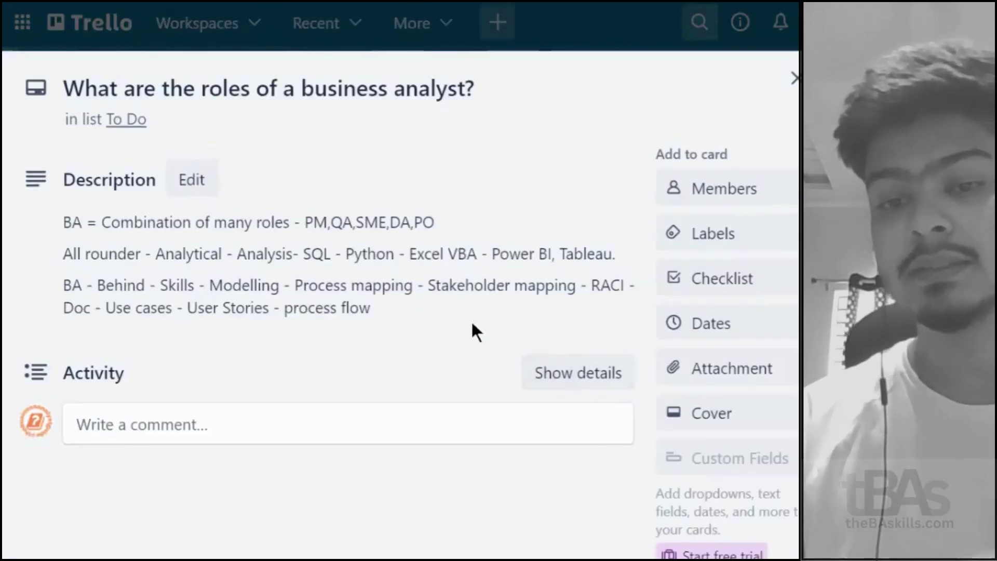
- Reopen the description, start a new line at its end and save it again
{"action": "left_click", "coordinate": [390, 319]}
{"action": "key", "text": "ctrl+a"}
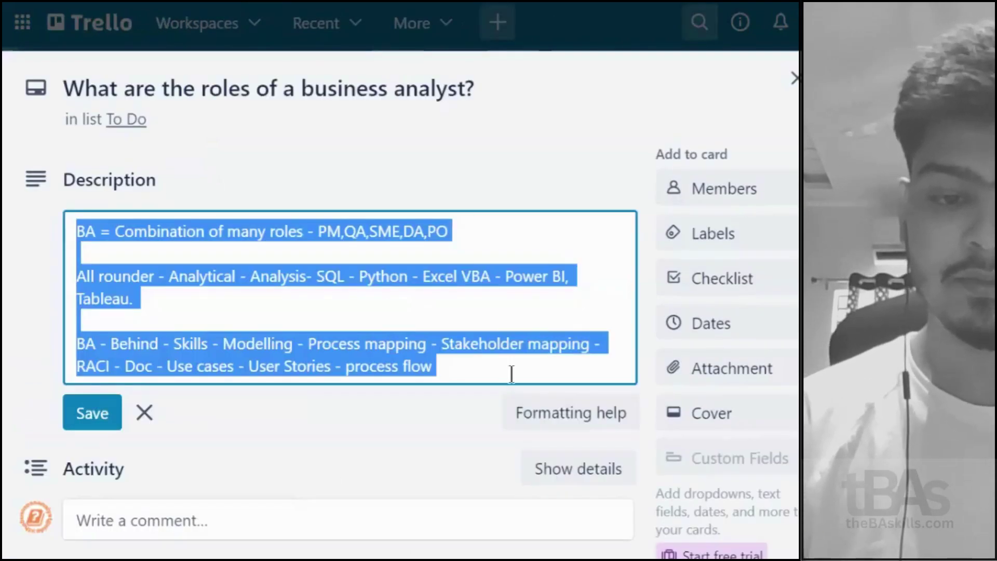
{"action": "left_click", "coordinate": [479, 375]}
{"action": "key", "text": "Return"}
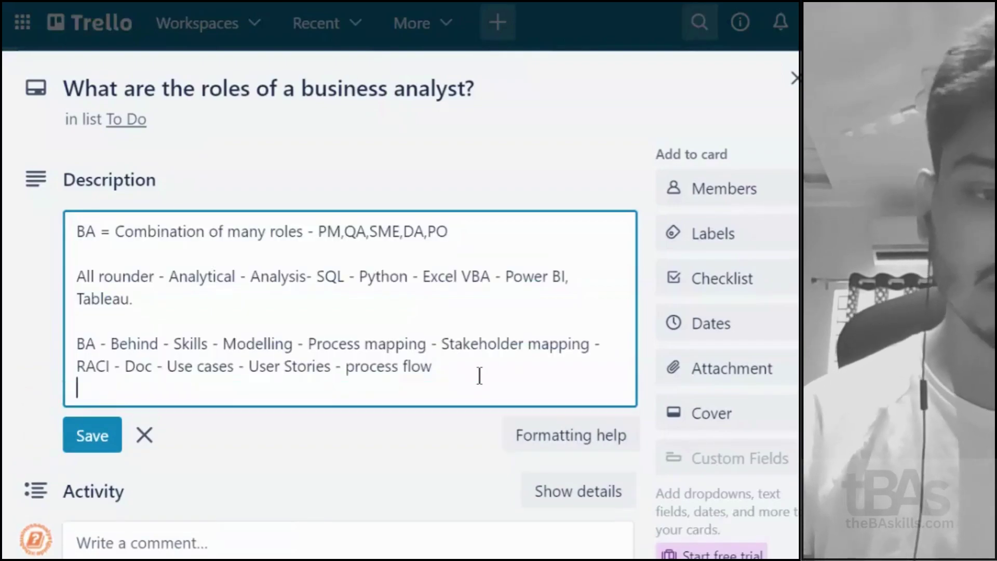
{"action": "left_click", "coordinate": [69, 456]}
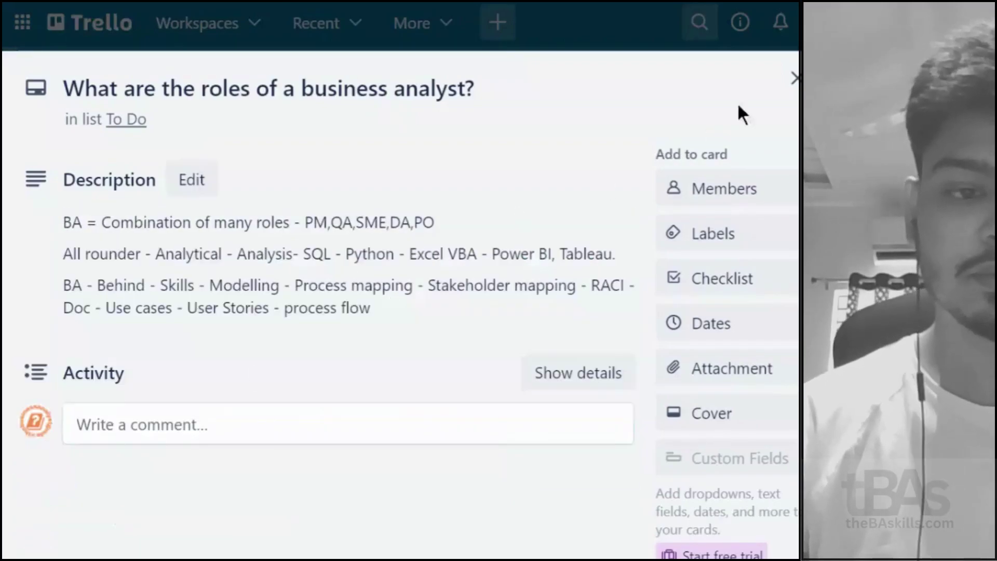
- Close the card and move "What are the roles of a business analyst?" to the end of the Doing list
{"action": "key", "text": "Escape"}
{"action": "left_click_drag", "start_coordinate": [156, 232], "coordinate": [495, 300]}
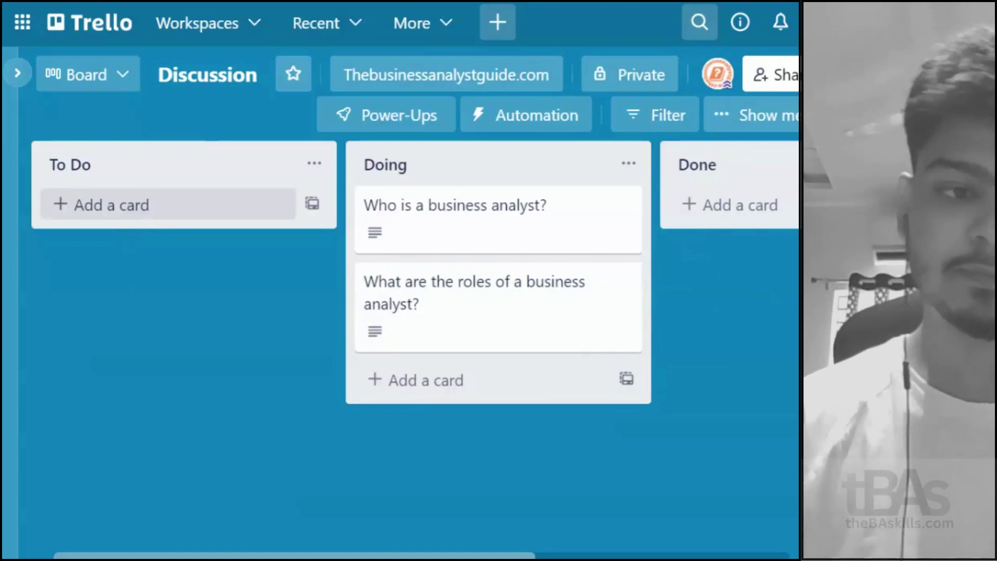
- Add a card titled "Working with the roles?" to the To Do list
{"action": "left_click", "coordinate": [130, 206]}
{"action": "type", "text": "Working with the "}
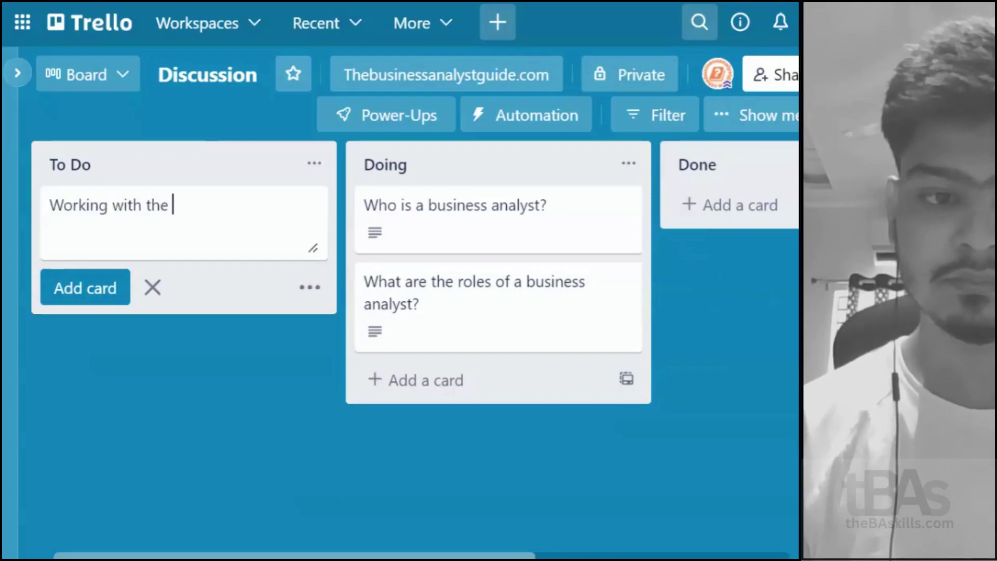
{"action": "type", "text": "roles?"}
{"action": "key", "text": "Return"}
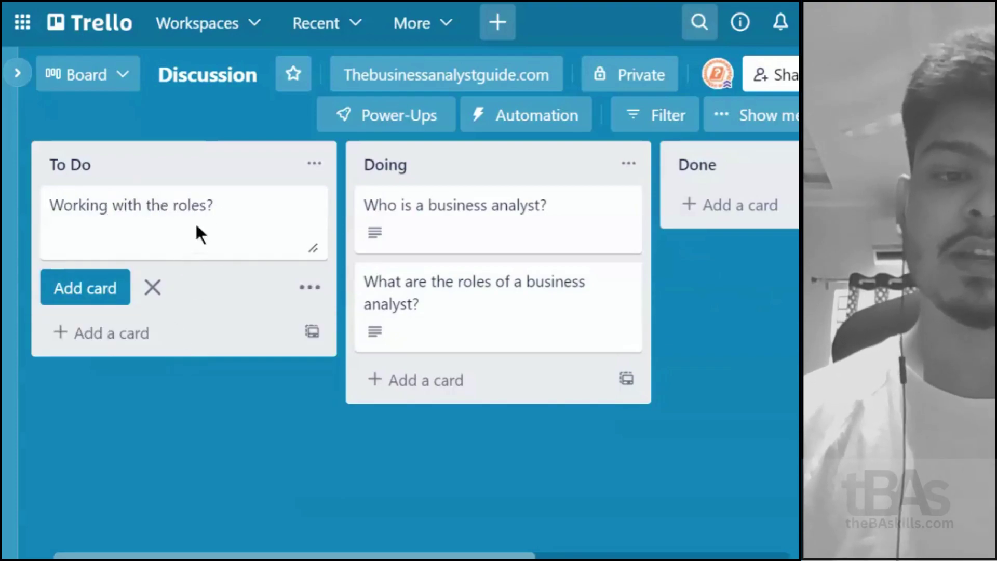
- Move the "Working with the roles?" card from To Do to the end of the Doing list
{"action": "left_click", "coordinate": [203, 218]}
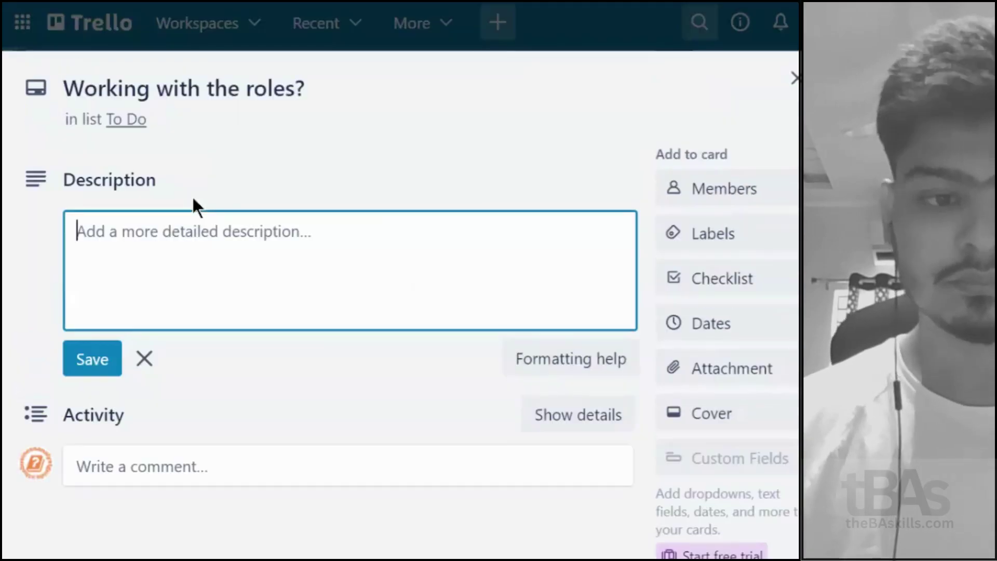
{"action": "key", "text": "Escape"}
{"action": "left_click_drag", "start_coordinate": [156, 205], "coordinate": [423, 407]}
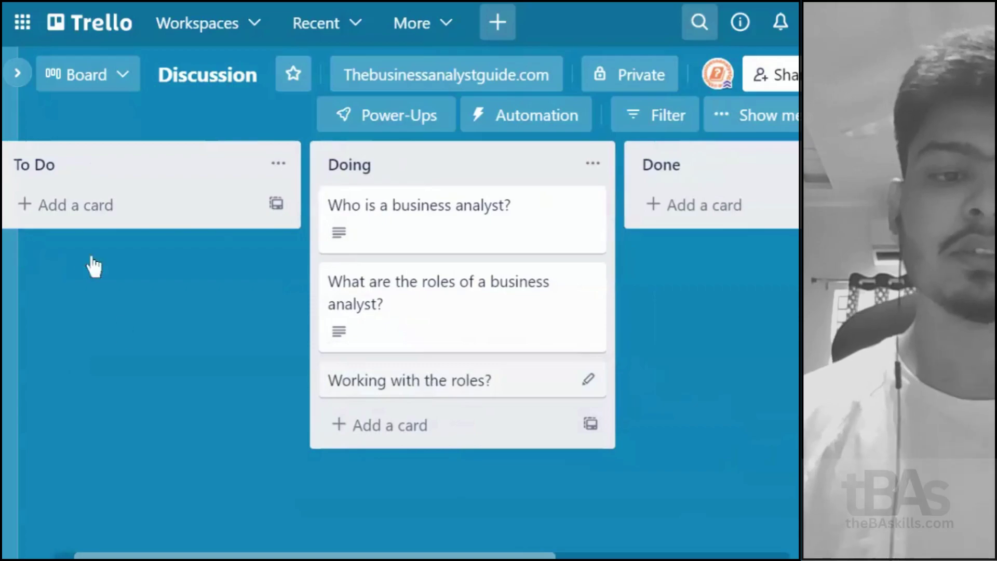
- Open the "Working with the roles?" card and start its description with the lines "Project Sponsor" and "Business Leader"
{"action": "left_click", "coordinate": [385, 376]}
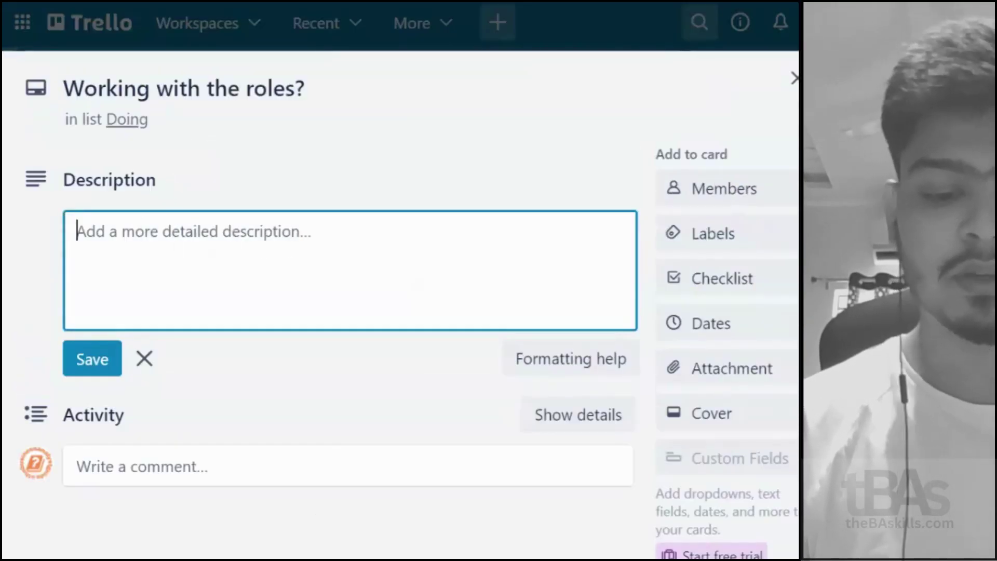
{"action": "type", "text": "Pro"}
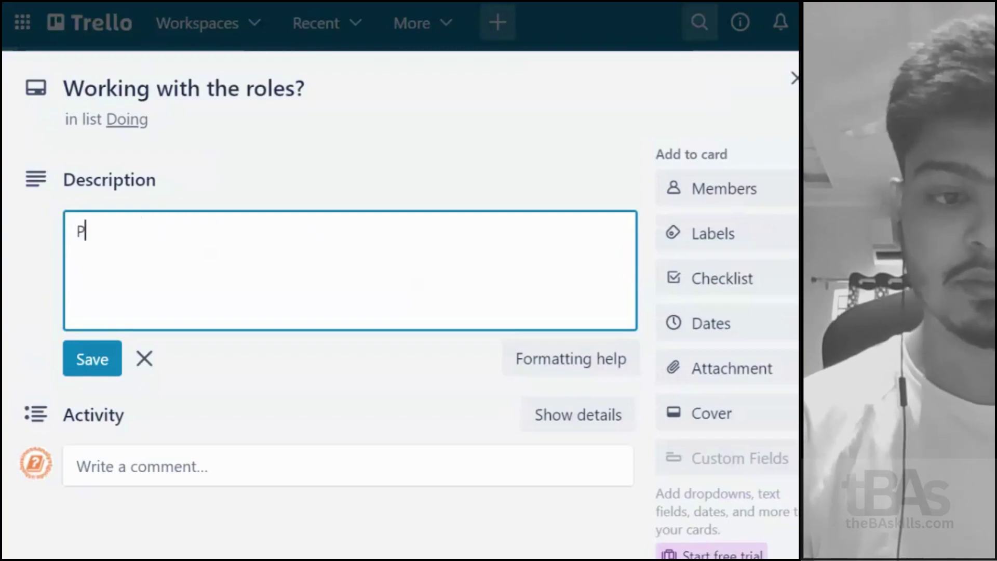
{"action": "key", "text": "BackSpace"}
{"action": "type", "text": "oject Sponsor"}
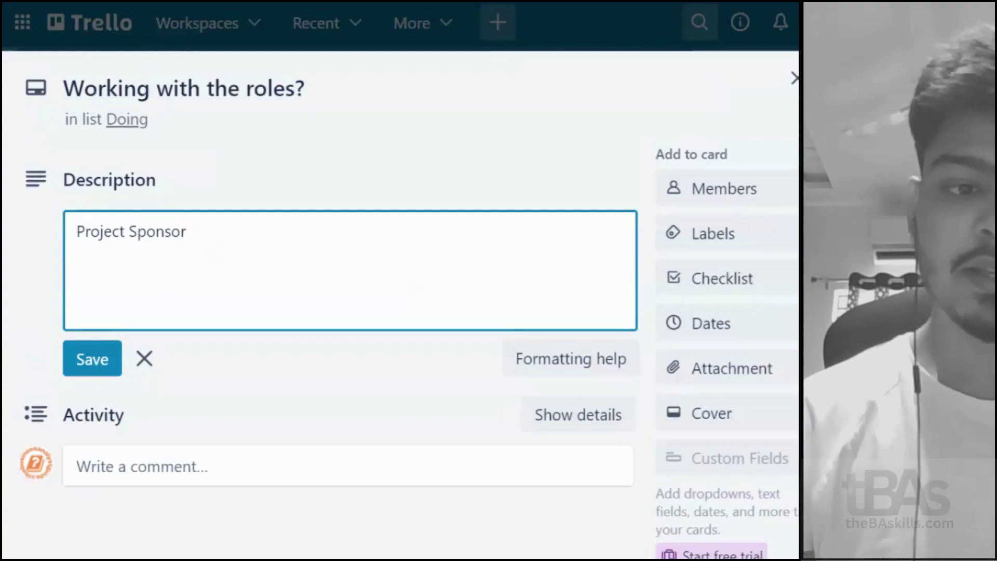
{"action": "key", "text": "Return"}
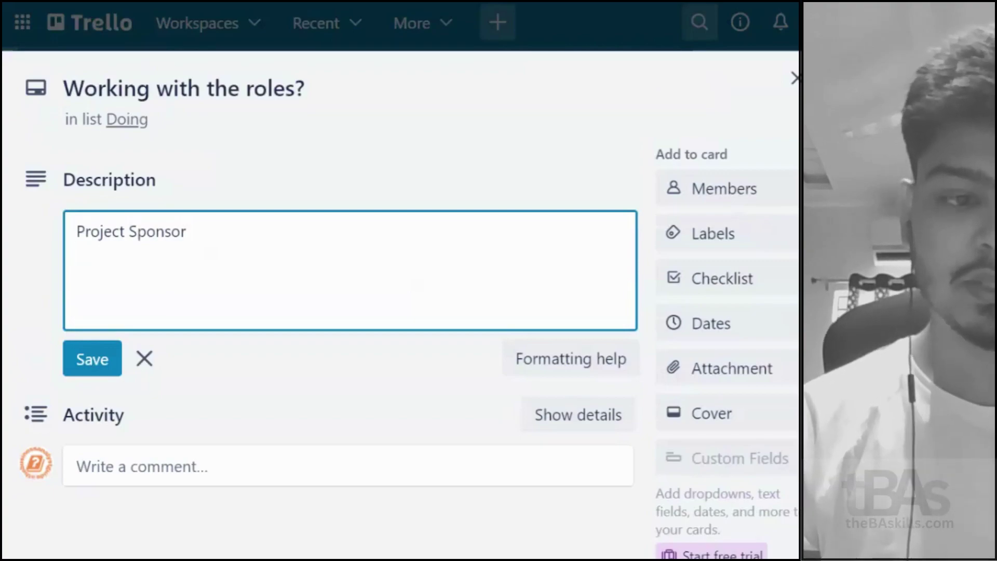
{"action": "type", "text": "Business "}
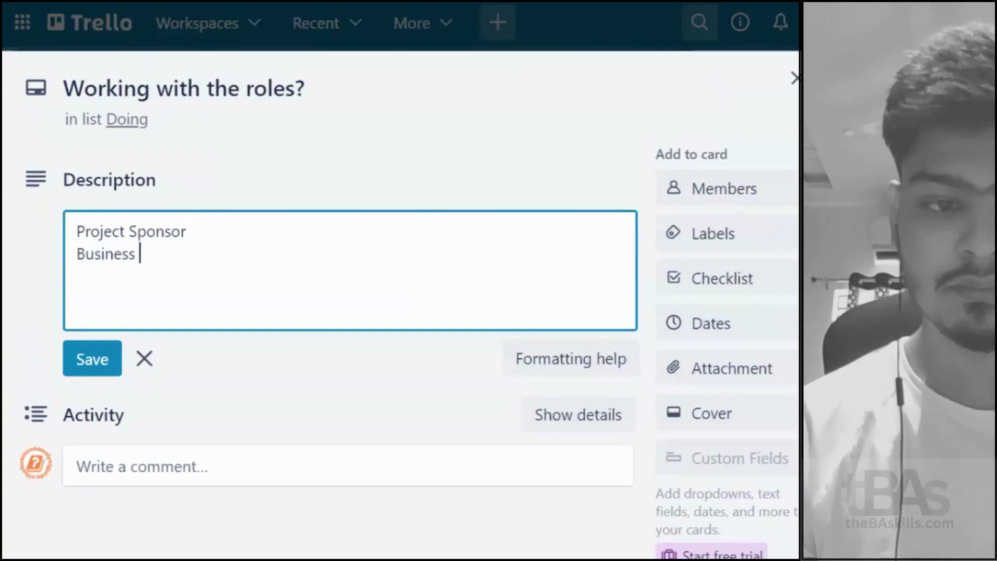
{"action": "type", "text": "Leadee"}
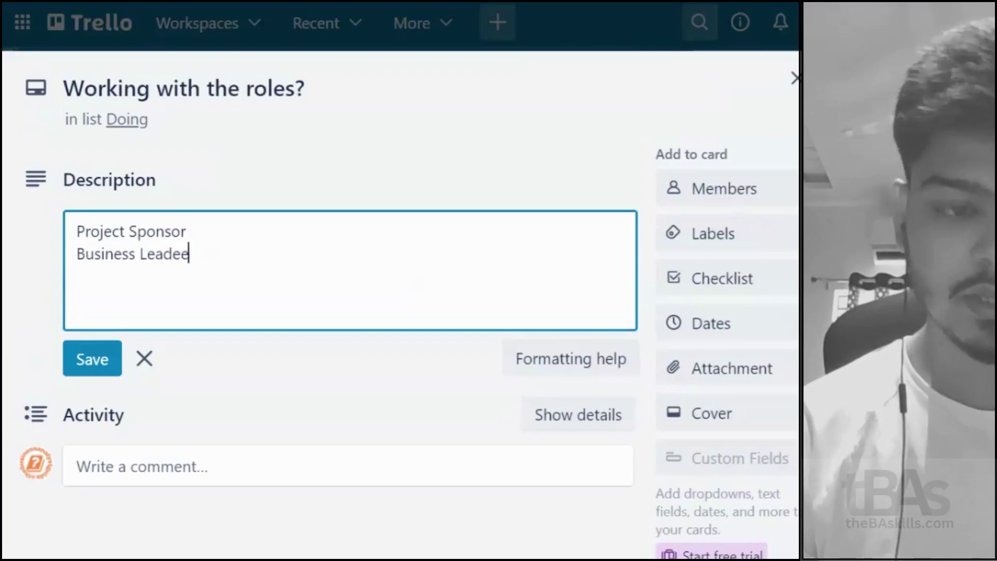
{"action": "key", "text": "BackSpace"}
{"action": "type", "text": "r"}
{"action": "key", "text": "Return"}
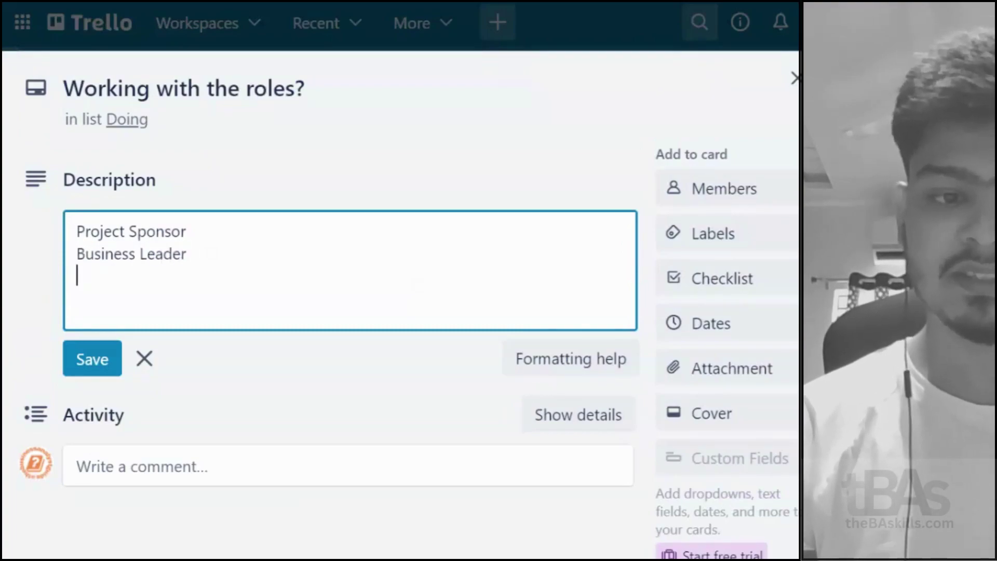
- Continue the description with the lines "SME's", "IT Leaders", "End Users" and "Finally ALL"
{"action": "type", "text": "SME's"}
{"action": "key", "text": "Return"}
{"action": "type", "text": "IT Leaders"}
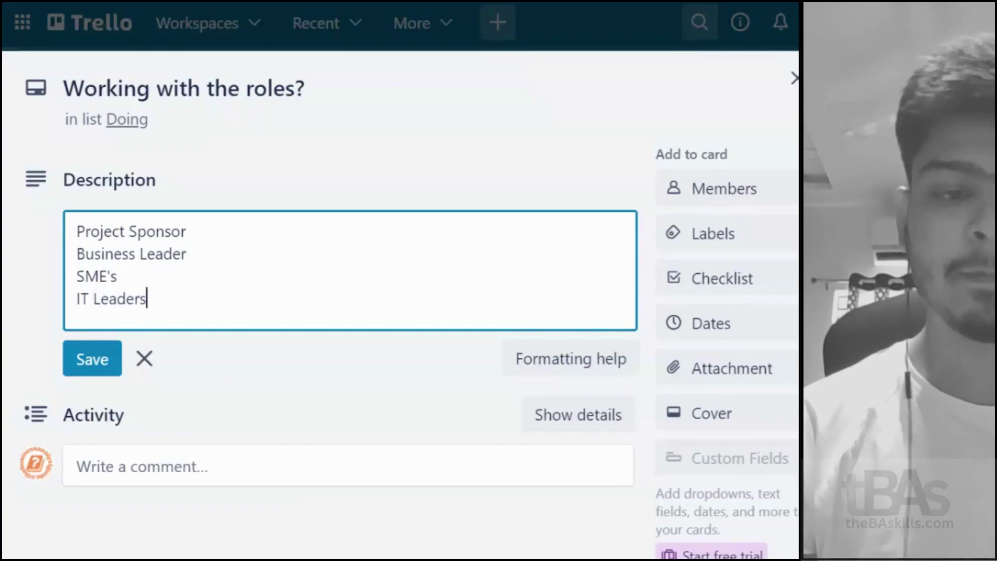
{"action": "key", "text": "Return"}
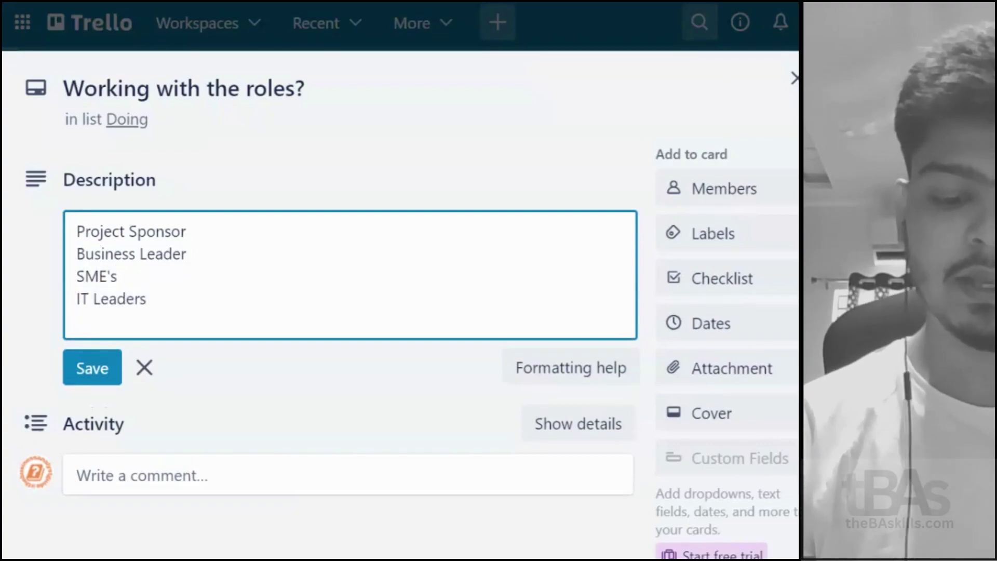
{"action": "type", "text": "ENd Users"}
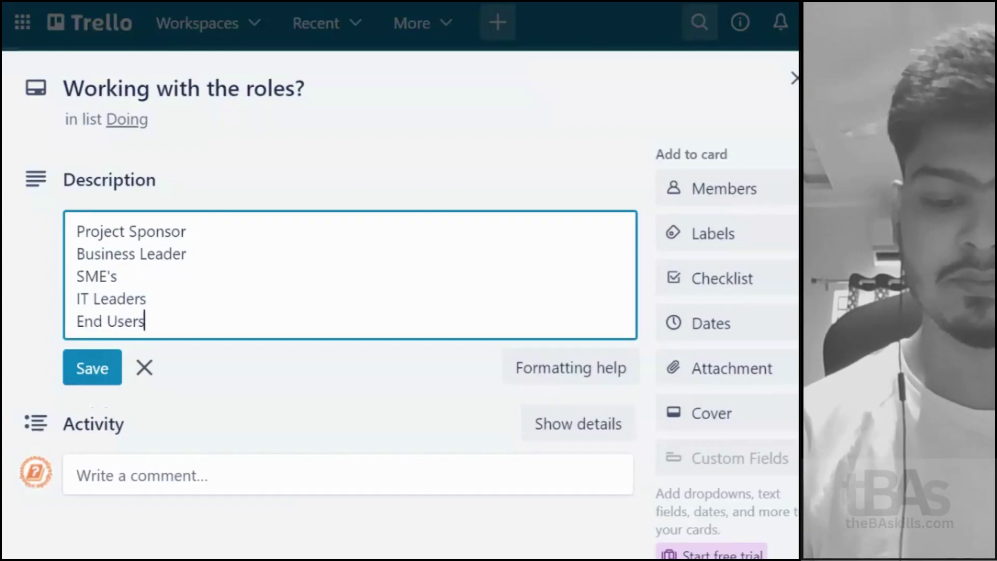
{"action": "key", "text": "Return"}
{"action": "type", "text": "Finally ALL"}
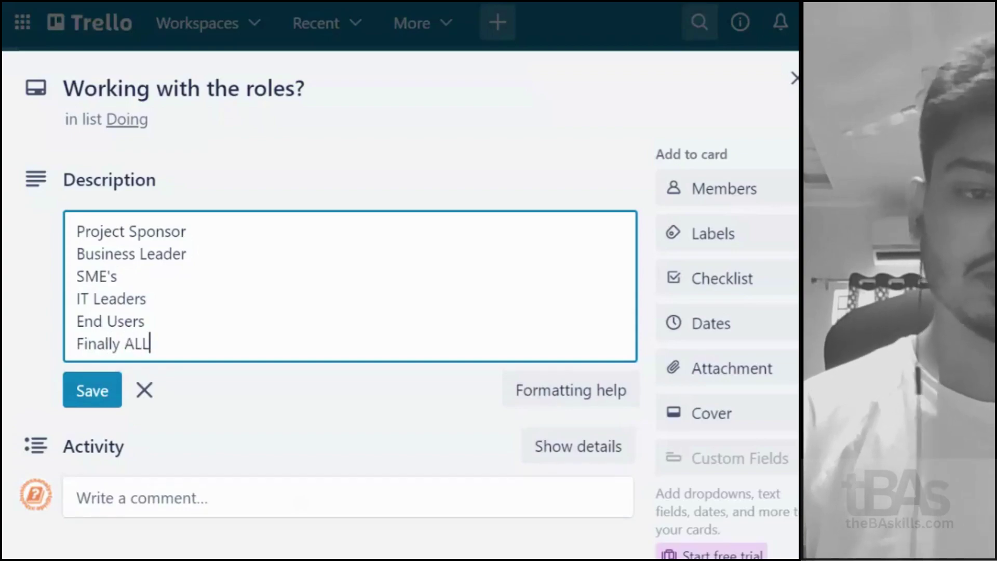
- Append "- Budget - resource" to the Project Sponsor line of the description
{"action": "left_click", "coordinate": [220, 239]}
{"action": "type", "text": "-"}
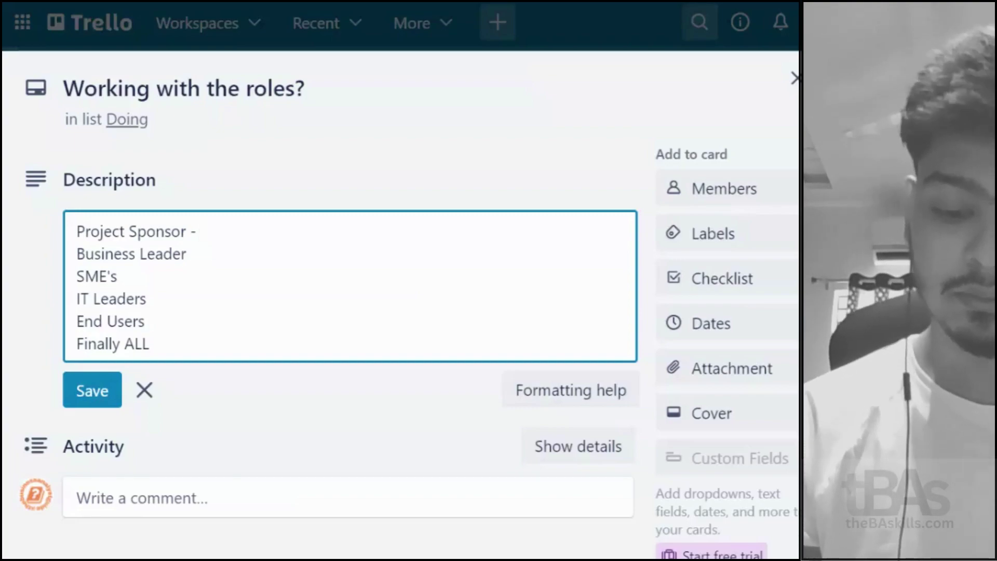
{"action": "type", "text": "Budget - "}
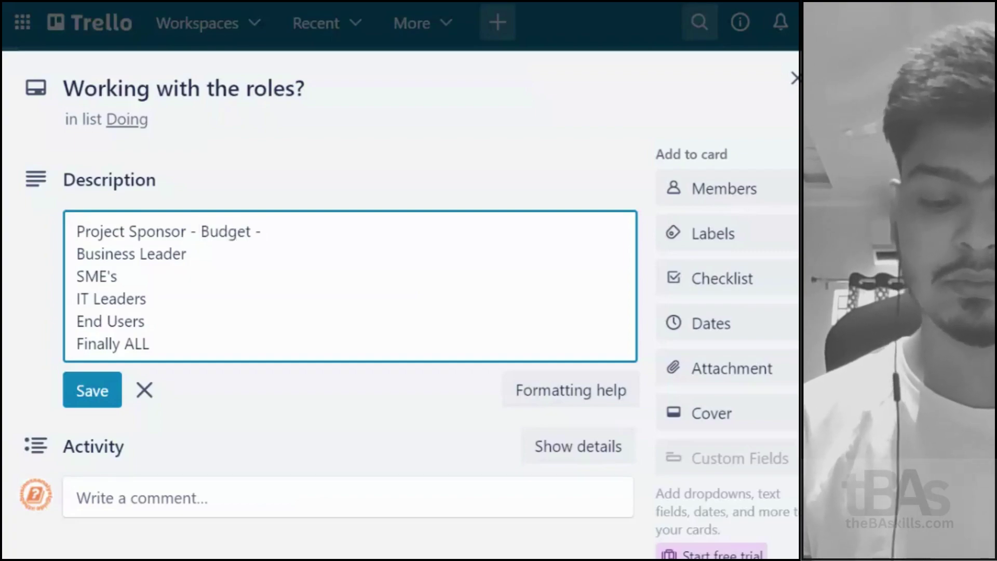
{"action": "type", "text": "resource"}
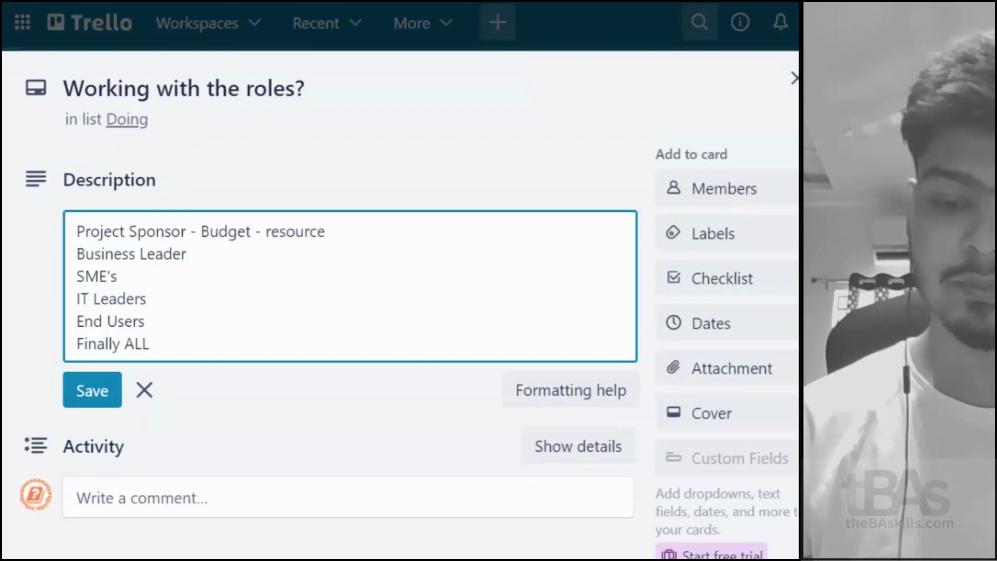
- Append "- Req - Stakeholder" to the Business Leader line of the description
{"action": "left_click", "coordinate": [187, 253]}
{"action": "type", "text": "- "}
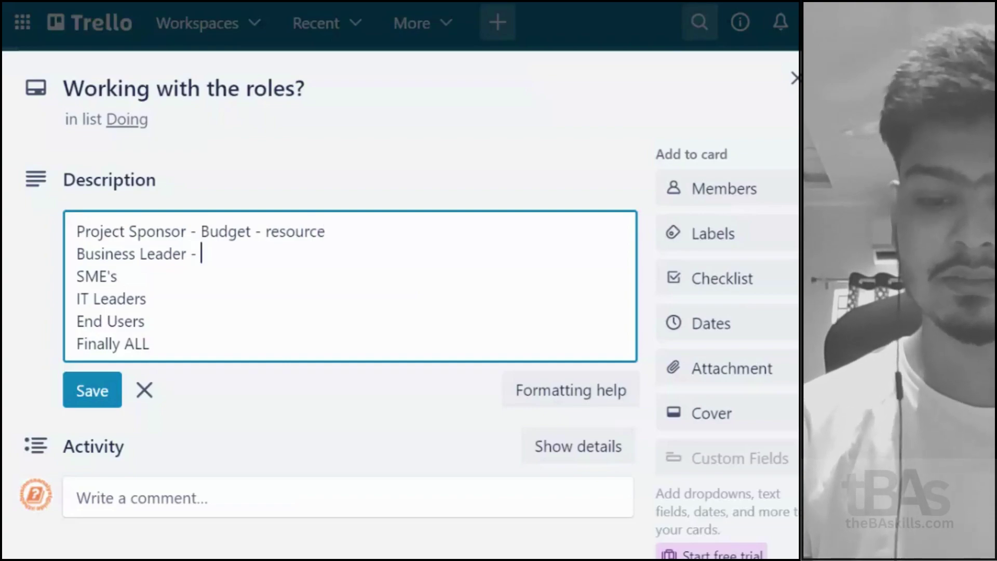
{"action": "type", "text": "Req - "}
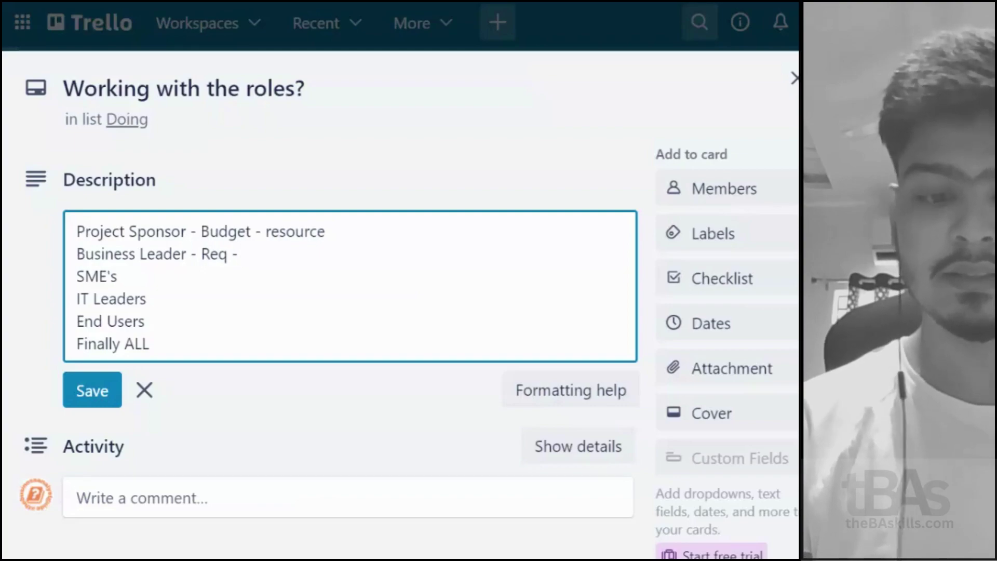
{"action": "type", "text": "Stek"}
{"action": "key", "text": "BackSpace"}
{"action": "key", "text": "BackSpace"}
{"action": "type", "text": "ak"}
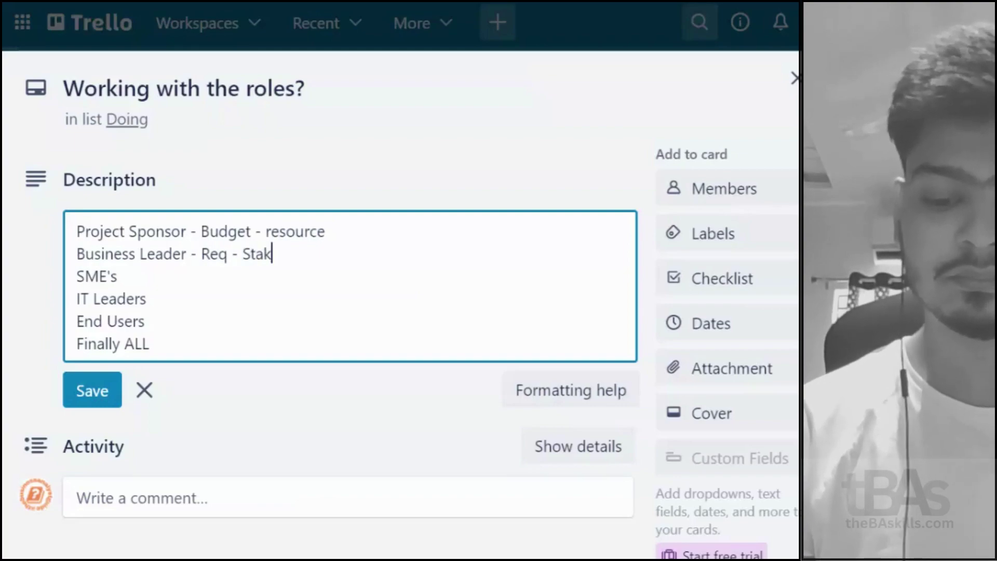
{"action": "type", "text": "eholder"}
- Append "- Provide - Better view of req" to the SME's line of the description
{"action": "left_click", "coordinate": [117, 276]}
{"action": "type", "text": "- Pr"}
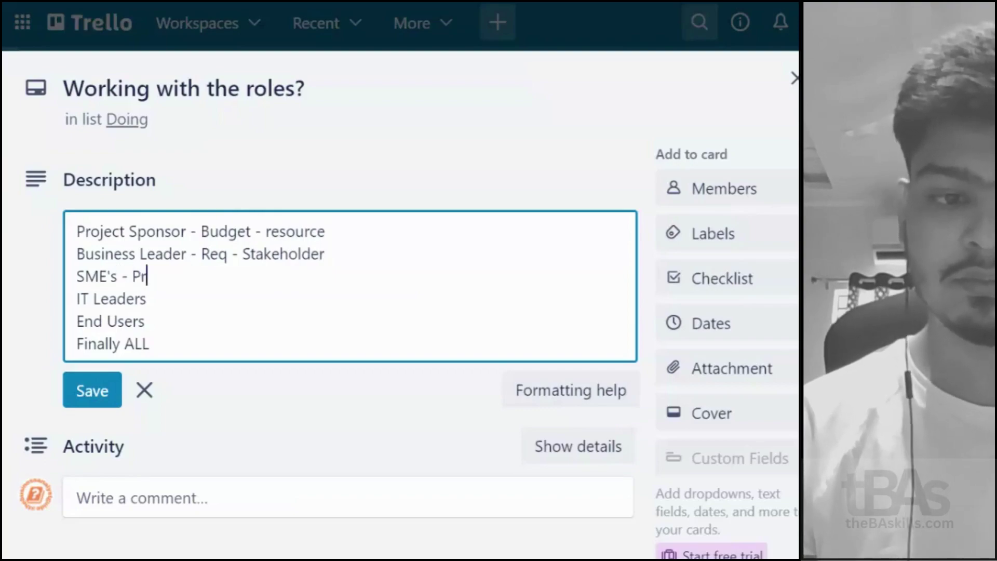
{"action": "type", "text": "ovide - Better vise"}
{"action": "key", "text": "BackSpace"}
{"action": "key", "text": "BackSpace"}
{"action": "type", "text": "ew of req "}
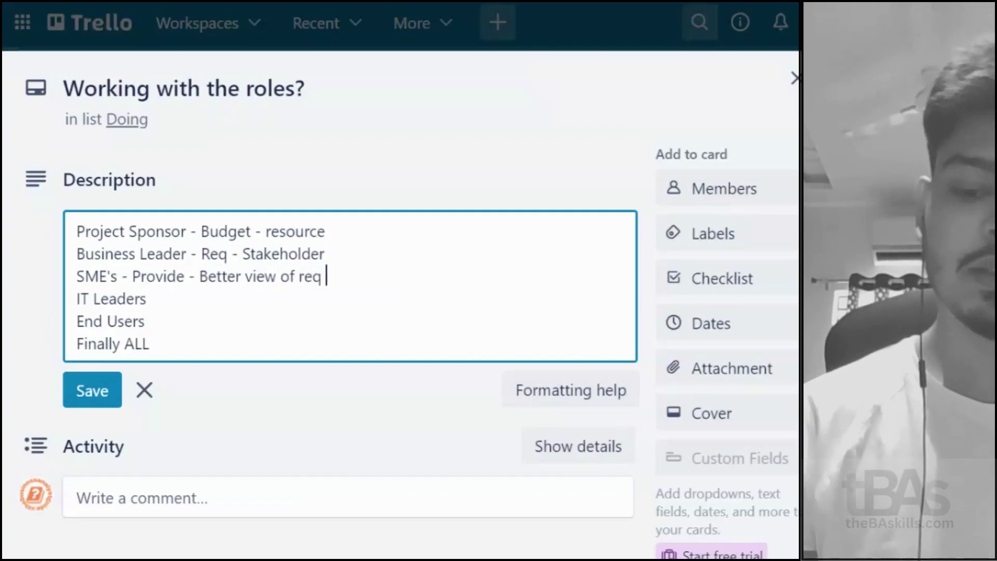
- Append "- Dev the model" to the IT Leaders line of the description
{"action": "type", "text": " - "}
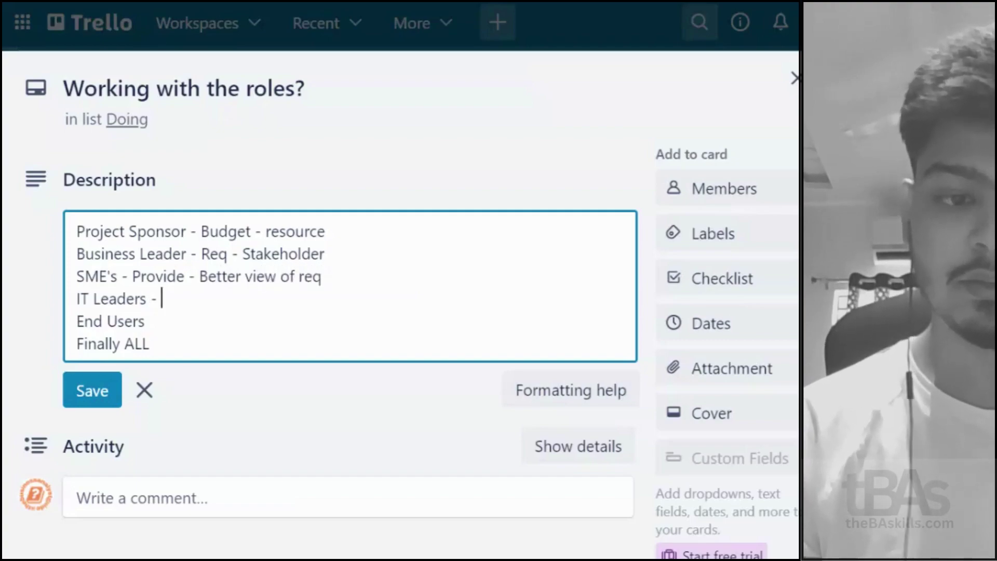
{"action": "type", "text": "Pe"}
{"action": "key", "text": "BackSpace"}
{"action": "key", "text": "BackSpace"}
{"action": "type", "text": "Dev"}
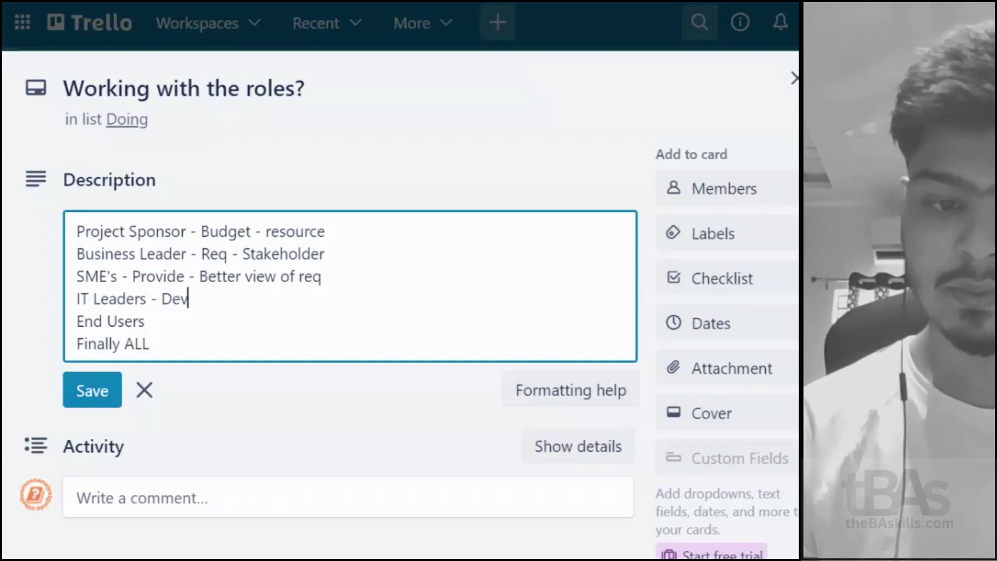
{"action": "type", "text": " the model"}
- Append "- Test the model - Are the actual users of the product" to the End Users line of the description
{"action": "left_click", "coordinate": [145, 321]}
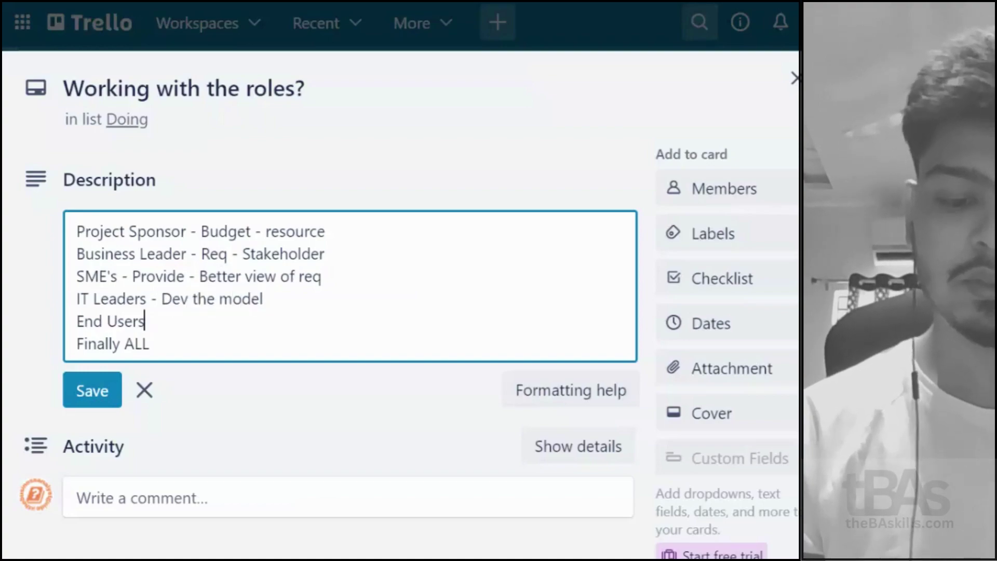
{"action": "type", "text": "- Test the model - "}
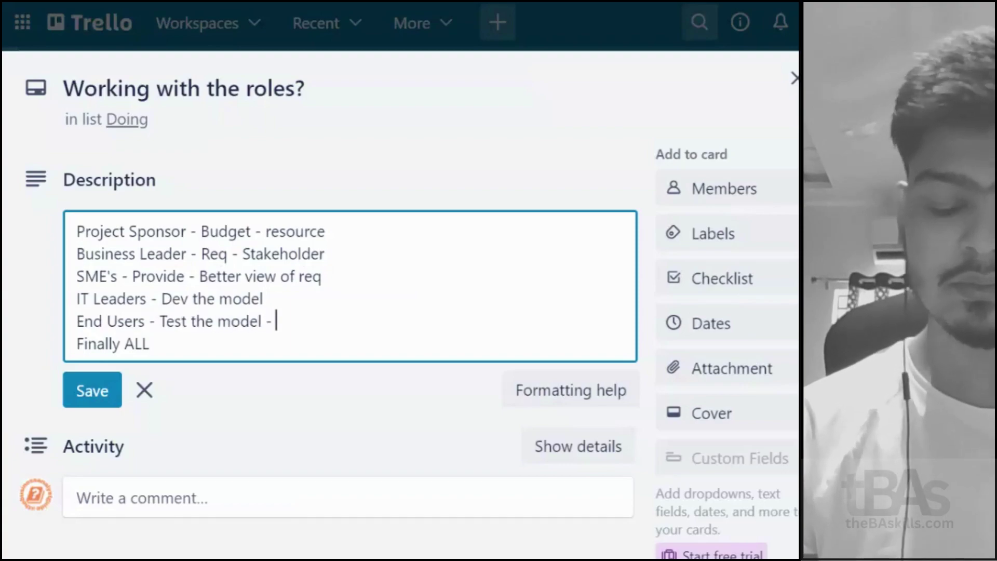
{"action": "type", "text": "Ar"}
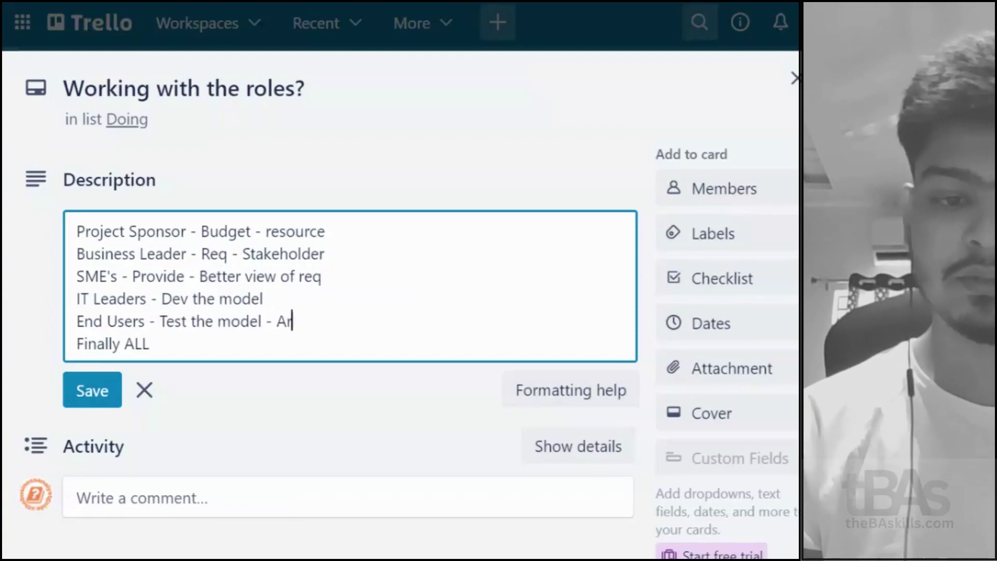
{"action": "type", "text": "e the actual u"}
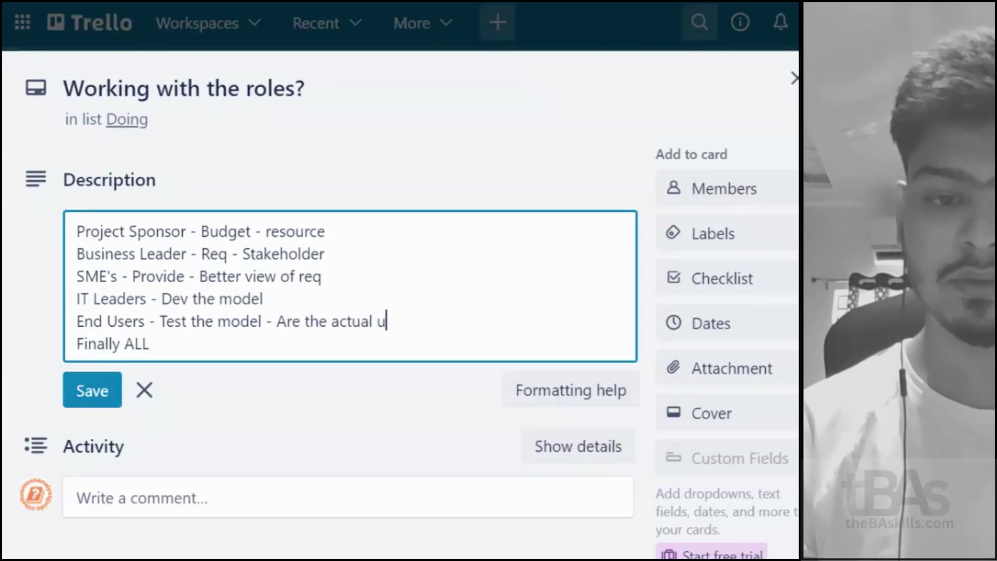
{"action": "type", "text": "sers of the prodyc"}
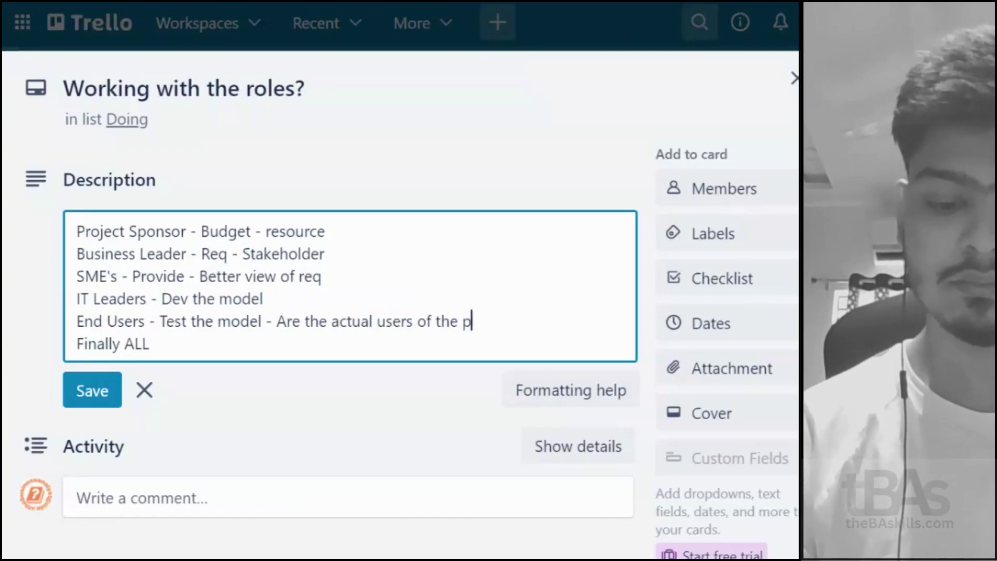
{"action": "key", "text": "BackSpace"}
{"action": "key", "text": "BackSpace"}
{"action": "type", "text": "uct"}
- Add a dash after "Finally ALL", then save the description and close the card
{"action": "key", "text": "Down"}
{"action": "type", "text": "-"}
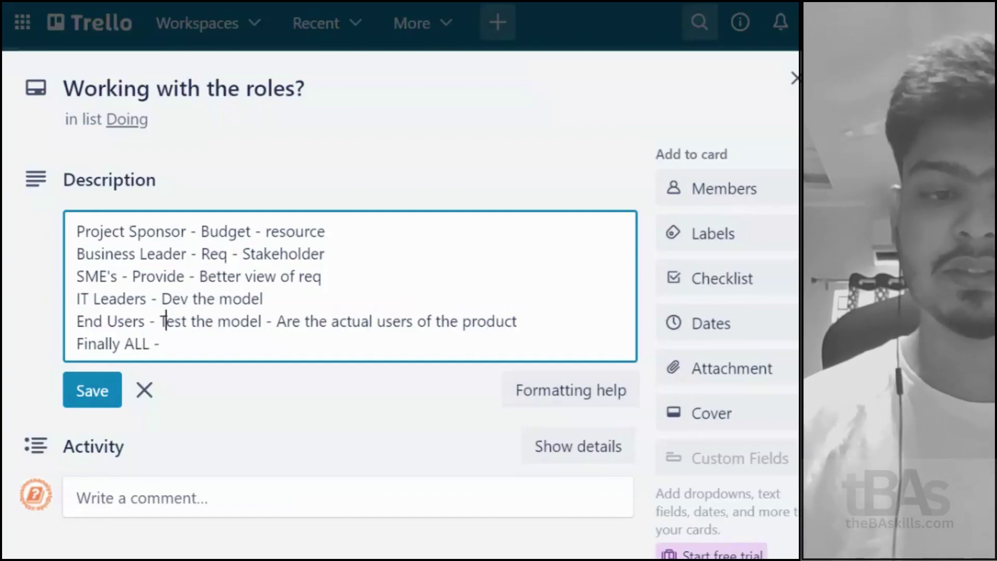
{"action": "left_click", "coordinate": [77, 231]}
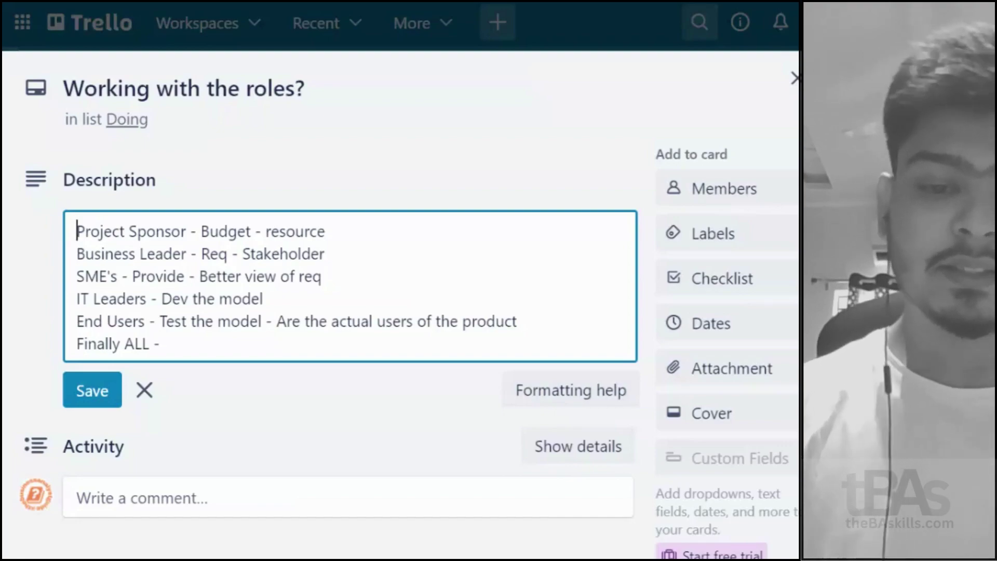
{"action": "left_click", "coordinate": [83, 408]}
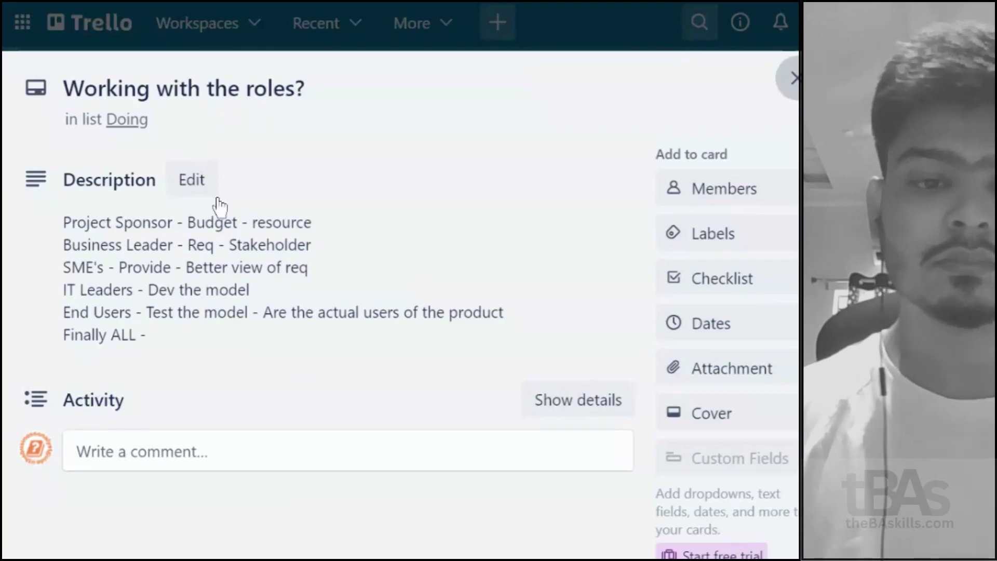
{"action": "key", "text": "Escape"}
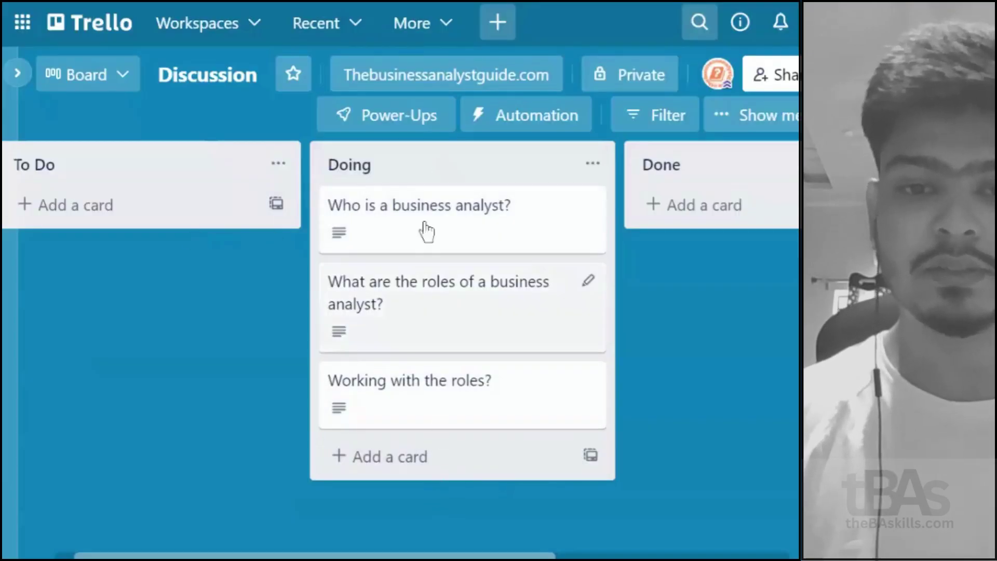